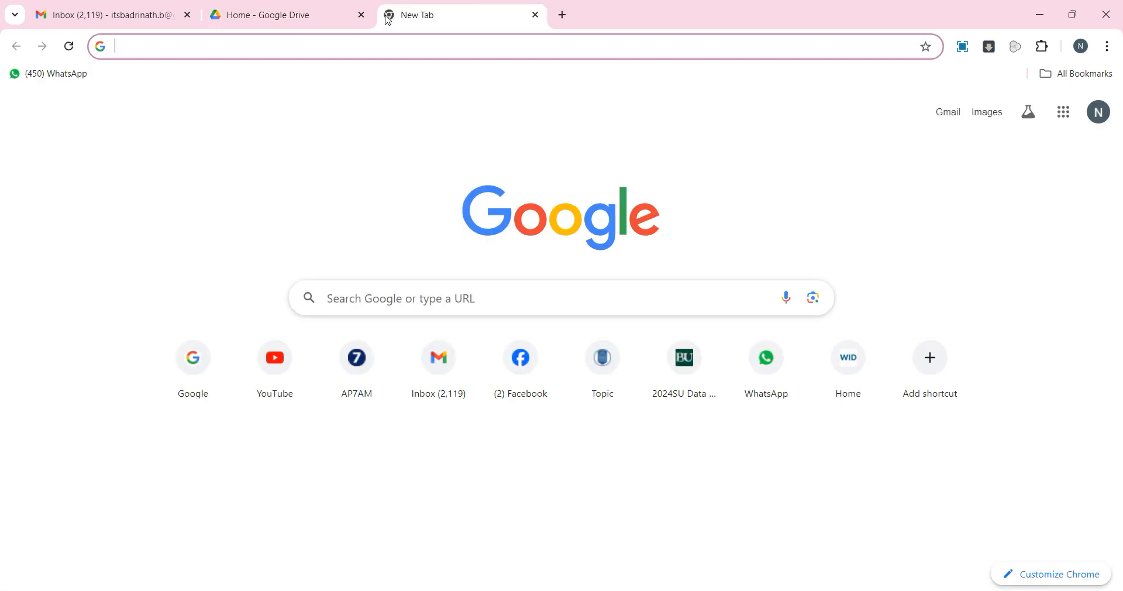
Step: Open the draw.io website in the new browser tab
{"action": "type", "text": "dwar"}
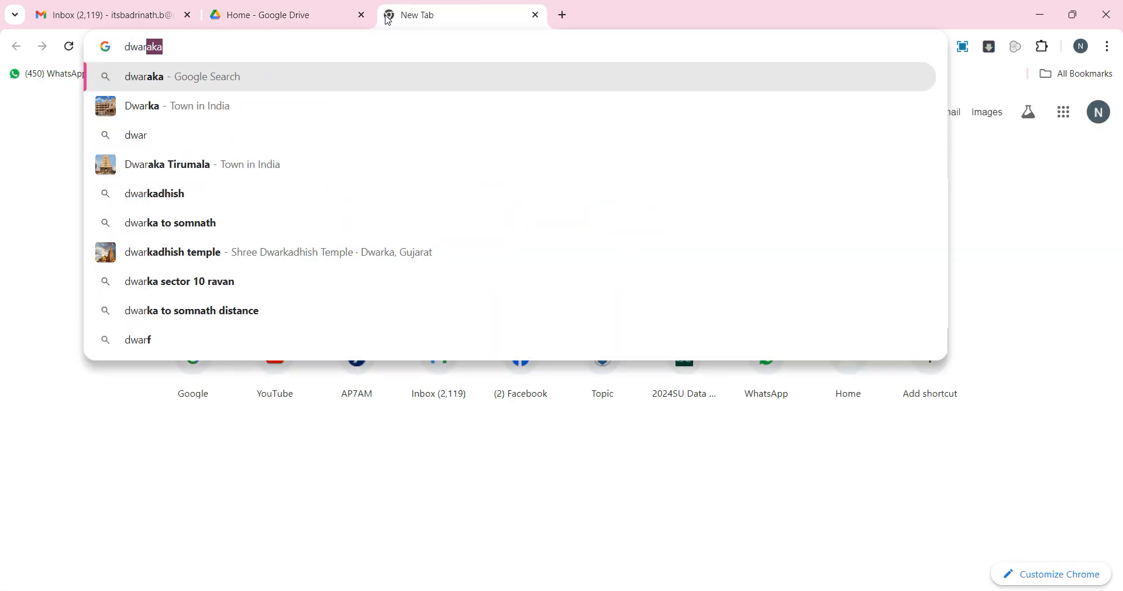
{"action": "type", "text": ".io"}
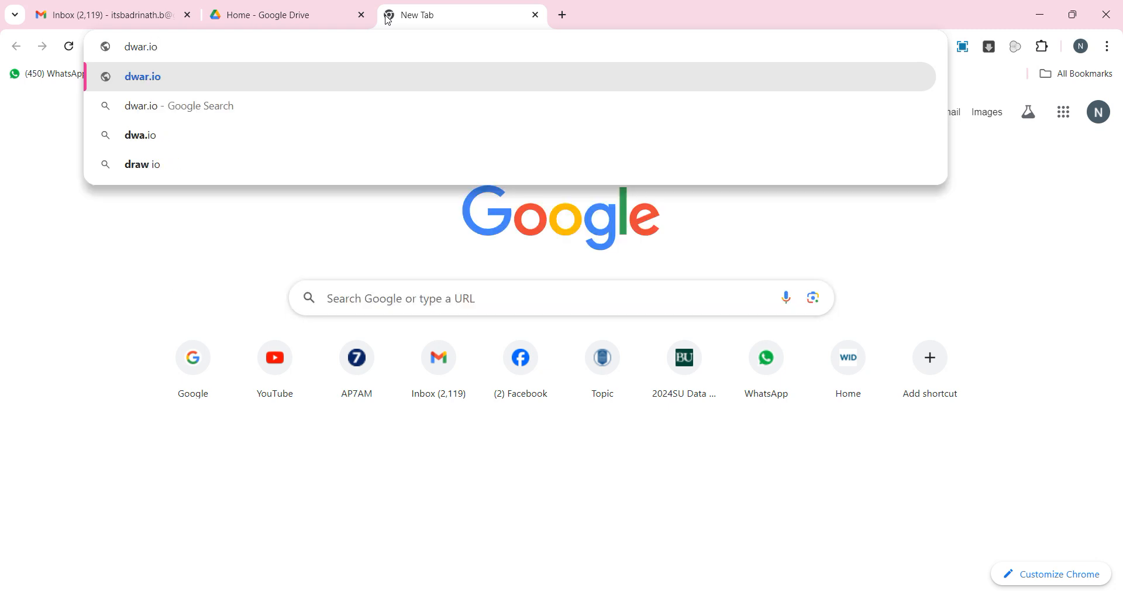
{"action": "key", "text": "BackSpace"}
{"action": "key", "text": "BackSpace"}
{"action": "key", "text": "BackSpace"}
{"action": "key", "text": "BackSpace"}
{"action": "key", "text": "BackSpace"}
{"action": "key", "text": "BackSpace"}
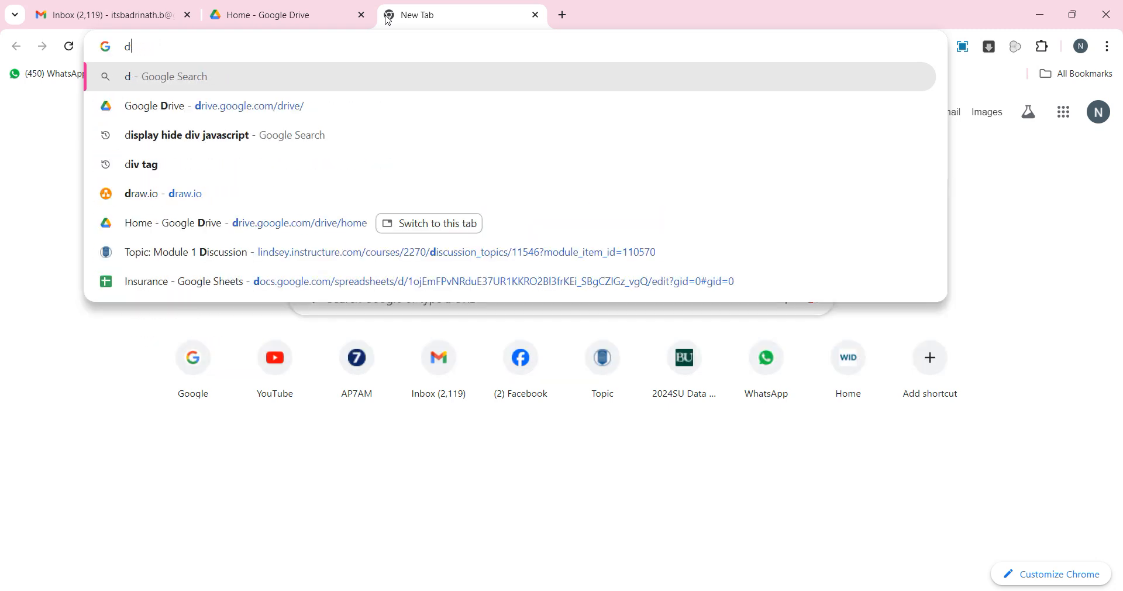
{"action": "type", "text": "raw"}
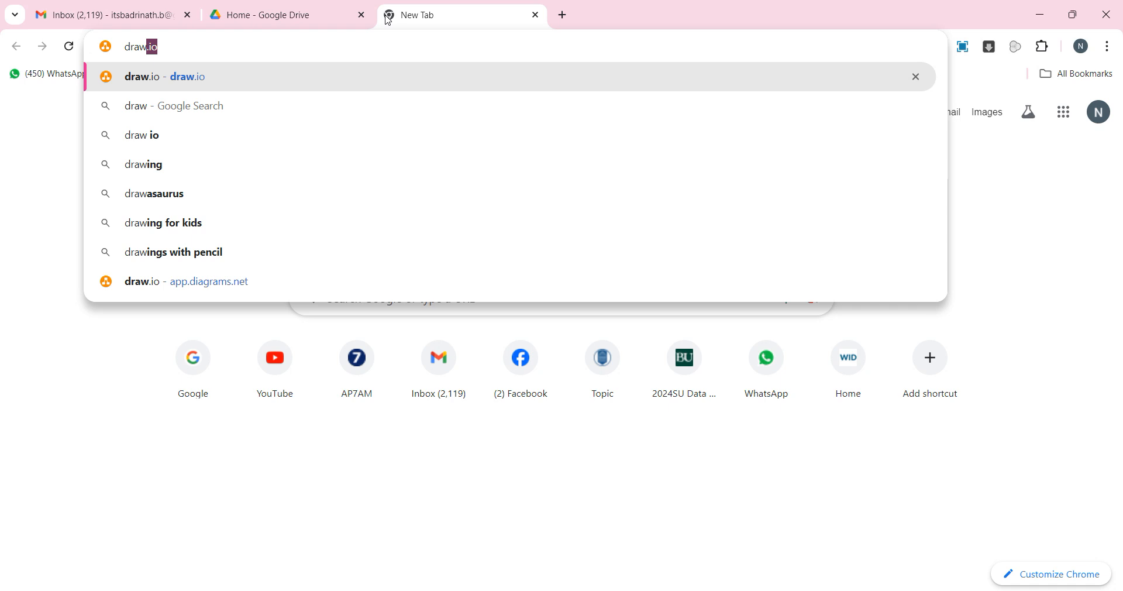
{"action": "type", "text": ".io"}
{"action": "key", "text": "Return"}
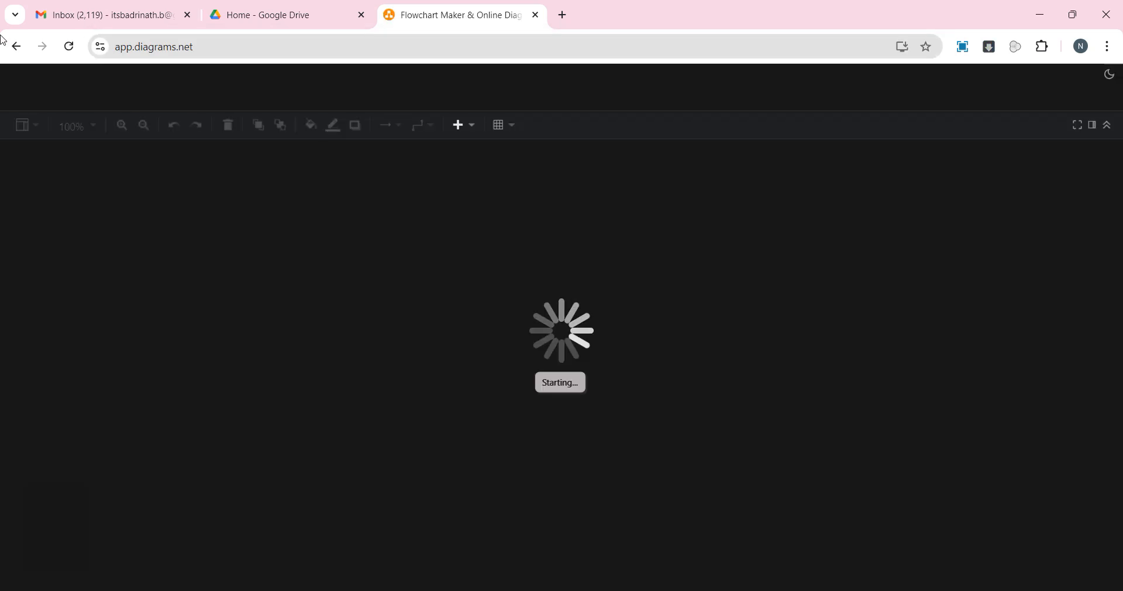
Step: Authorize draw.io to use Google Drive with the listed Google account, granting all requested access permissions
{"action": "left_click", "coordinate": [487, 266]}
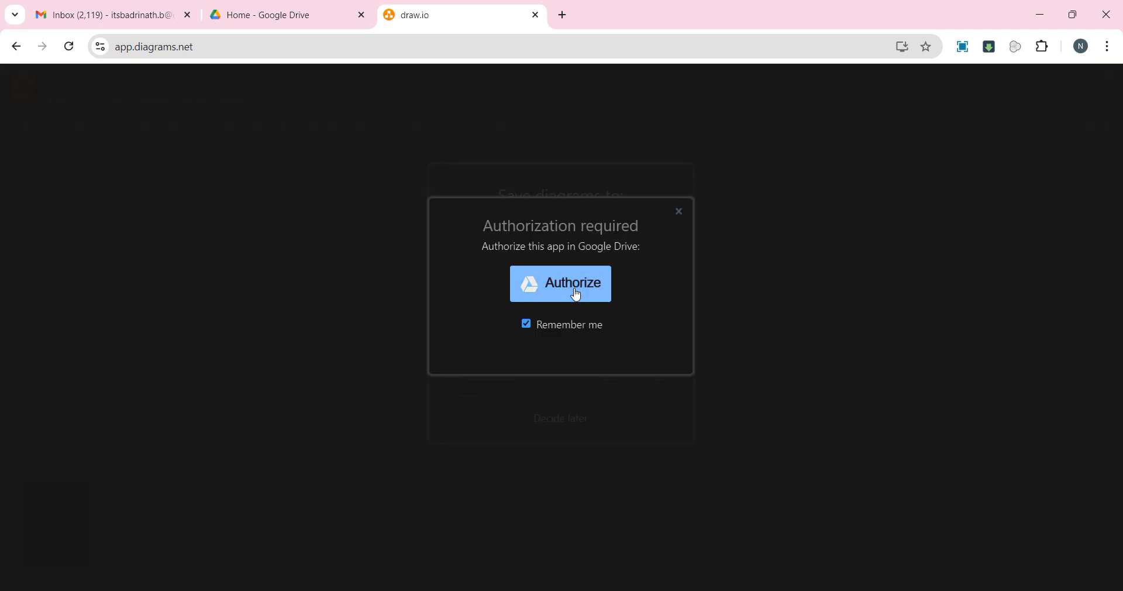
{"action": "left_click", "coordinate": [574, 296]}
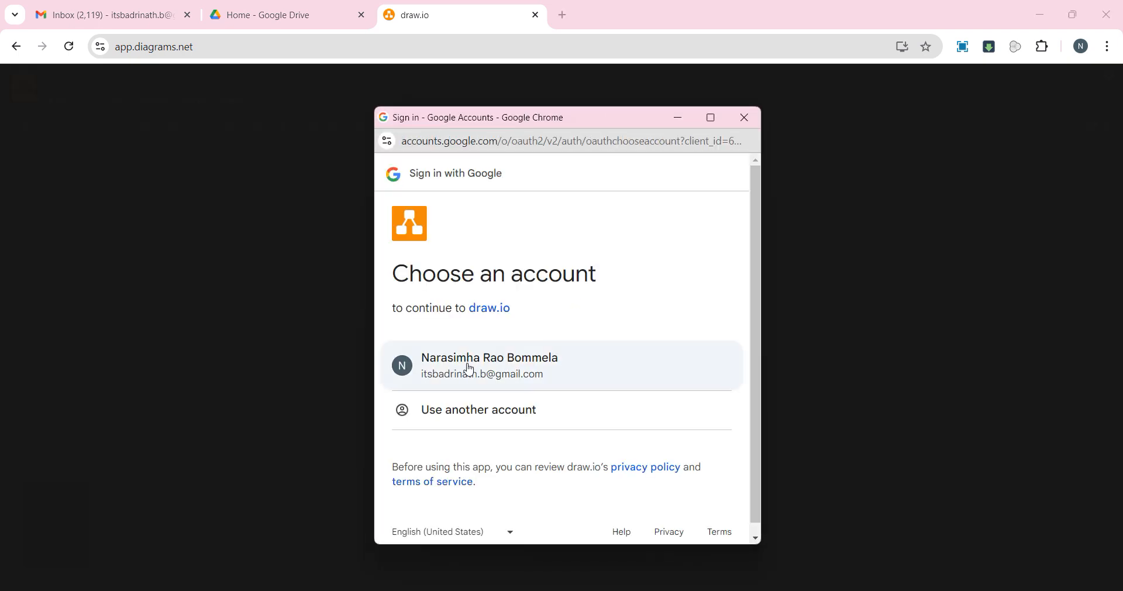
{"action": "left_click", "coordinate": [470, 370]}
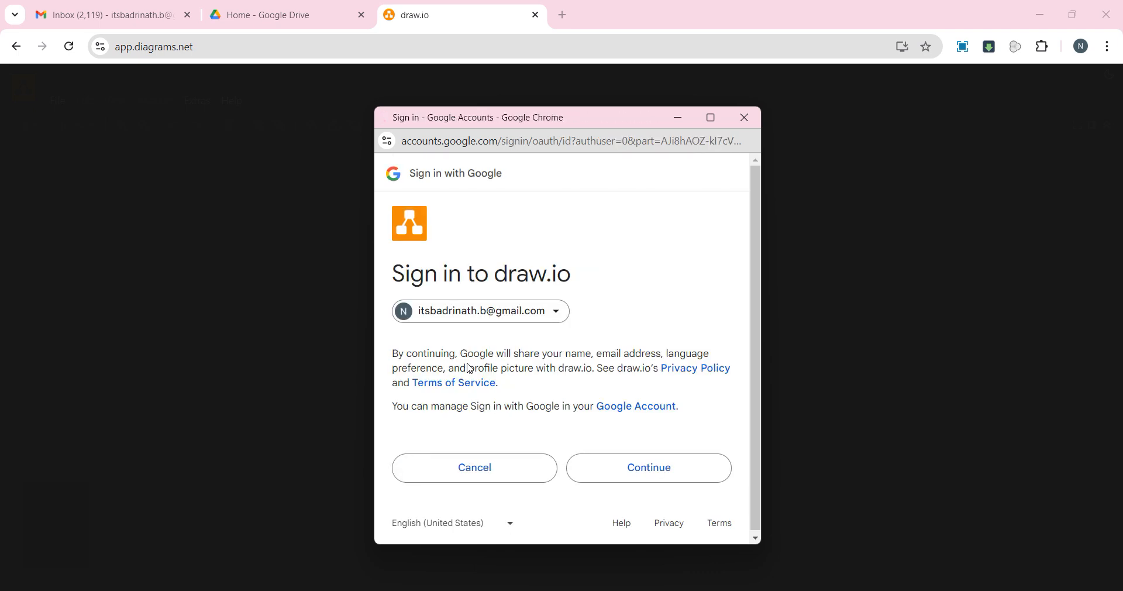
{"action": "left_click", "coordinate": [631, 480]}
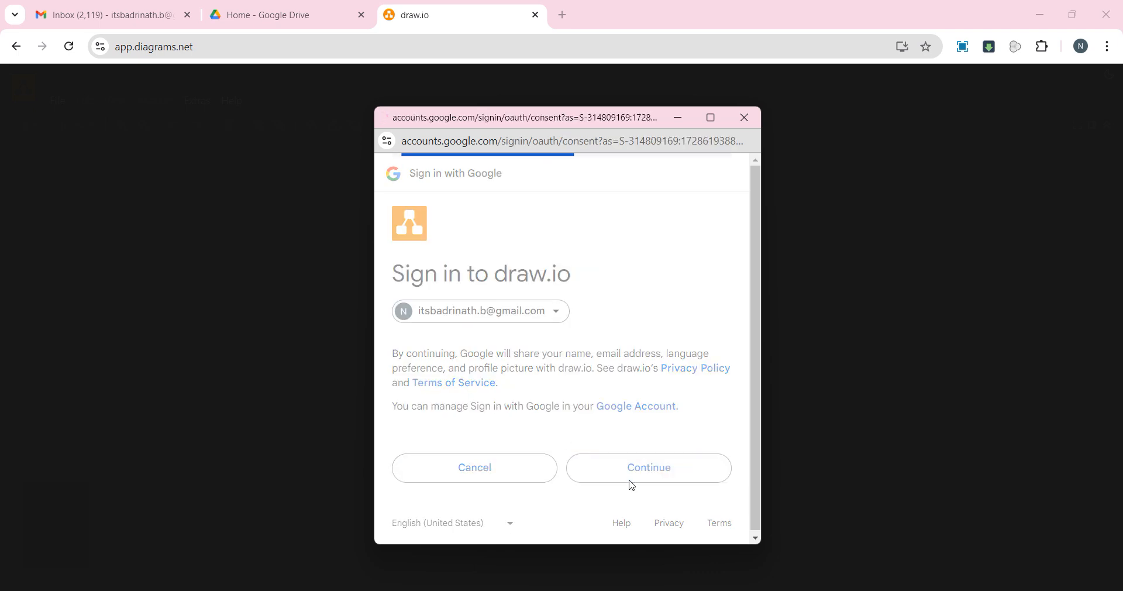
{"action": "left_click", "coordinate": [416, 424]}
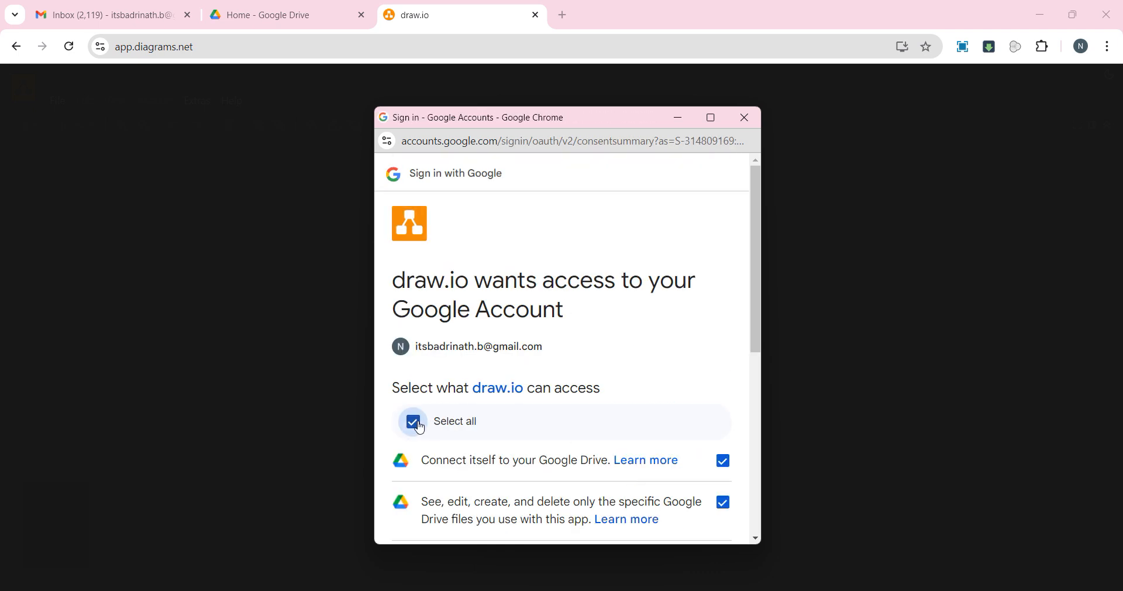
{"action": "scroll", "coordinate": [601, 386], "scroll_direction": "down", "scroll_amount": 10}
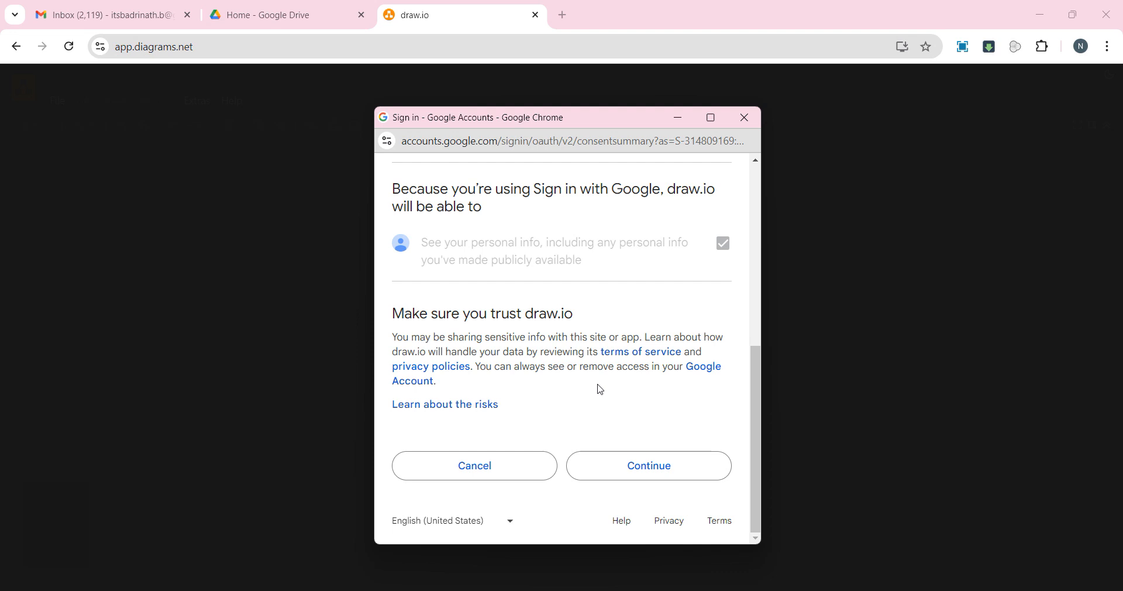
{"action": "left_click", "coordinate": [630, 477]}
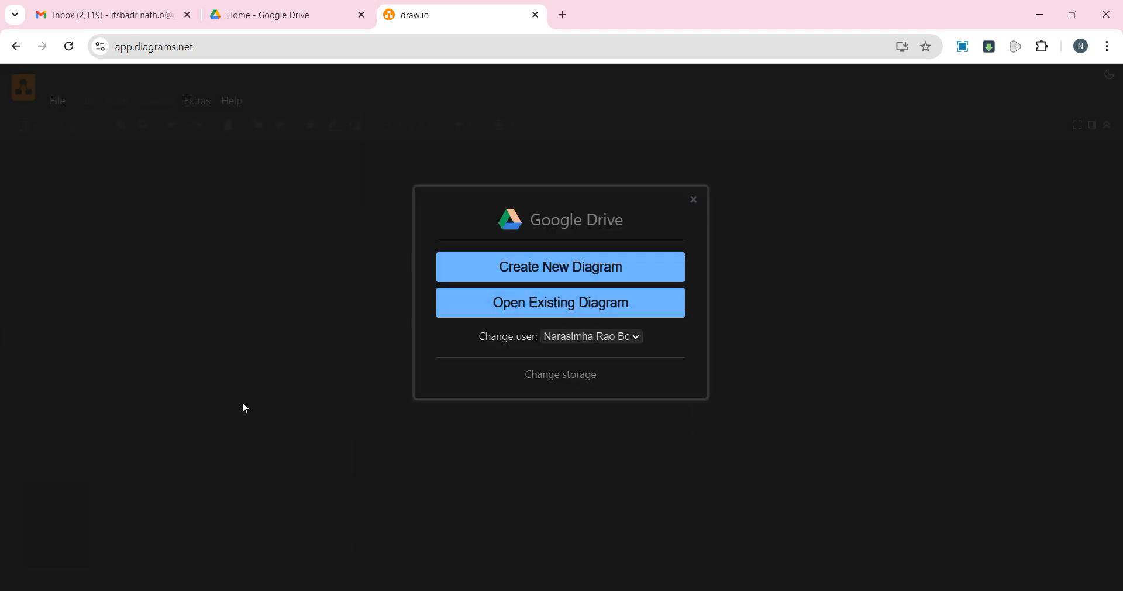
Step: Start a new Google Drive diagram and choose the enterprise network template from the Network category
{"action": "left_click", "coordinate": [578, 273]}
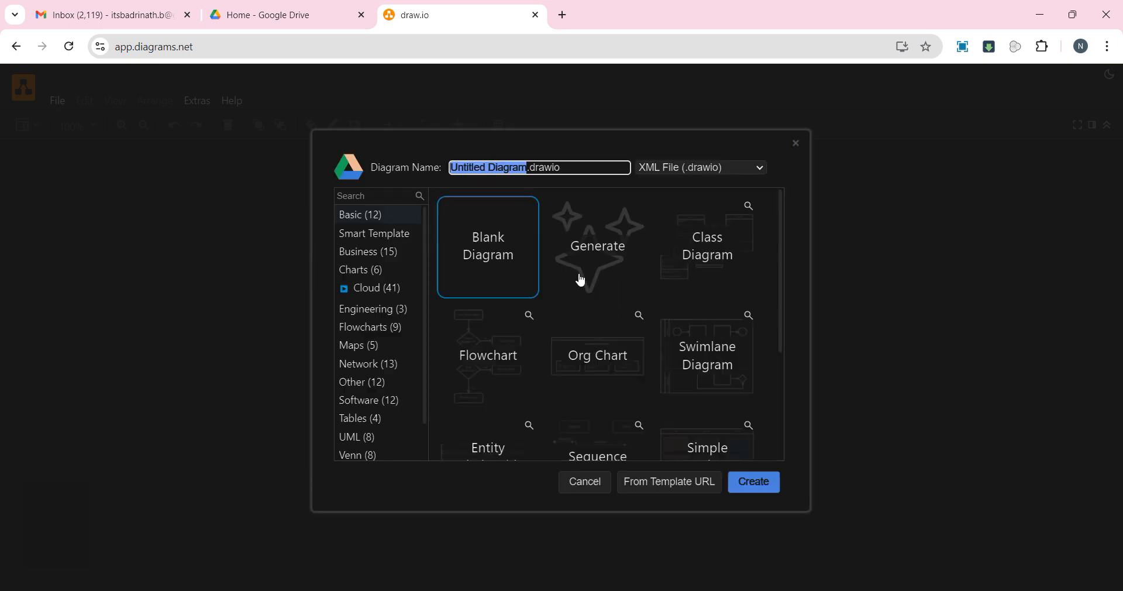
{"action": "scroll", "coordinate": [359, 351], "scroll_direction": "down", "scroll_amount": 2}
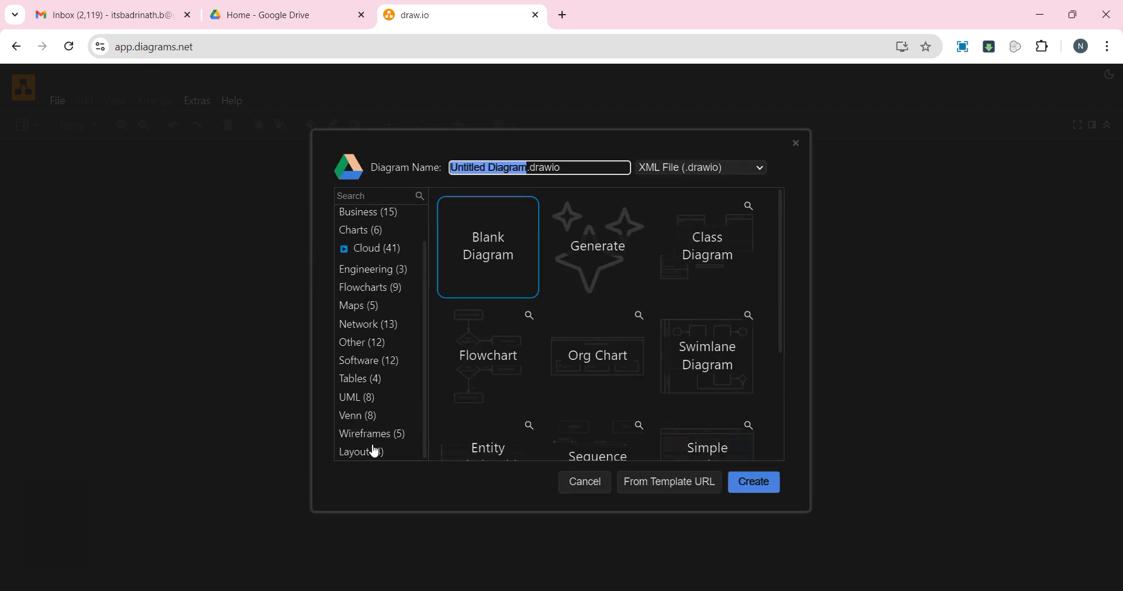
{"action": "left_click", "coordinate": [371, 330]}
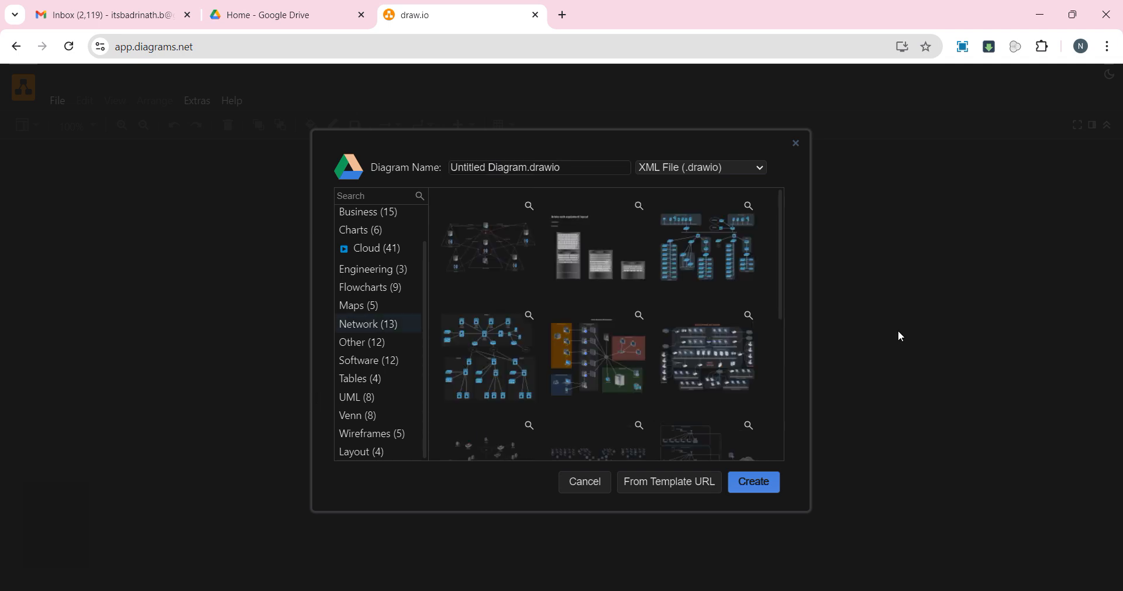
{"action": "scroll", "coordinate": [609, 351], "scroll_direction": "down", "scroll_amount": 4}
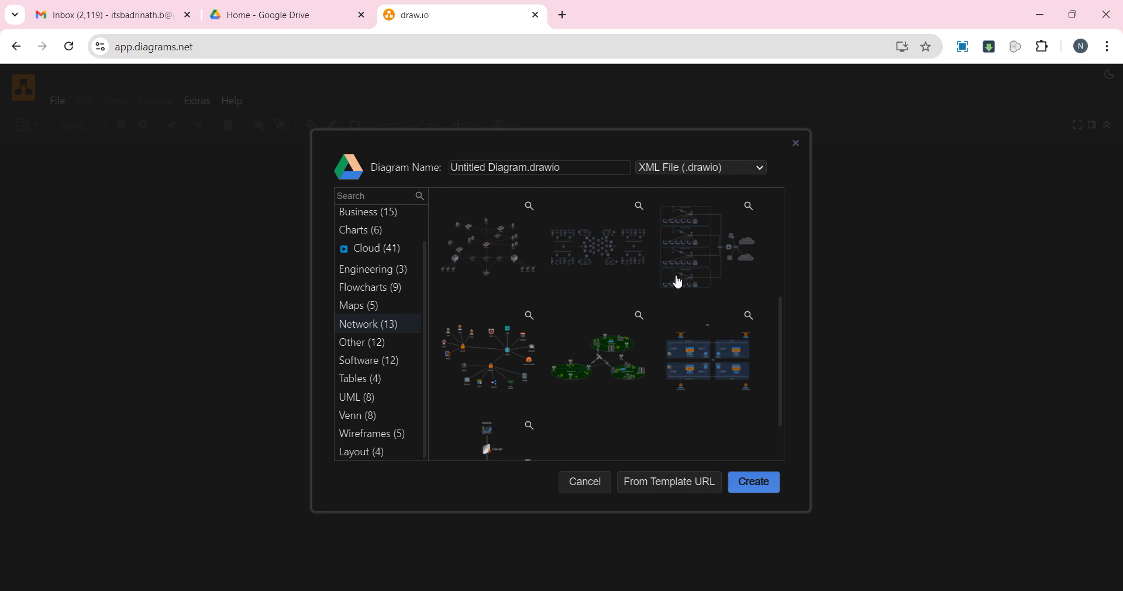
{"action": "scroll", "coordinate": [595, 334], "scroll_direction": "down", "scroll_amount": 1}
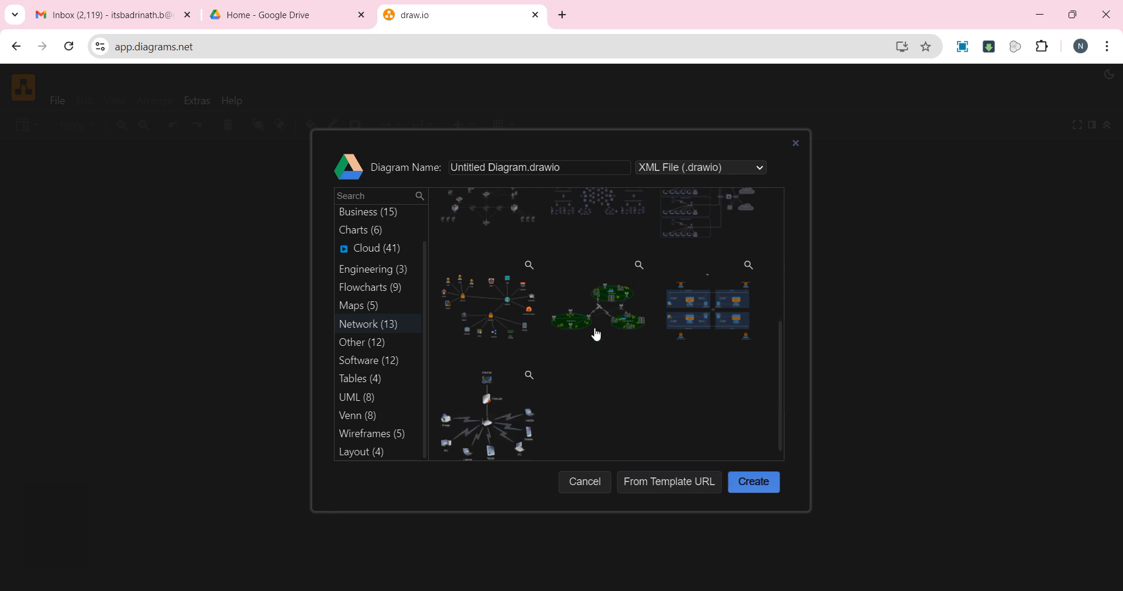
{"action": "scroll", "coordinate": [614, 339], "scroll_direction": "up", "scroll_amount": 4}
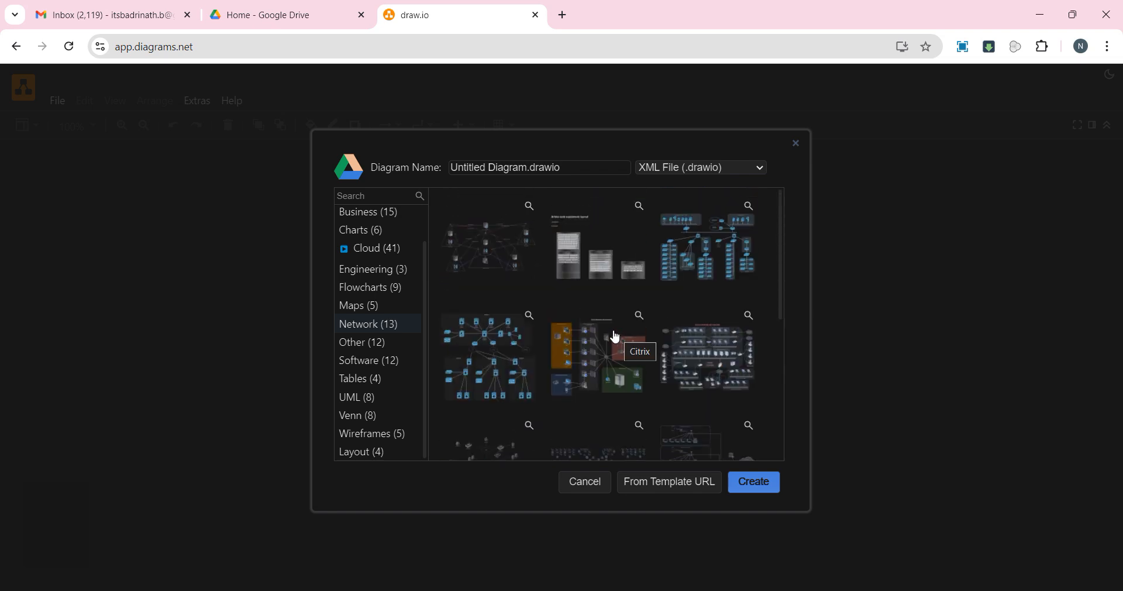
{"action": "left_click", "coordinate": [722, 363]}
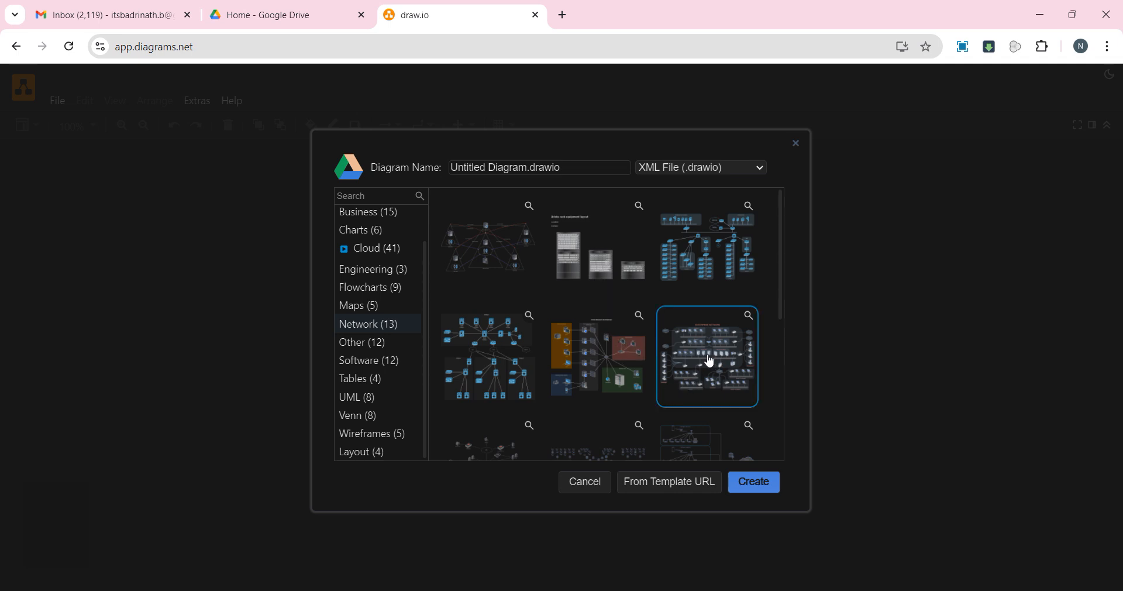
Step: Create the diagram and save it as MyNetworkDesign.drawio in My Drive on Google Drive
{"action": "left_click", "coordinate": [754, 483]}
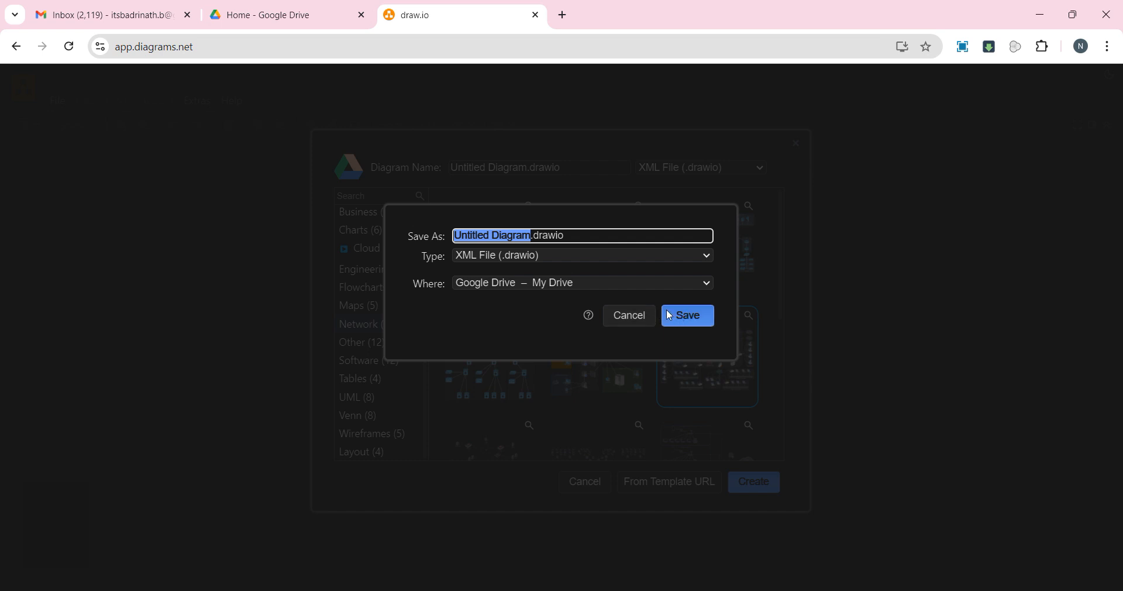
{"action": "type", "text": "MyNetwor"}
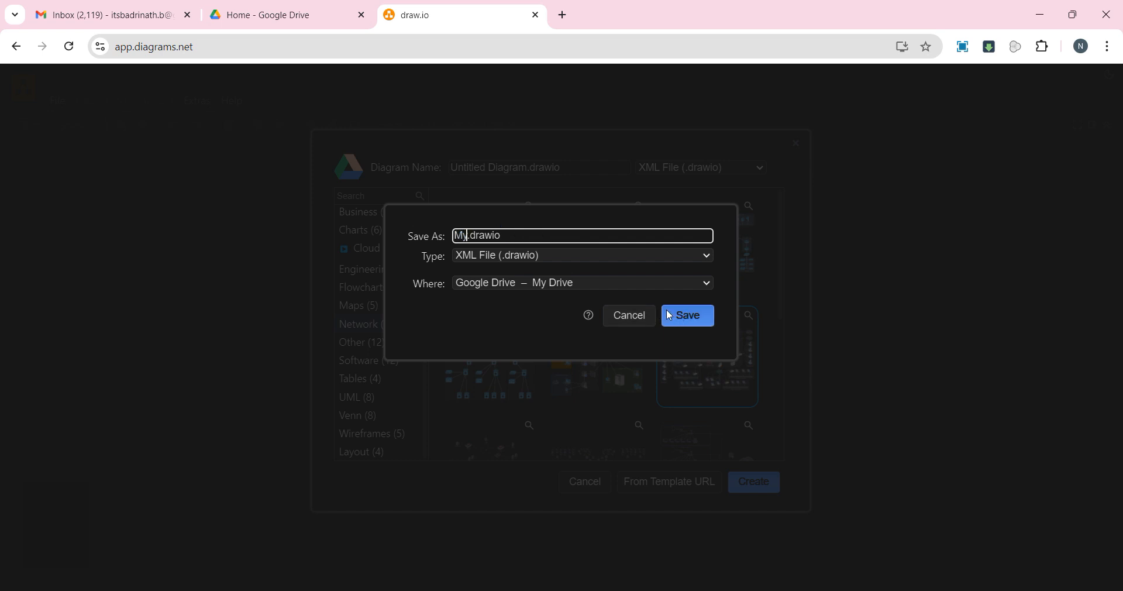
{"action": "type", "text": "kDesign"}
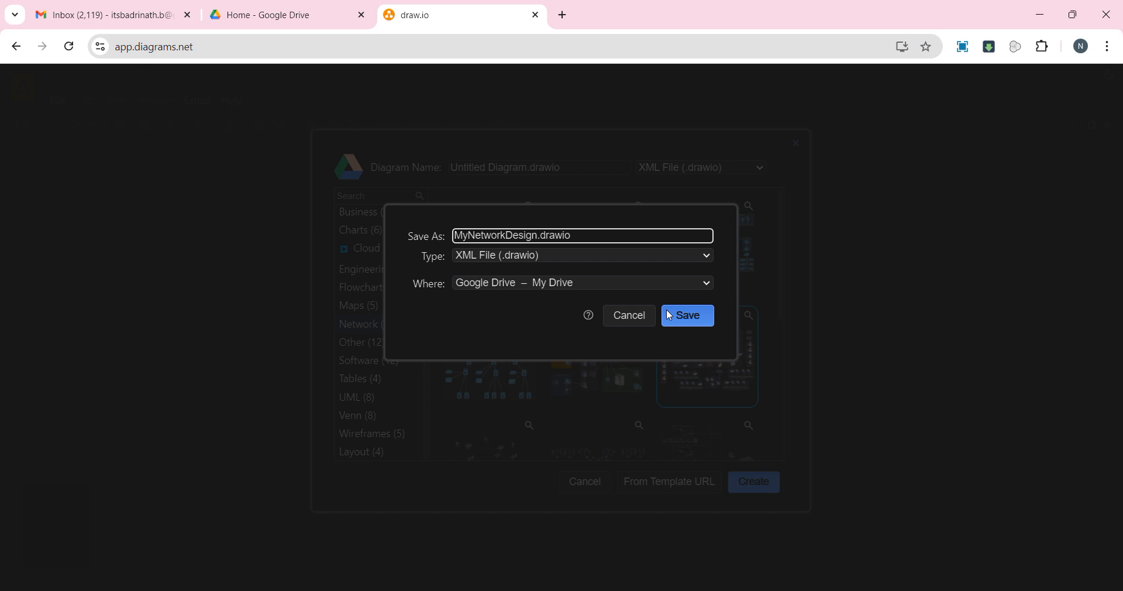
{"action": "left_click", "coordinate": [672, 316]}
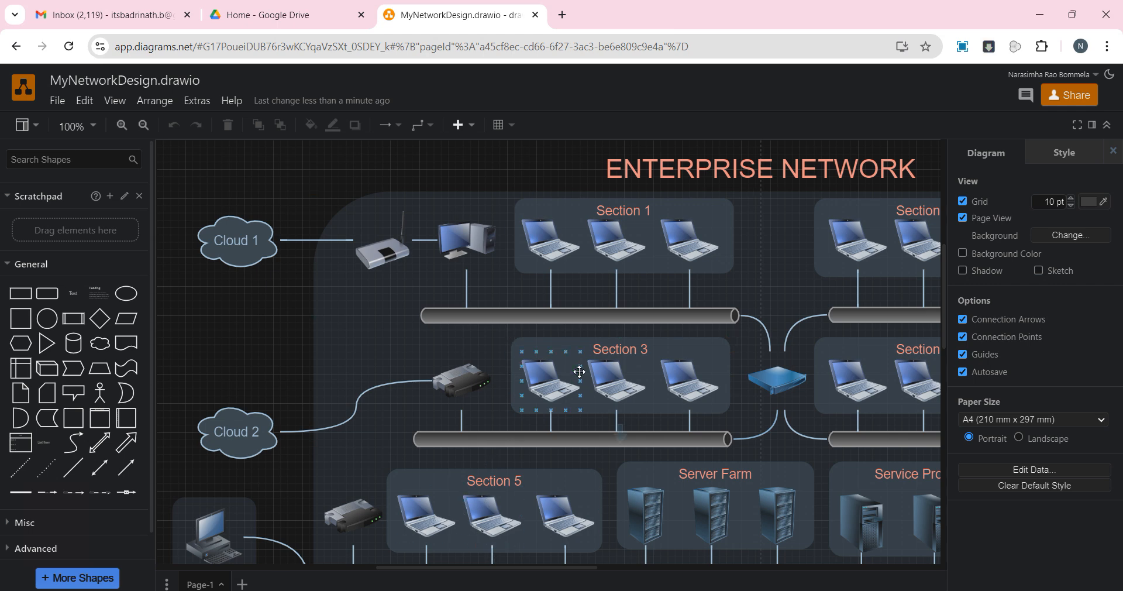
Step: Examine the whole enterprise network template, from the head office sections down to the branches
{"action": "scroll", "coordinate": [576, 381], "scroll_direction": "down", "scroll_amount": 4, "text": "ctrl"}
{"action": "scroll", "coordinate": [576, 384], "scroll_direction": "down", "scroll_amount": 5}
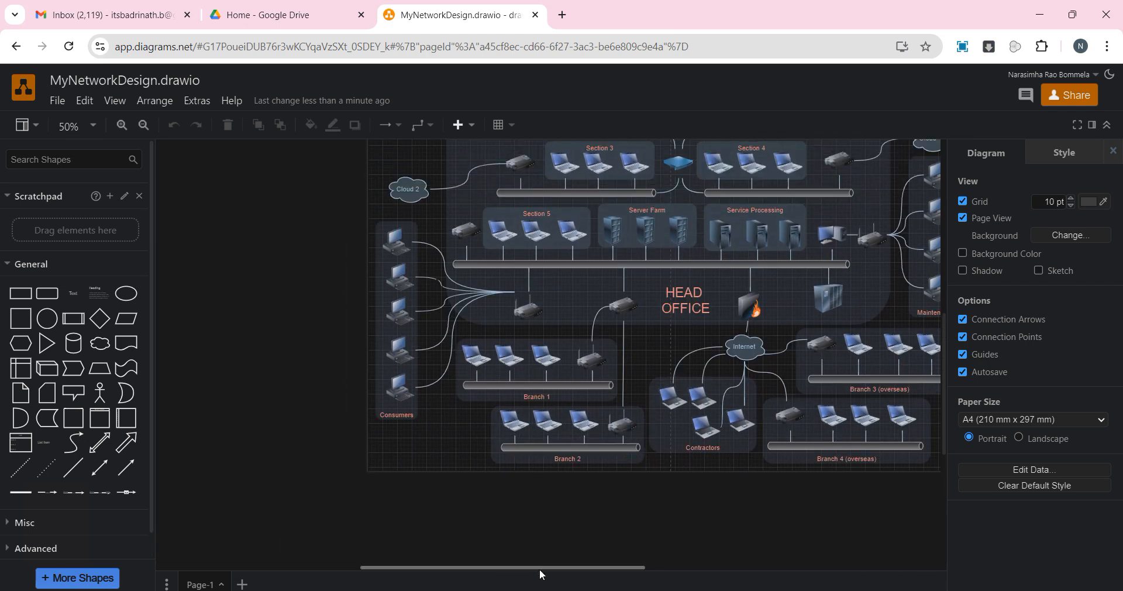
{"action": "left_click_drag", "start_coordinate": [541, 569], "coordinate": [596, 581]}
{"action": "scroll", "coordinate": [559, 462], "scroll_direction": "up", "scroll_amount": 3}
{"action": "left_click", "coordinate": [556, 451]}
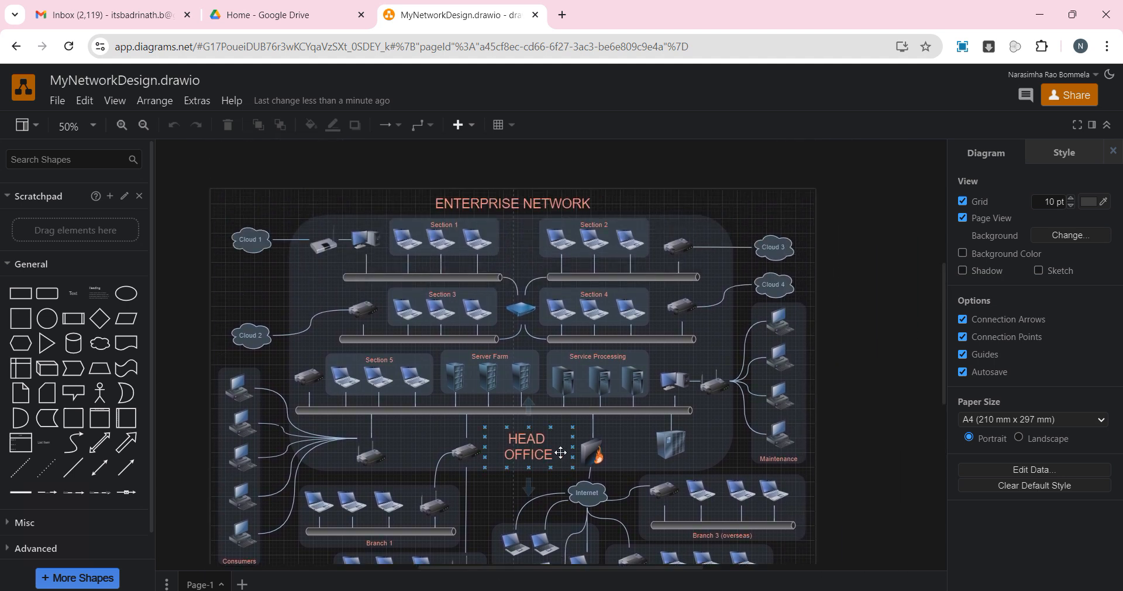
{"action": "scroll", "coordinate": [550, 450], "scroll_direction": "down", "scroll_amount": 2}
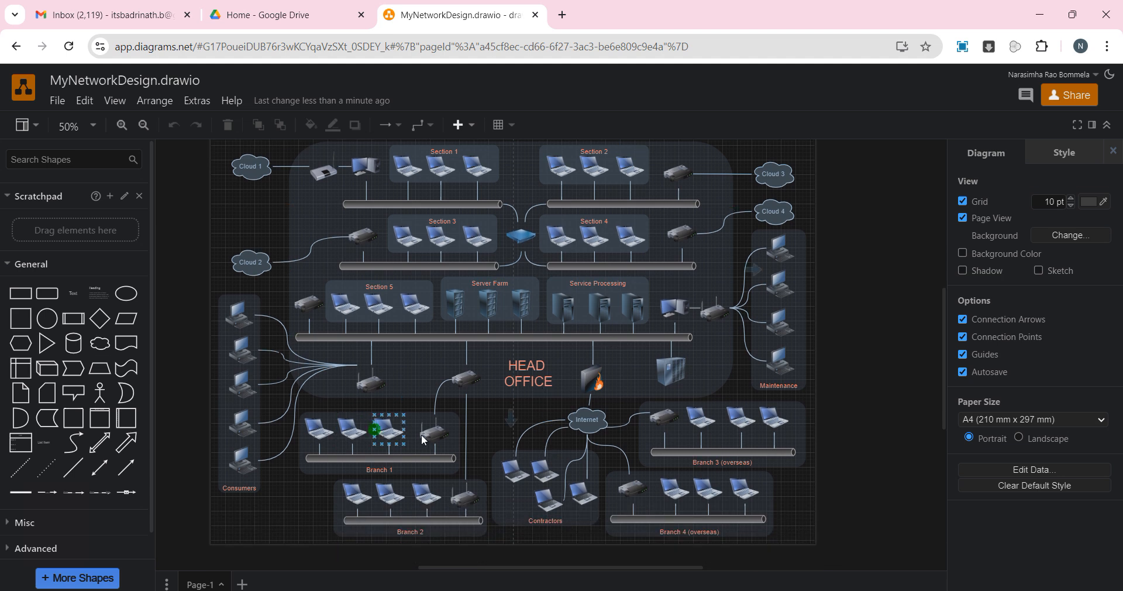
Step: Delete all template elements from the page to leave a blank canvas
{"action": "left_click", "coordinate": [378, 279]}
{"action": "left_click", "coordinate": [342, 270]}
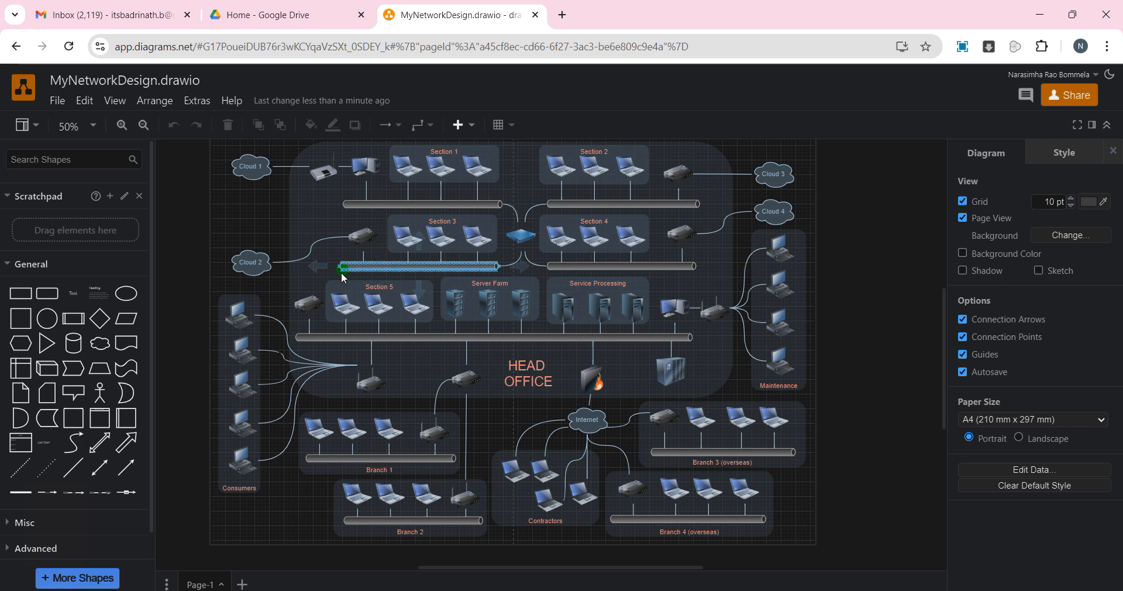
{"action": "key", "text": "ctrl+a"}
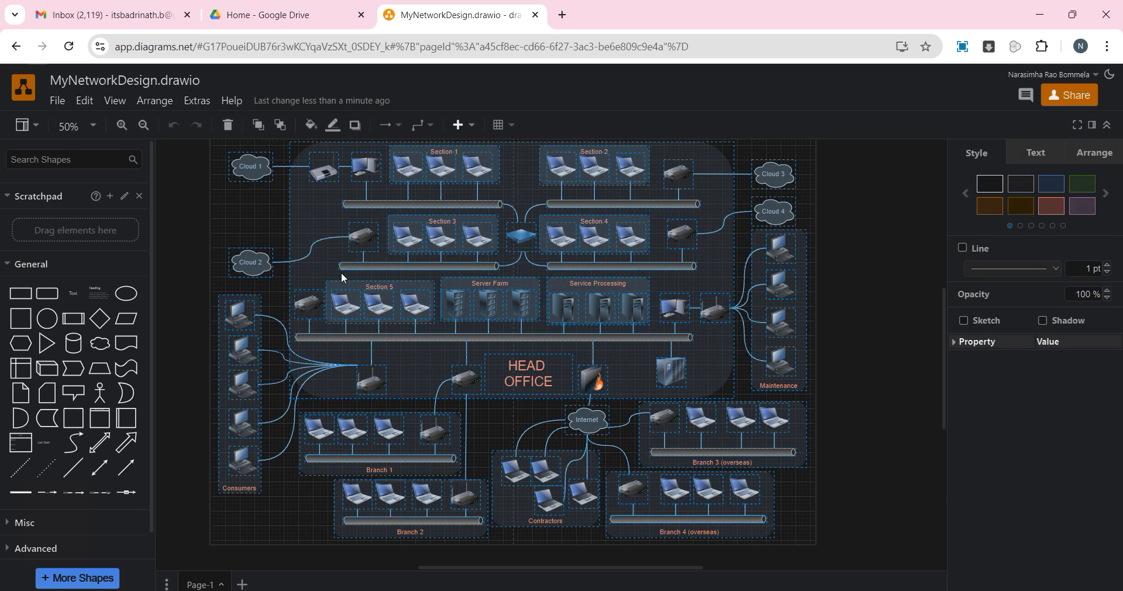
{"action": "key", "text": "Delete"}
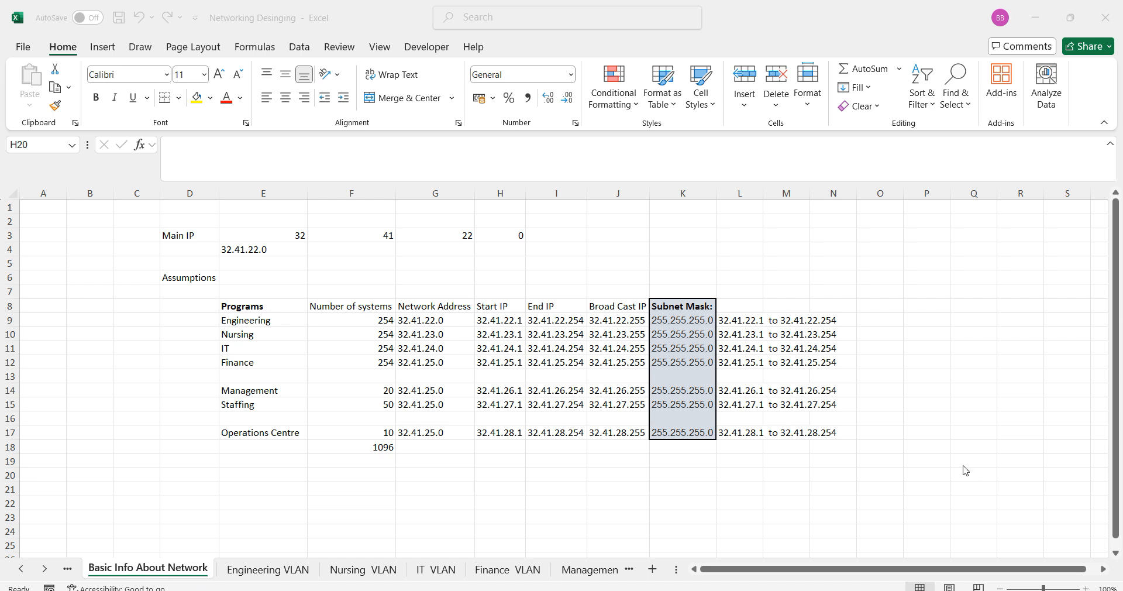
Step: Switch to the Networking Desinging workbook in Excel and review the programs from Engineering to Operations Centre on the Basic Info About Network sheet
{"action": "left_click", "coordinate": [866, 489]}
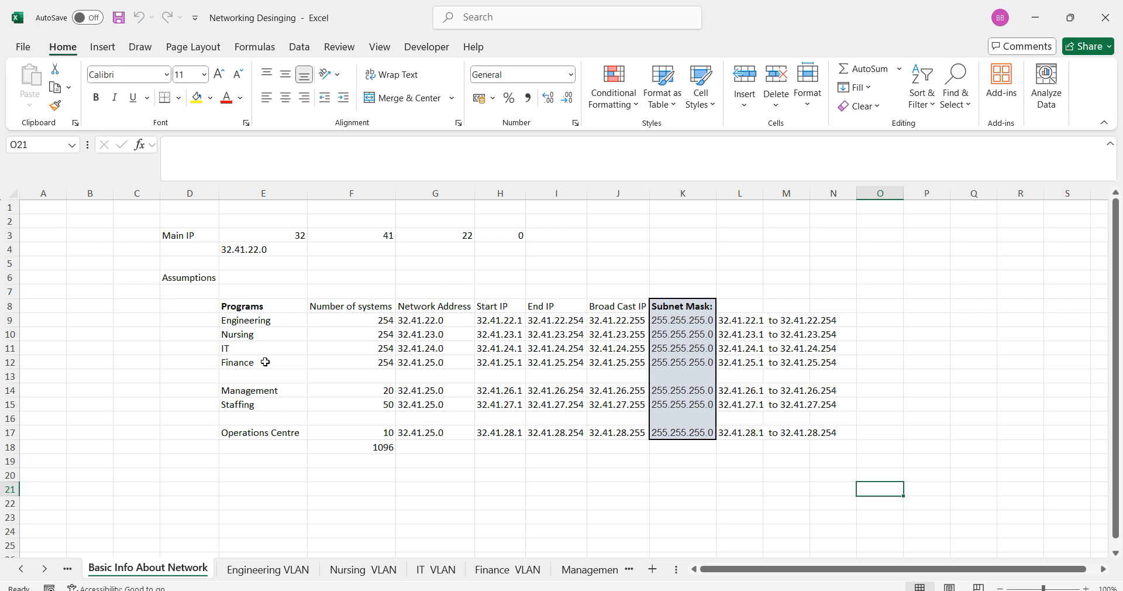
{"action": "left_click", "coordinate": [263, 320]}
{"action": "left_click", "coordinate": [256, 334]}
{"action": "left_click", "coordinate": [249, 363]}
{"action": "left_click_drag", "start_coordinate": [245, 403], "coordinate": [250, 320]}
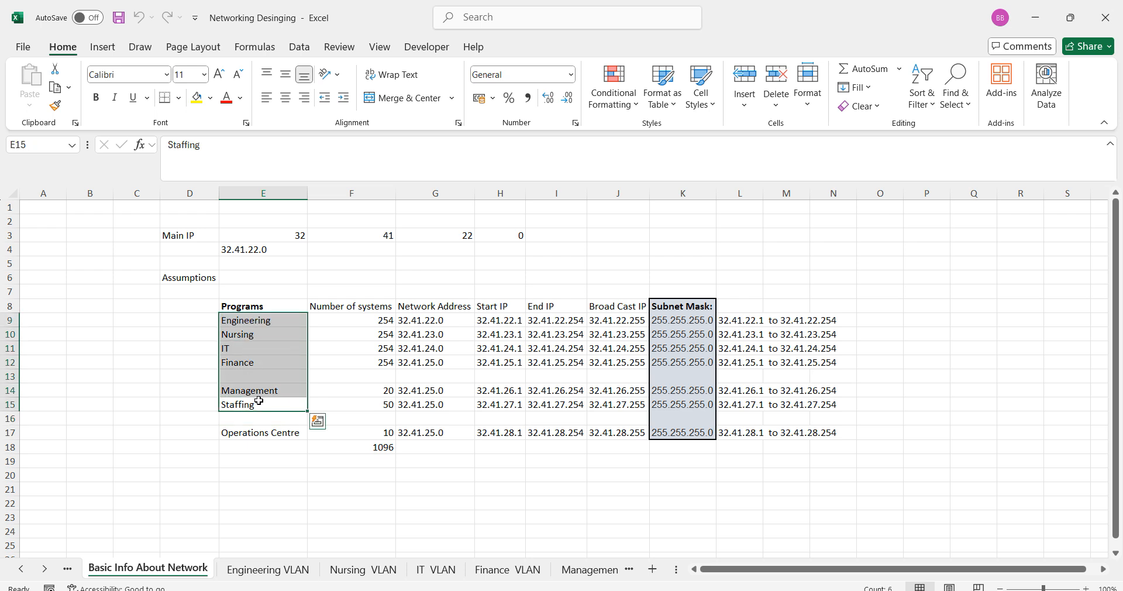
{"action": "left_click", "coordinate": [257, 435]}
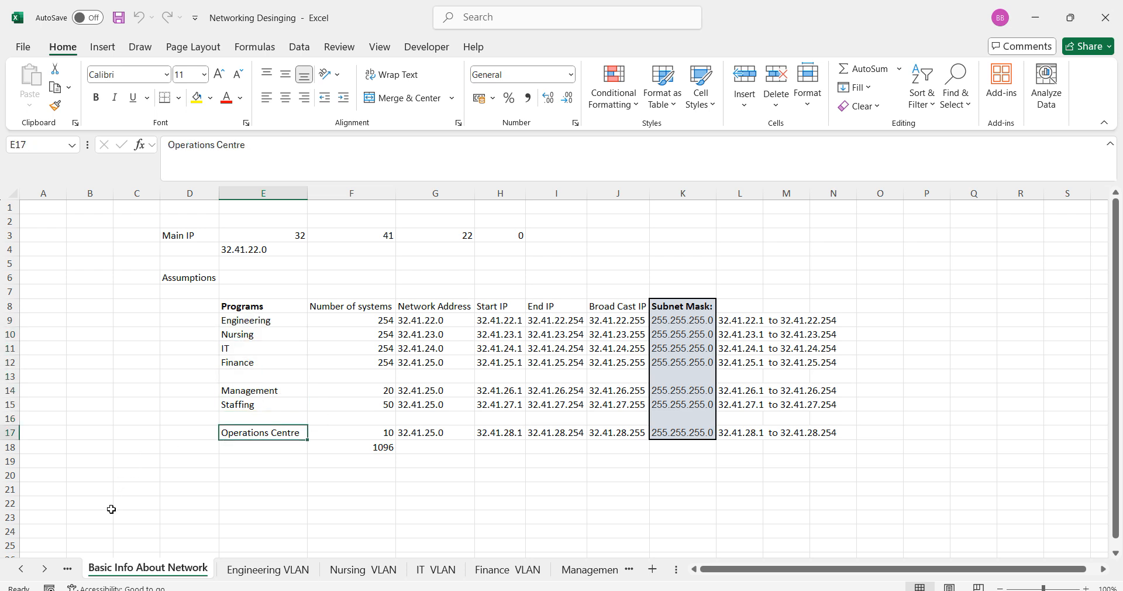
Step: Switch back to the draw.io diagram and look over the available General shapes
{"action": "key", "text": "alt+Tab"}
{"action": "key", "text": "alt+Tab"}
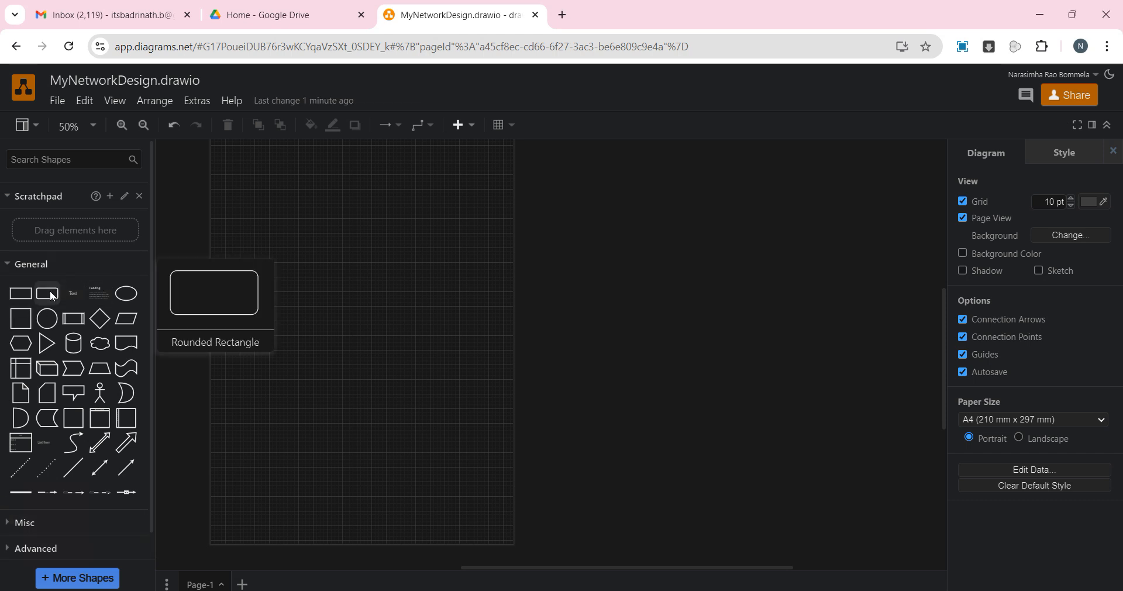
{"action": "mouse_move", "coordinate": [130, 342]}
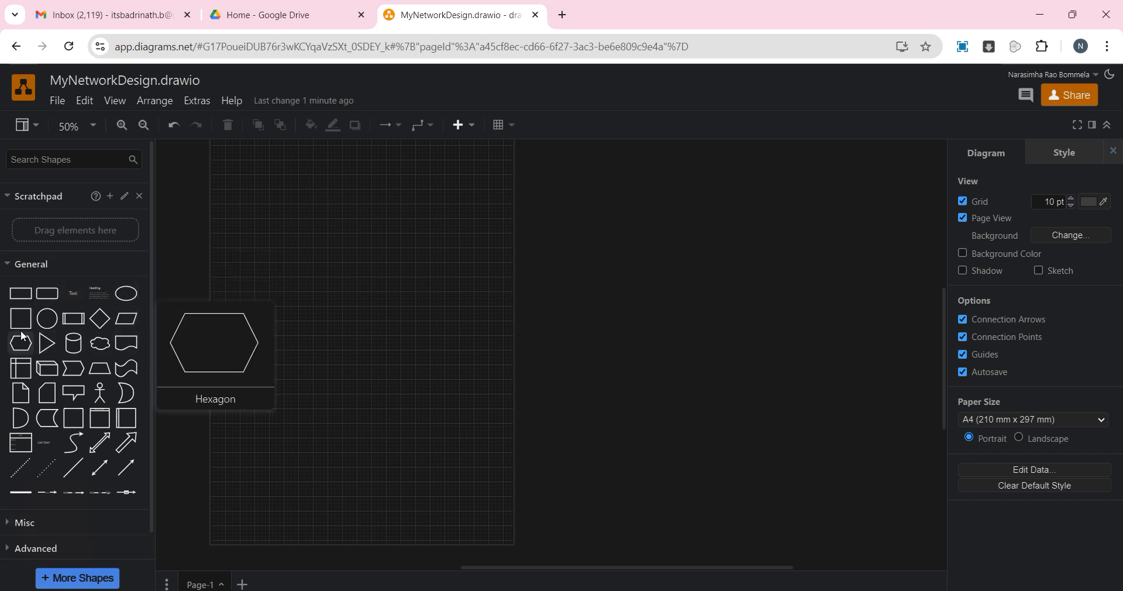
{"action": "mouse_move", "coordinate": [24, 302]}
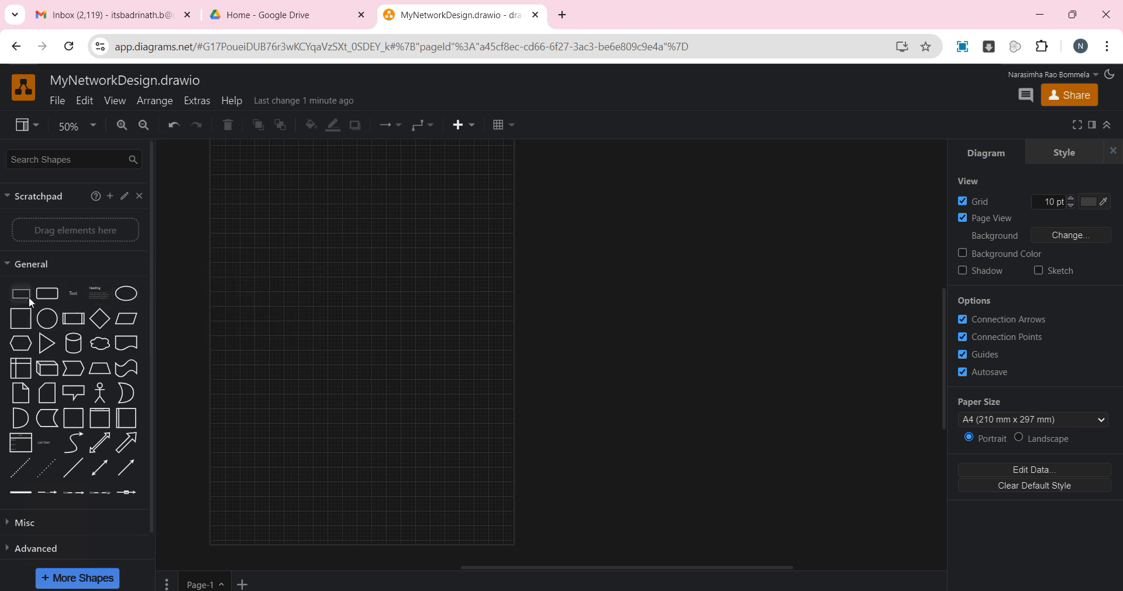
Step: Draw a large square box on the page and place one copy beside it and another below it
{"action": "left_click", "coordinate": [30, 297]}
{"action": "left_click_drag", "start_coordinate": [517, 353], "coordinate": [401, 305]}
{"action": "left_click_drag", "start_coordinate": [484, 334], "coordinate": [466, 211]}
{"action": "left_click_drag", "start_coordinate": [472, 267], "coordinate": [606, 259]}
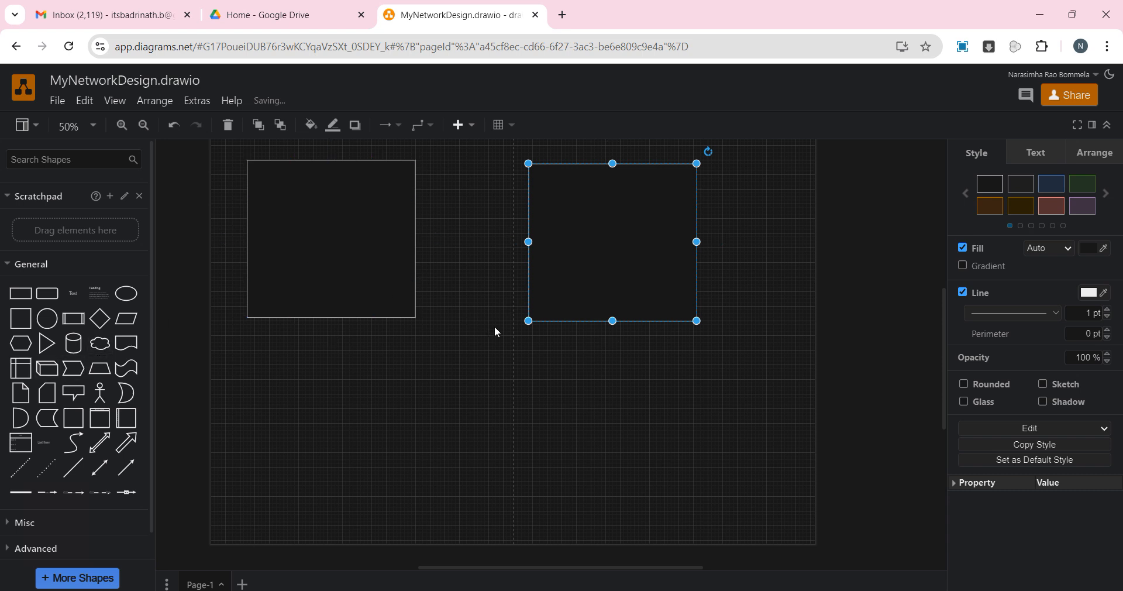
{"action": "key", "text": "ctrl+v"}
{"action": "left_click_drag", "start_coordinate": [315, 279], "coordinate": [305, 464]}
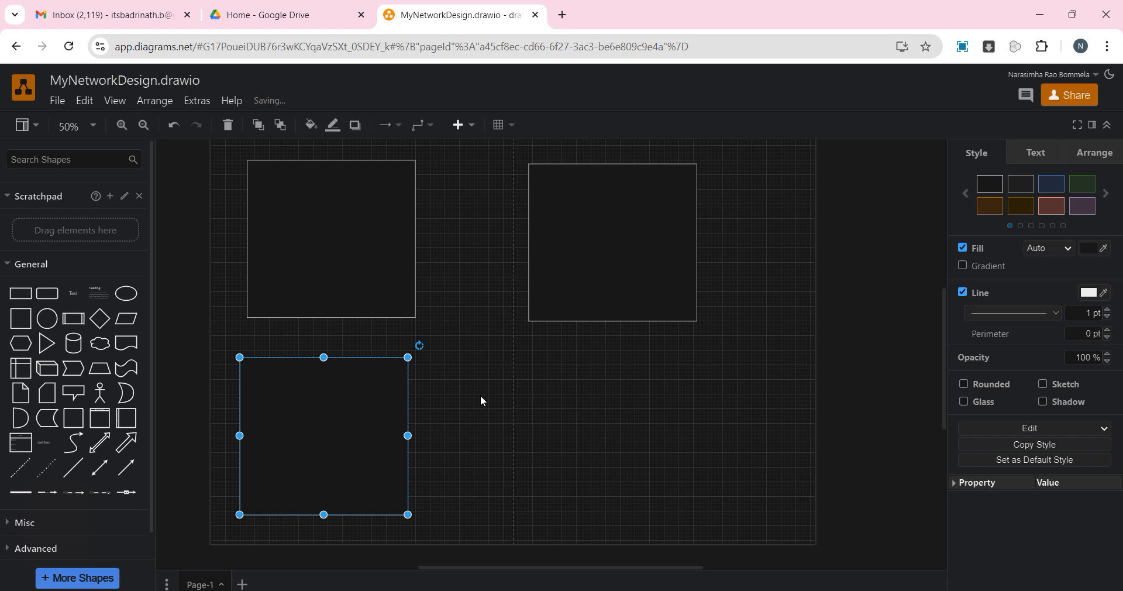
Step: Add and space out further box copies to form an upper row of four and a lower box at each end
{"action": "key", "text": "ctrl+v"}
{"action": "mouse_move", "coordinate": [349, 278]}
{"action": "left_mouse_down"}
{"action": "mouse_move", "coordinate": [931, 255]}
{"action": "mouse_move", "coordinate": [406, 282]}
{"action": "mouse_move", "coordinate": [342, 265]}
{"action": "mouse_move", "coordinate": [360, 279]}
{"action": "mouse_move", "coordinate": [345, 285]}
{"action": "left_mouse_up"}
{"action": "scroll", "coordinate": [409, 286], "scroll_direction": "down", "scroll_amount": 6}
{"action": "scroll", "coordinate": [311, 338], "scroll_direction": "up", "scroll_amount": 3}
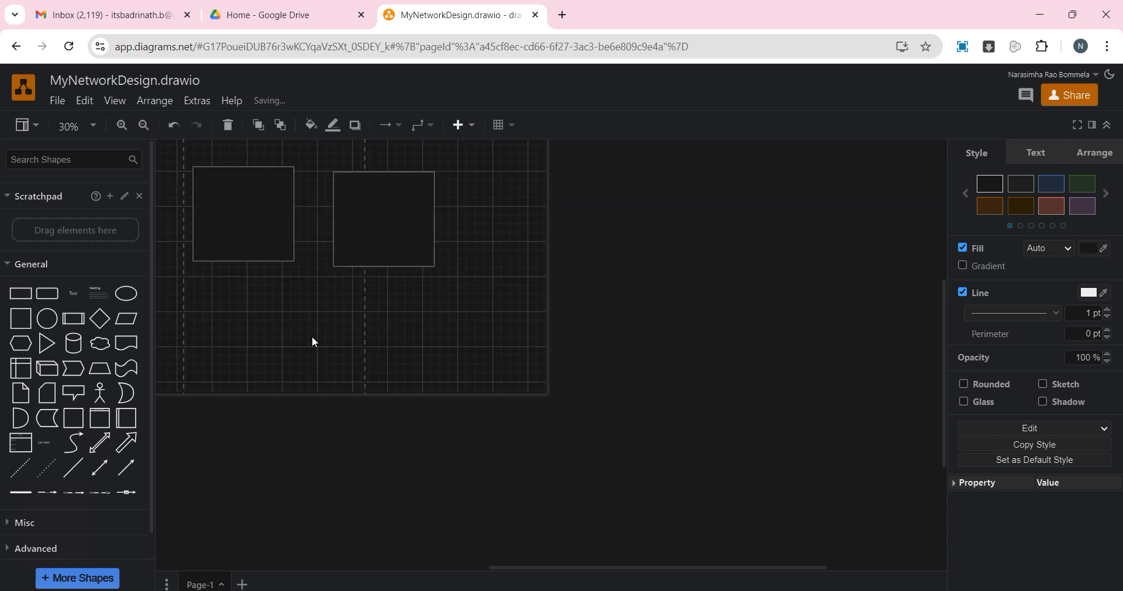
{"action": "left_click_drag", "start_coordinate": [697, 569], "coordinate": [586, 568]}
{"action": "left_click_drag", "start_coordinate": [501, 209], "coordinate": [481, 209]}
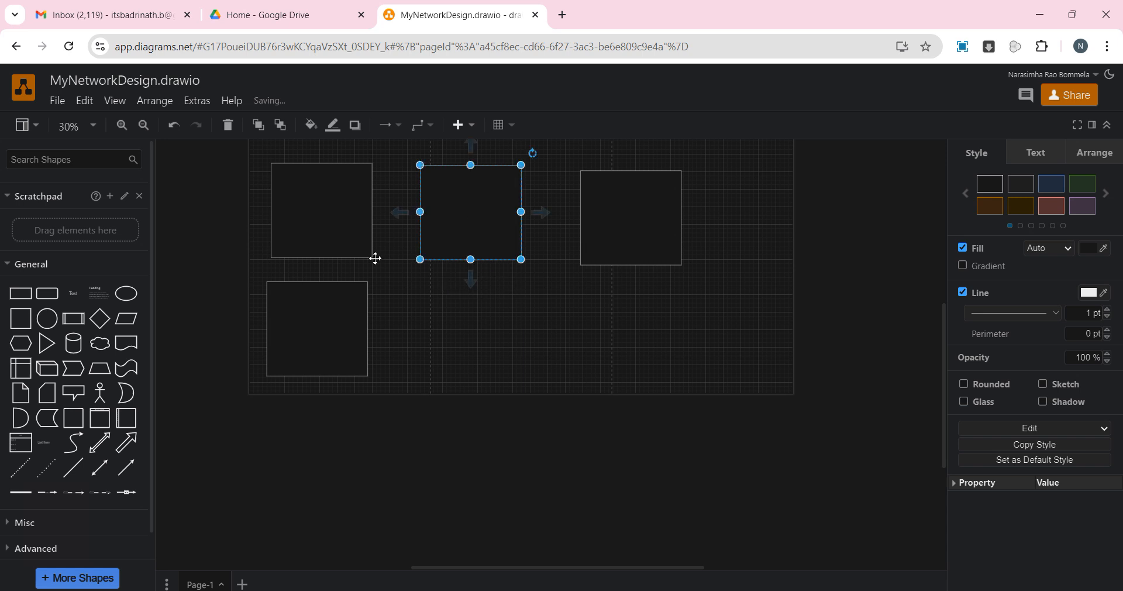
{"action": "left_click", "coordinate": [627, 255]}
{"action": "left_click_drag", "start_coordinate": [634, 238], "coordinate": [767, 344]}
Step: Label the lower box at the left end of the layout Engineering
{"action": "left_click", "coordinate": [409, 376]}
{"action": "double_click", "coordinate": [306, 363]}
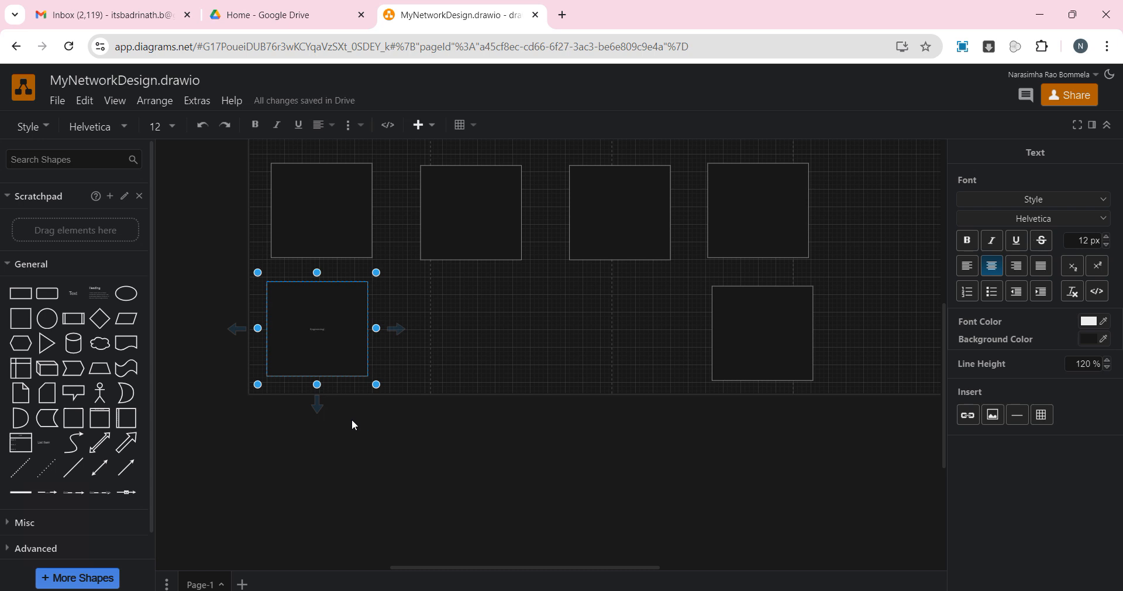
{"action": "left_click", "coordinate": [498, 343]}
Step: Set the font size of all six boxes to 28 px
{"action": "scroll", "coordinate": [278, 330], "scroll_direction": "up", "scroll_amount": 2, "text": "ctrl"}
{"action": "scroll", "coordinate": [616, 346], "scroll_direction": "down", "scroll_amount": 3, "text": "ctrl"}
{"action": "key", "text": "ctrl+a"}
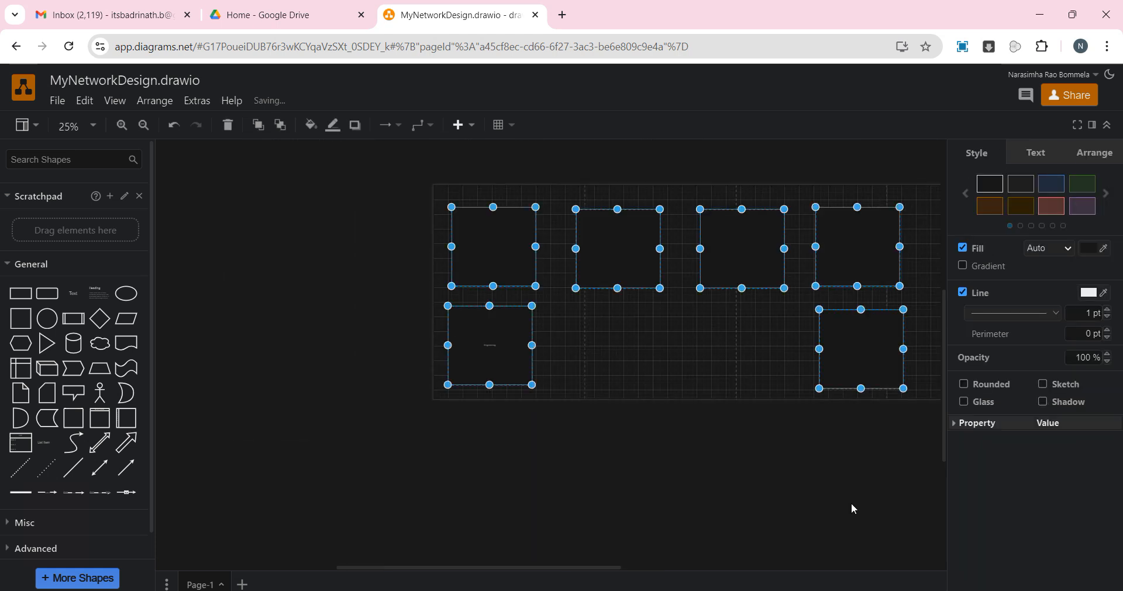
{"action": "left_click", "coordinate": [1035, 158]}
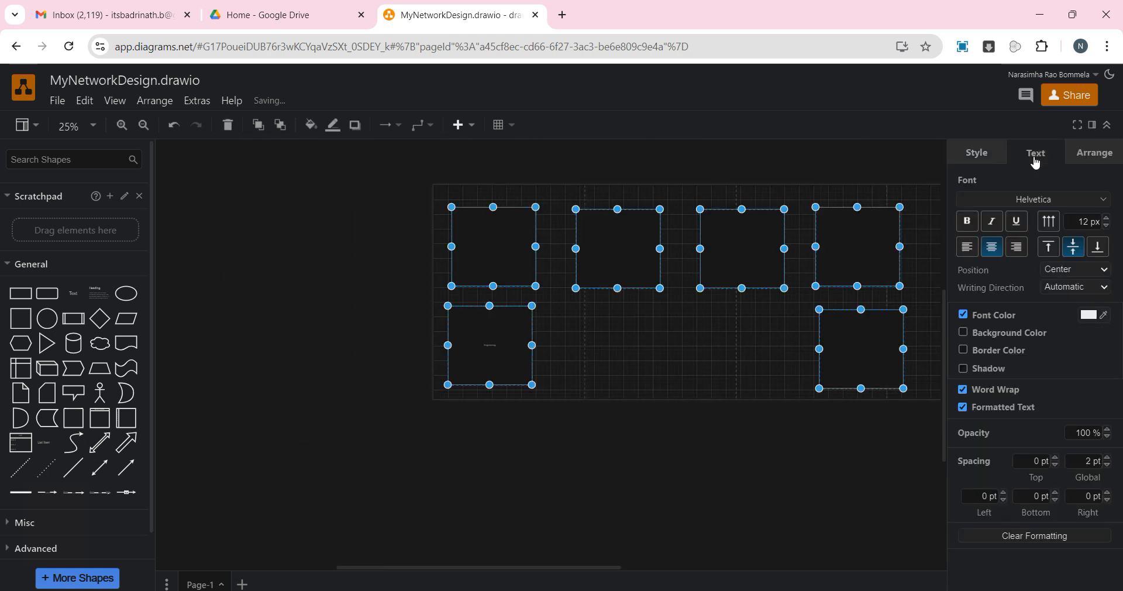
{"action": "left_click", "coordinate": [1110, 218]}
{"action": "left_click", "coordinate": [1110, 219]}
{"action": "left_click", "coordinate": [735, 439]}
Step: Label the box above Engineering as Nursing, checking the program names in the Networking Desinging workbook in Excel
{"action": "double_click", "coordinate": [496, 244]}
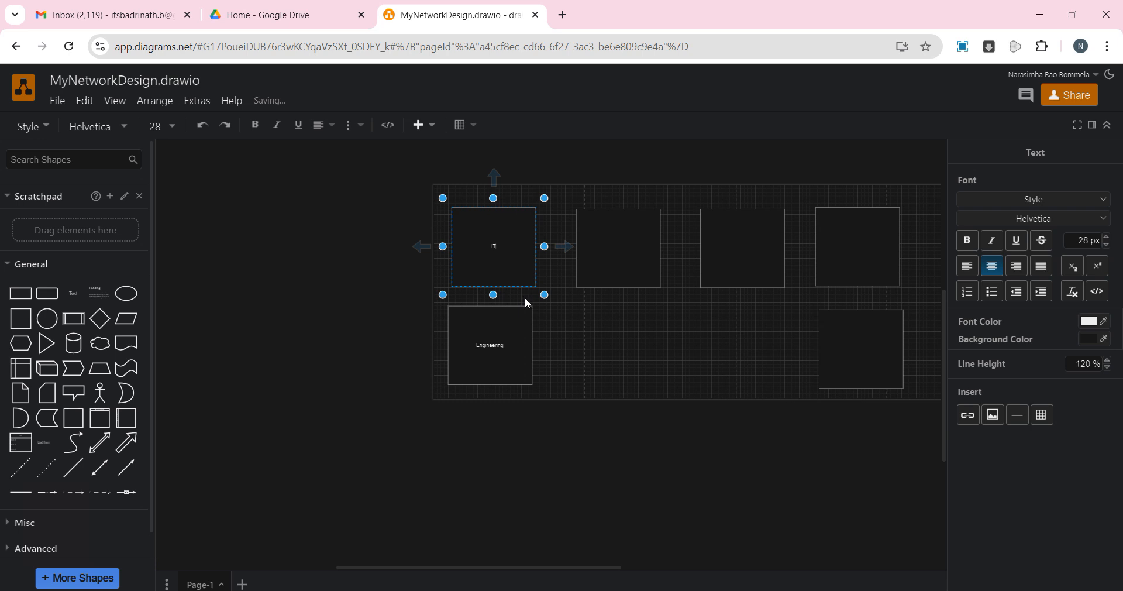
{"action": "key", "text": "alt+Tab"}
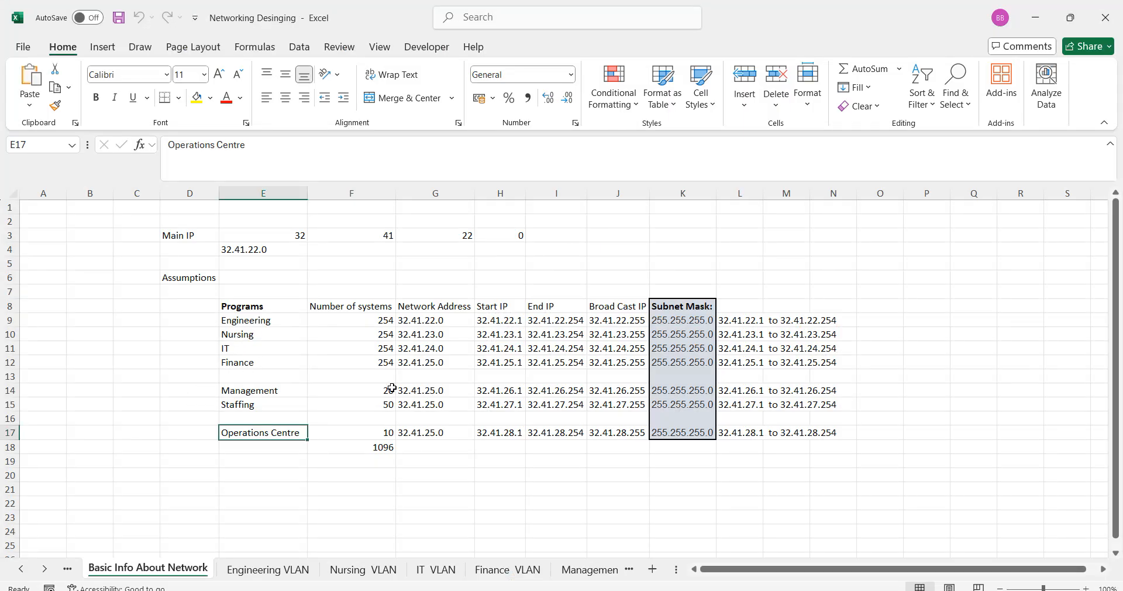
{"action": "key", "text": "alt+Tab"}
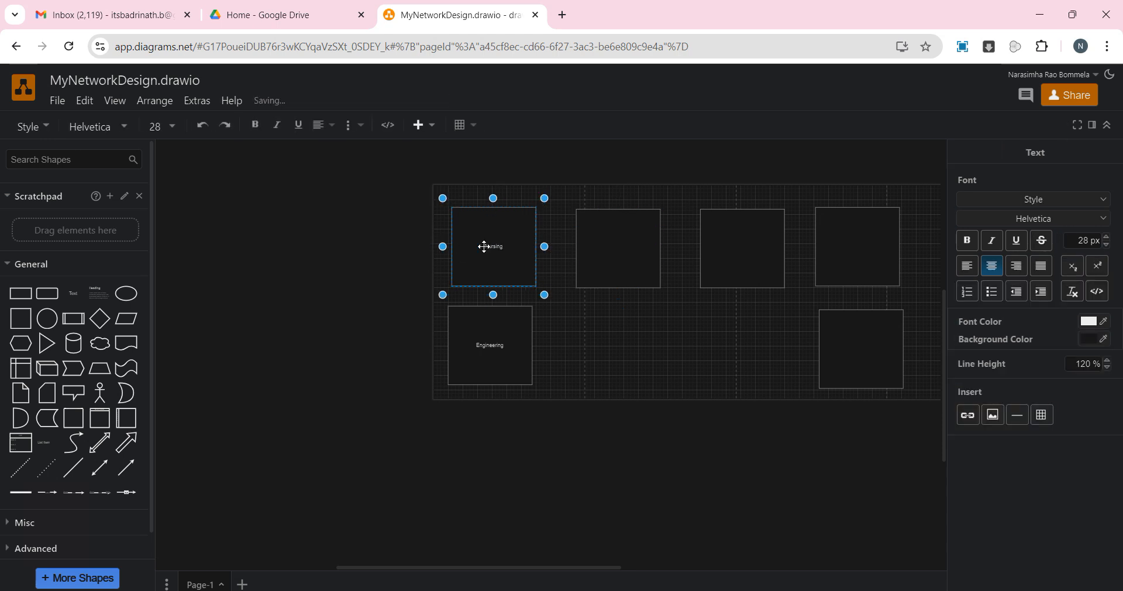
{"action": "key", "text": "alt+Tab"}
{"action": "key", "text": "alt+Tab"}
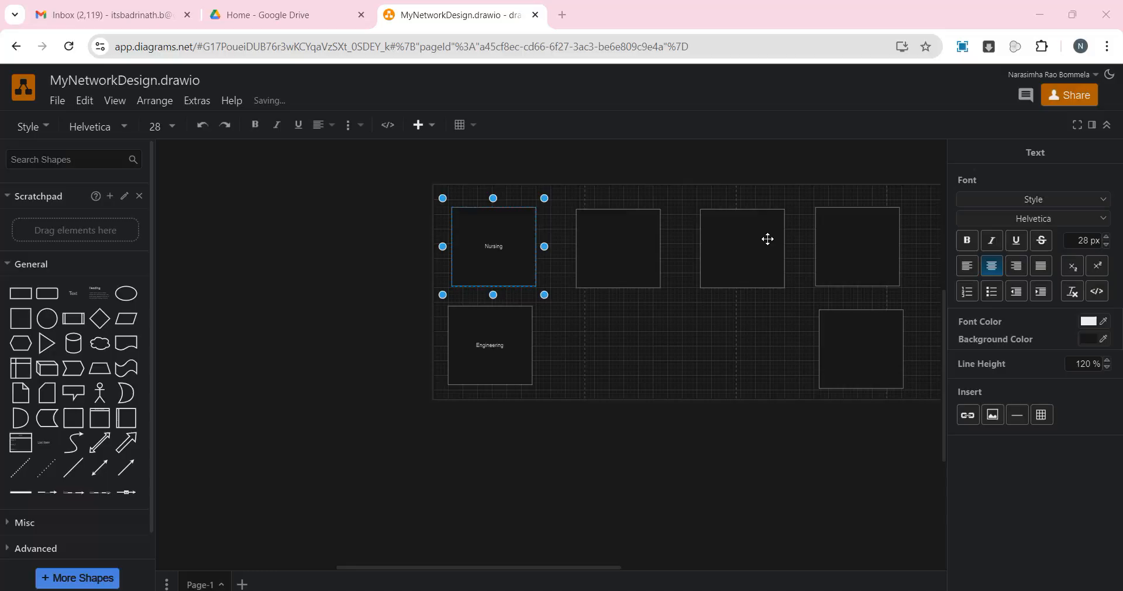
Step: Label the remaining upper boxes IT, Finance and Managing, and the empty lower box Staffig
{"action": "double_click", "coordinate": [636, 247]}
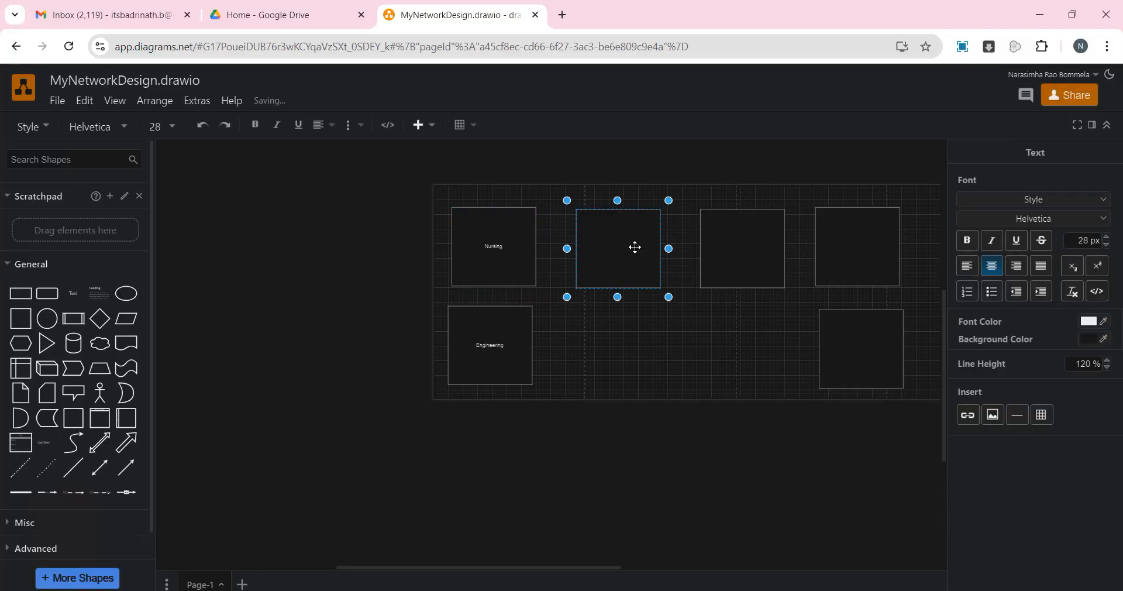
{"action": "type", "text": "IT"}
{"action": "double_click", "coordinate": [745, 237]}
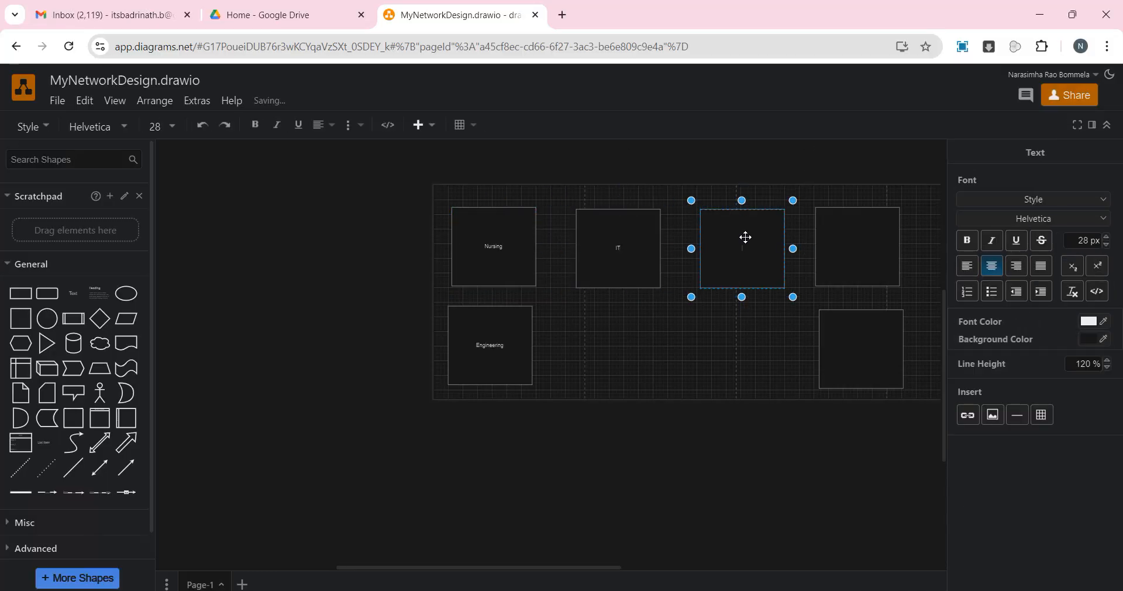
{"action": "double_click", "coordinate": [855, 248]}
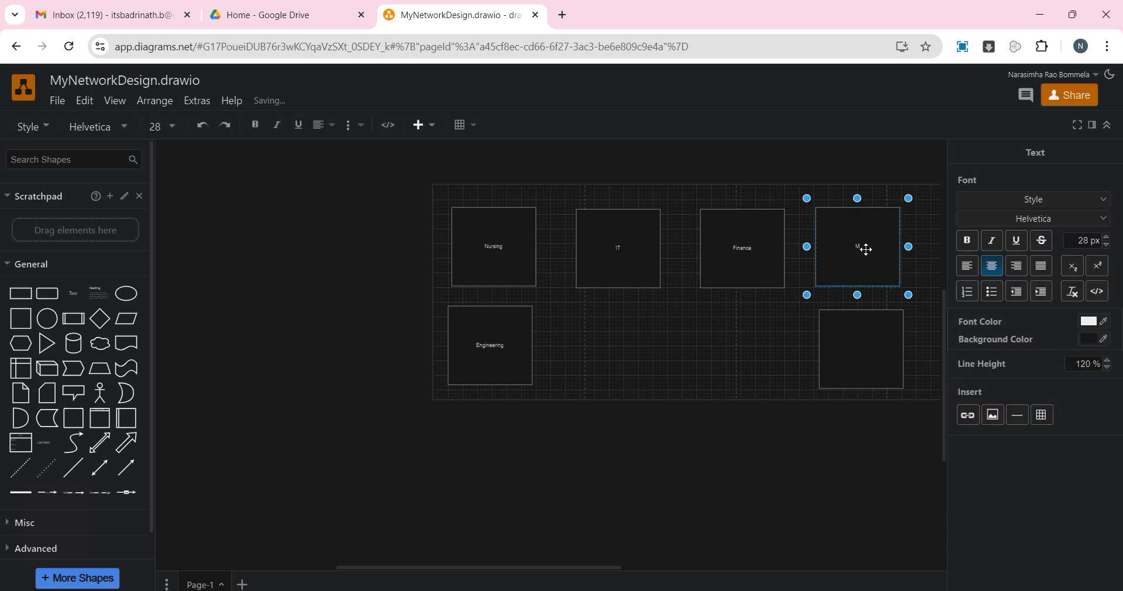
{"action": "double_click", "coordinate": [873, 337]}
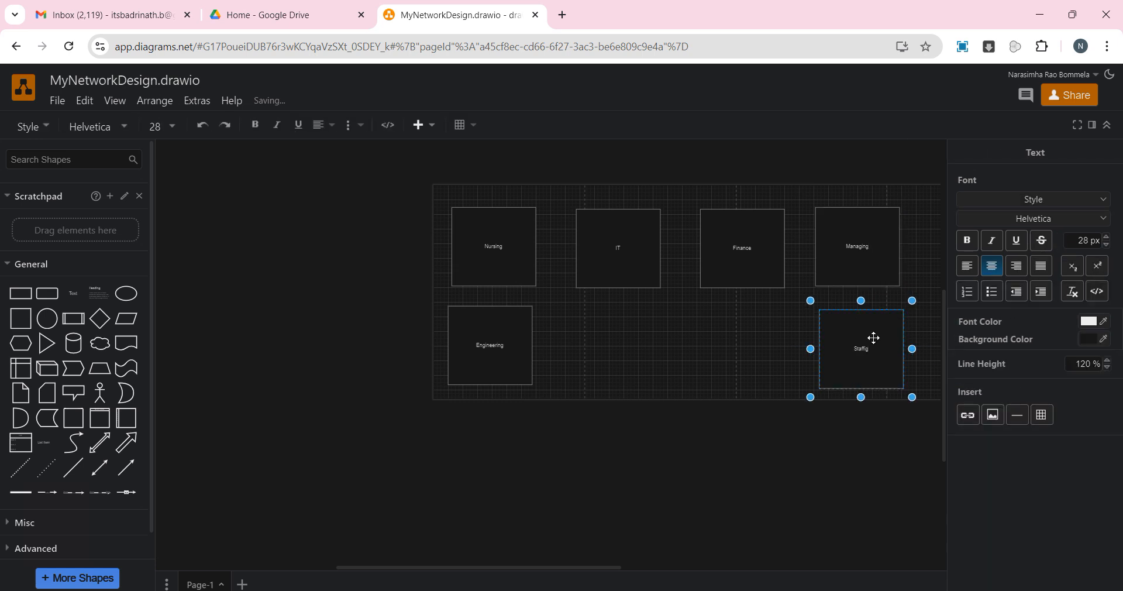
{"action": "left_click", "coordinate": [891, 479]}
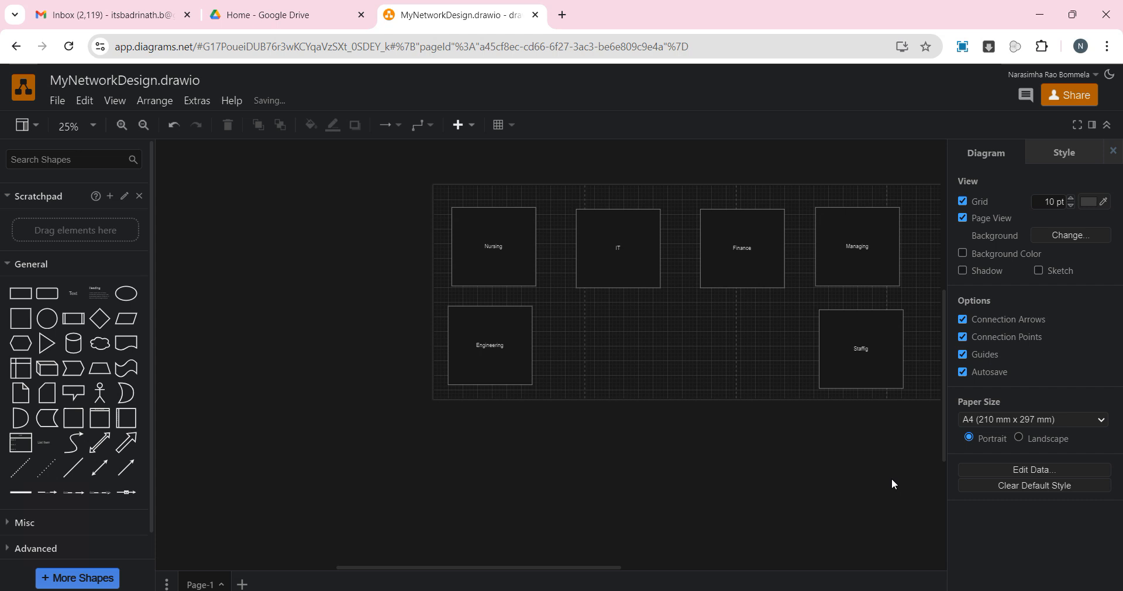
{"action": "left_click", "coordinate": [842, 341]}
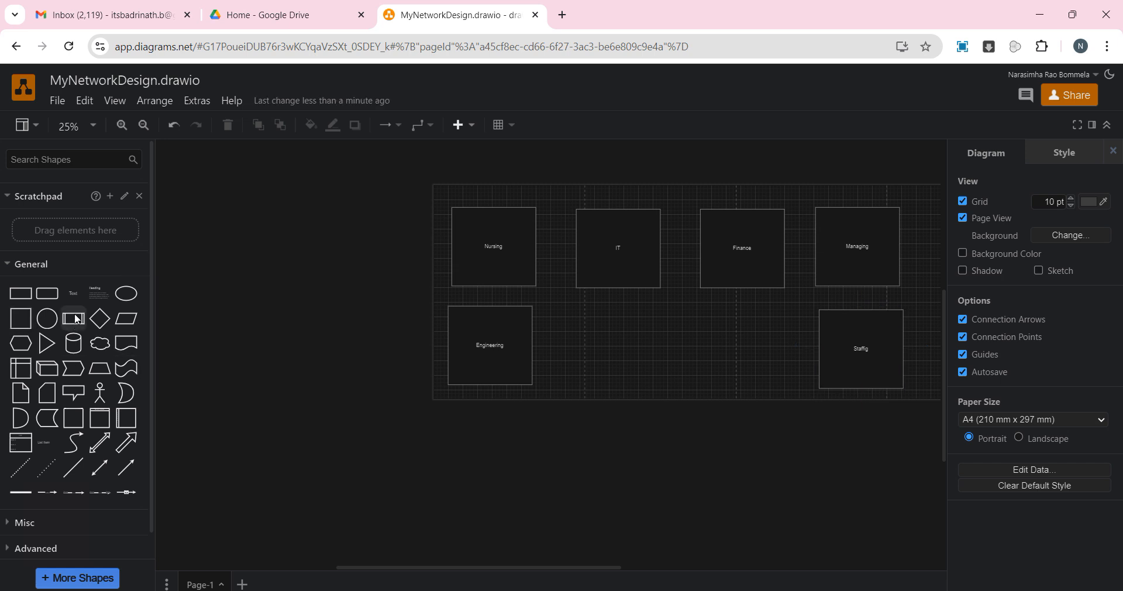
Step: Add a wide rounded rectangle spanning the layout below the six boxes
{"action": "left_click_drag", "start_coordinate": [48, 293], "coordinate": [915, 445]}
{"action": "left_click_drag", "start_coordinate": [641, 420], "coordinate": [552, 414]}
{"action": "left_click_drag", "start_coordinate": [693, 428], "coordinate": [725, 477]}
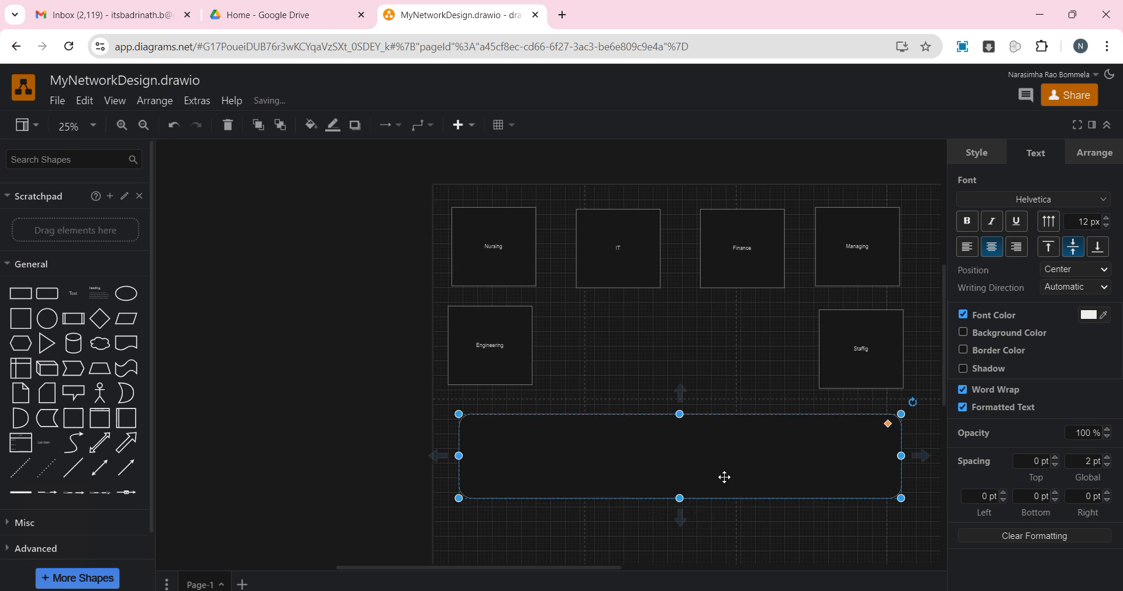
{"action": "left_click", "coordinate": [871, 351]}
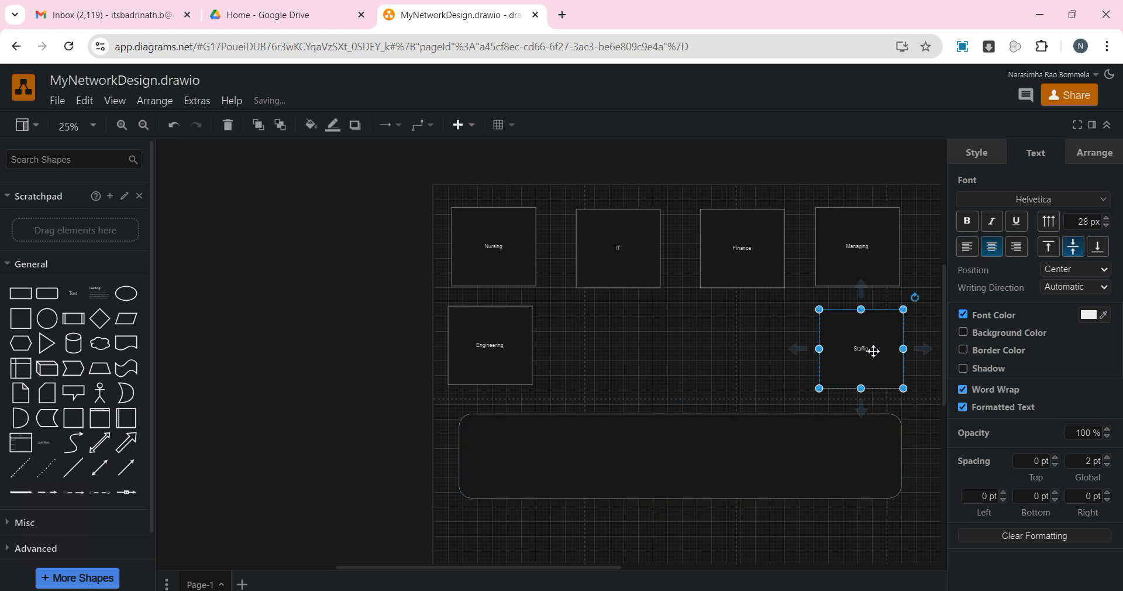
Step: Label the wide rounded rectangle Operations Center and set its text size to 24 px
{"action": "left_click", "coordinate": [681, 462]}
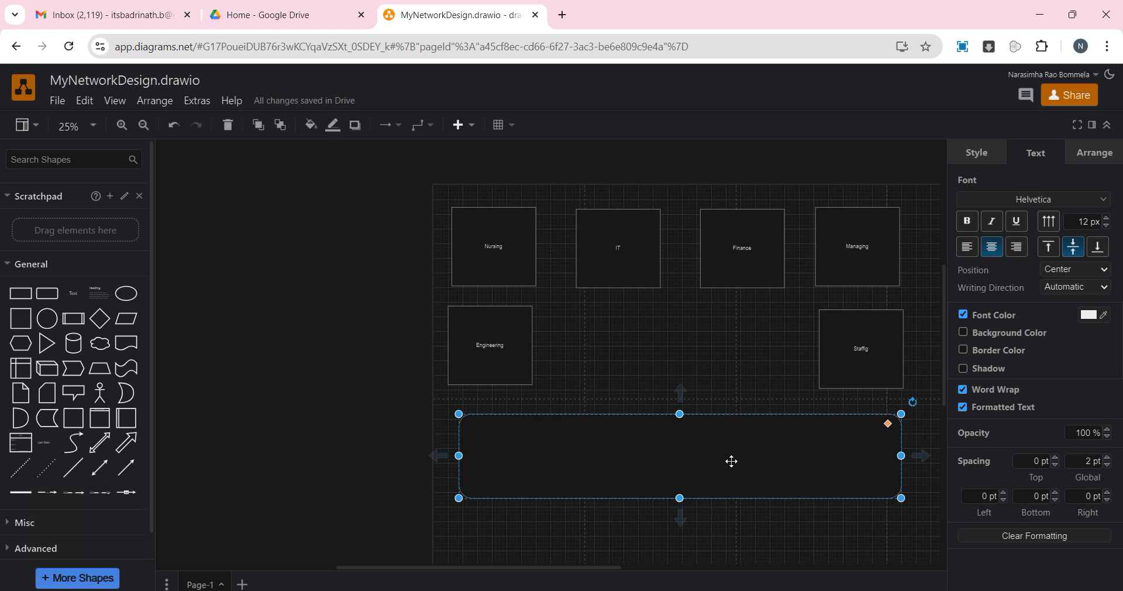
{"action": "double_click", "coordinate": [699, 454]}
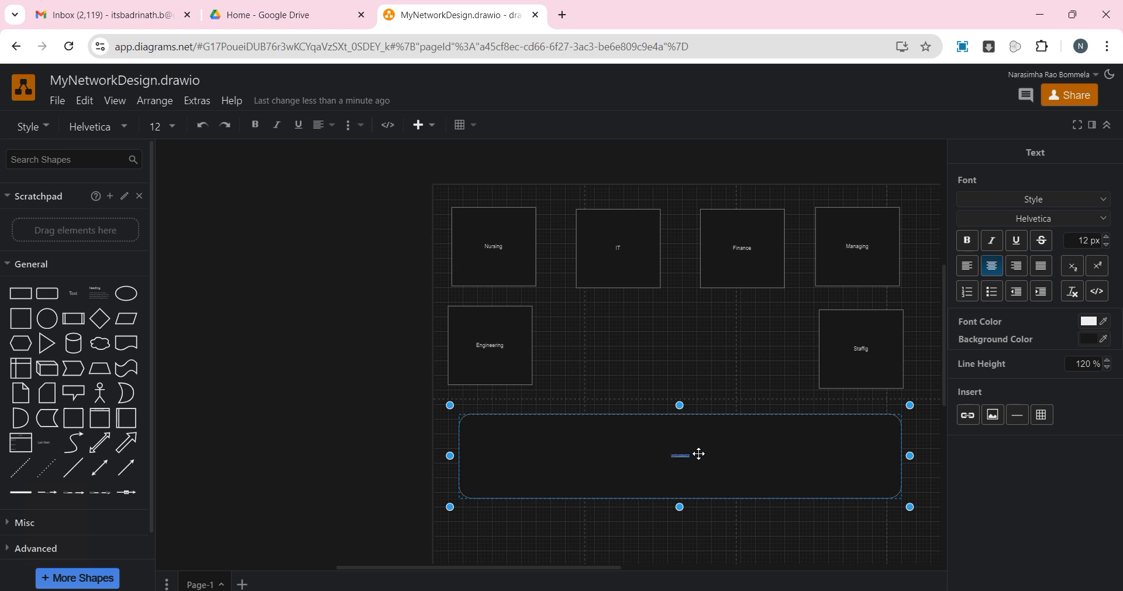
{"action": "left_click", "coordinate": [1107, 236]}
{"action": "left_click", "coordinate": [1107, 236]}
{"action": "left_click", "coordinate": [1107, 236]}
{"action": "double_click", "coordinate": [1107, 236]}
{"action": "left_click", "coordinate": [1107, 236]}
{"action": "left_click", "coordinate": [1107, 236]}
{"action": "left_click", "coordinate": [1108, 236]}
{"action": "left_click", "coordinate": [1107, 236]}
{"action": "left_click", "coordinate": [1108, 236]}
{"action": "left_click", "coordinate": [1107, 236]}
{"action": "left_click", "coordinate": [1108, 237]}
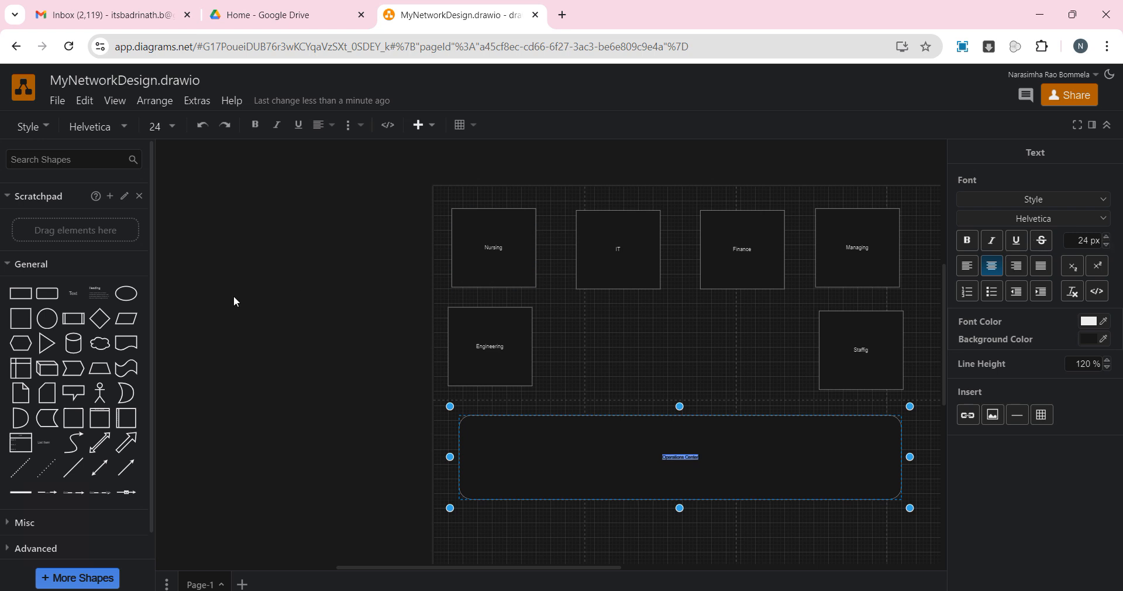
{"action": "left_click", "coordinate": [761, 338]}
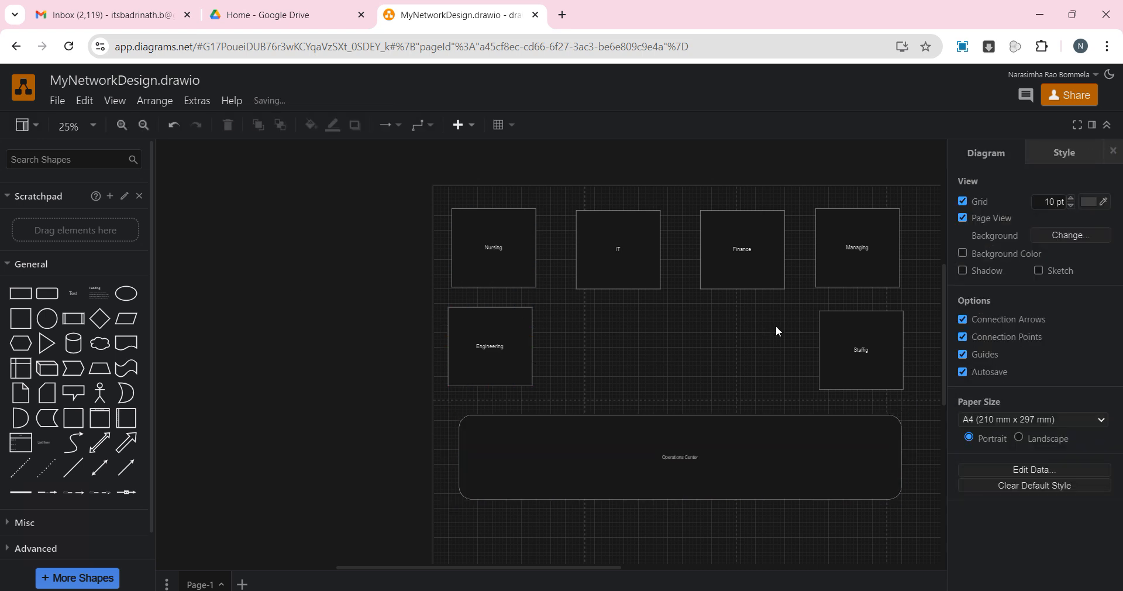
Step: Search the shapes for router and place an enlarged orange router icon between the Engineering and Staffig boxes
{"action": "left_click", "coordinate": [471, 248]}
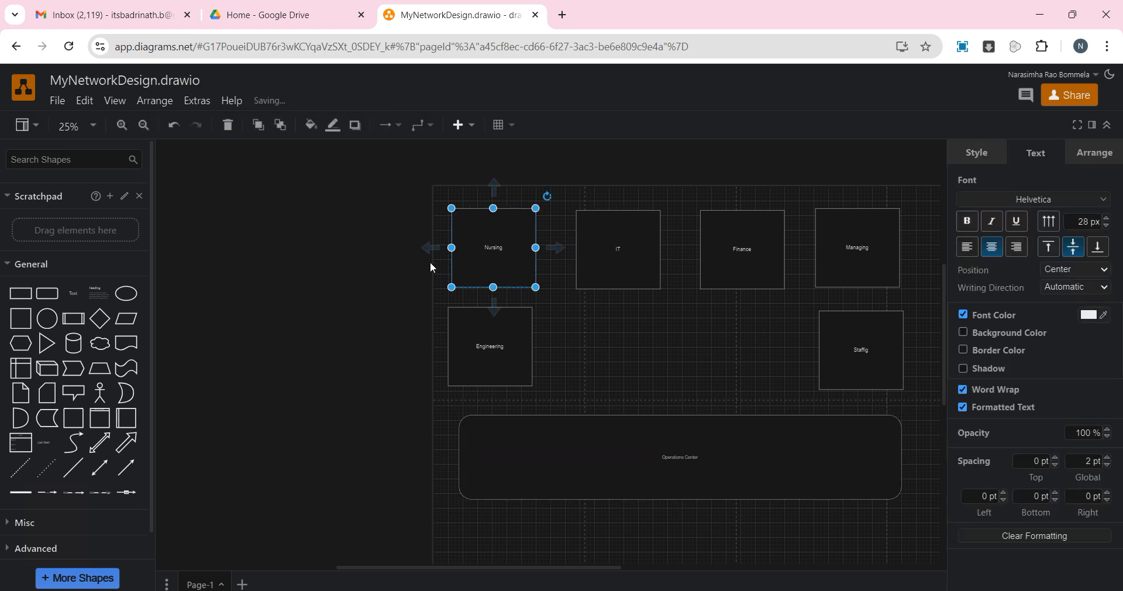
{"action": "left_click", "coordinate": [596, 318]}
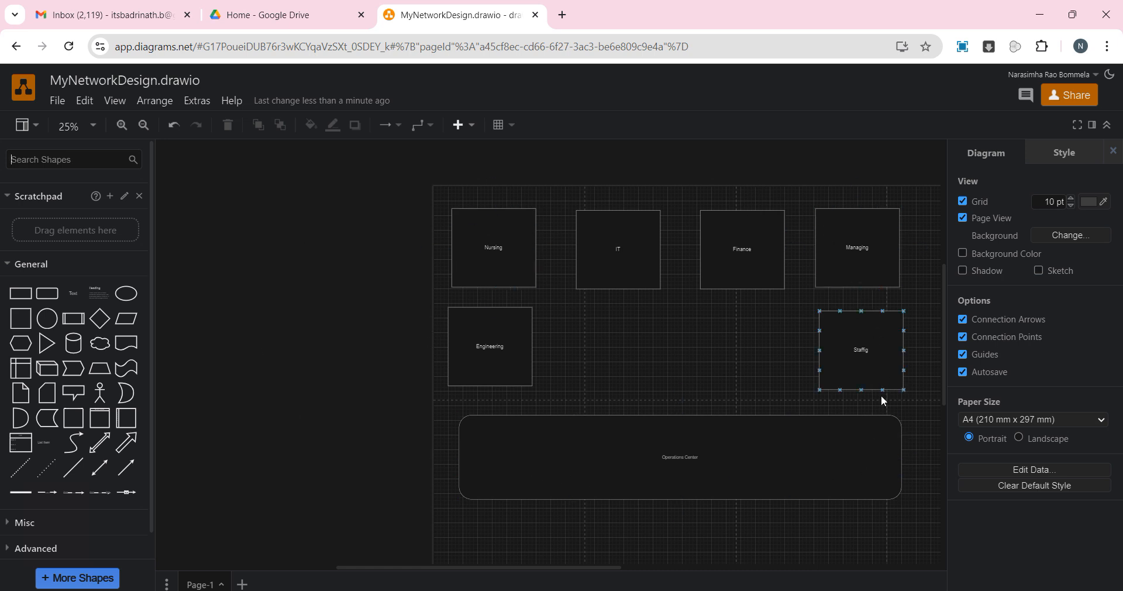
{"action": "left_click", "coordinate": [581, 471]}
{"action": "left_click", "coordinate": [660, 461]}
{"action": "type", "text": "router"}
{"action": "key", "text": "Return"}
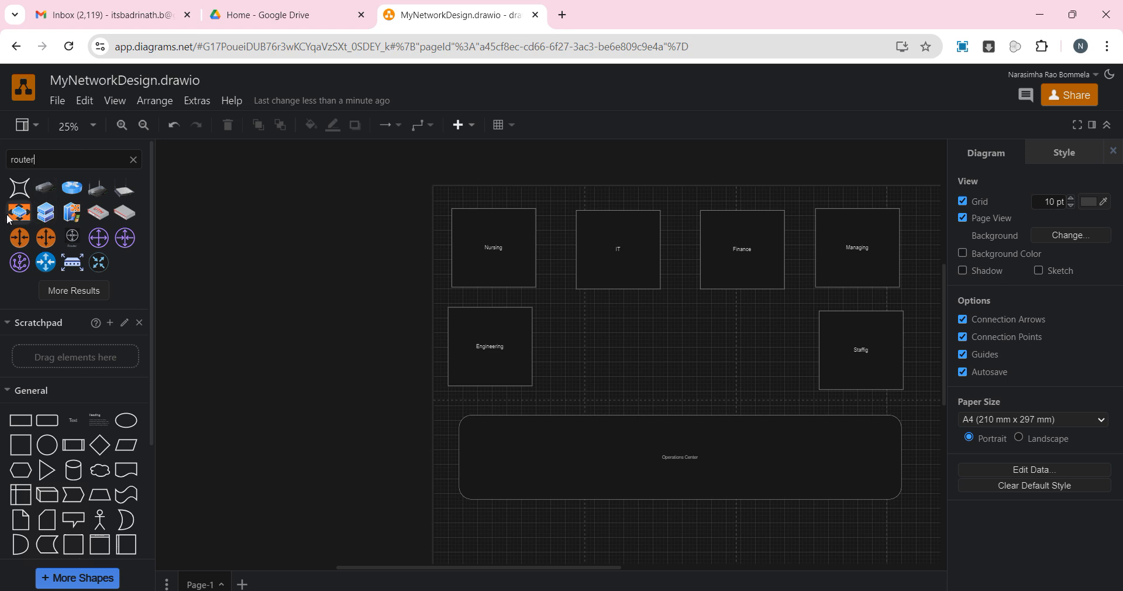
{"action": "left_click_drag", "start_coordinate": [16, 219], "coordinate": [685, 363]}
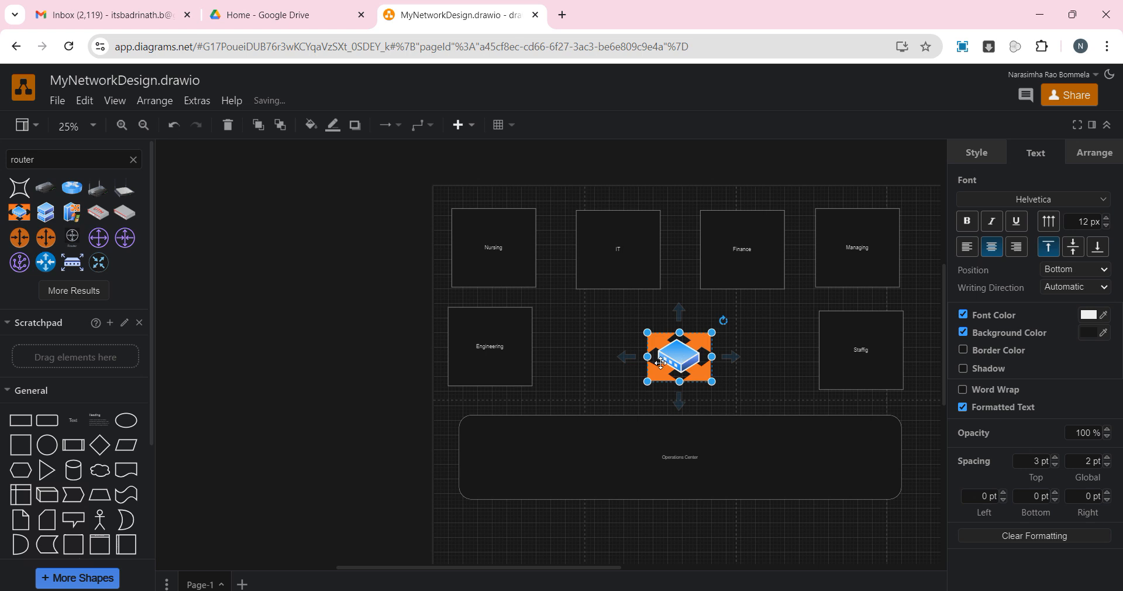
{"action": "left_click", "coordinate": [294, 346]}
Step: Connect the Nursing and Engineering boxes to the router, routing the Nursing line clear of the IT box
{"action": "left_click_drag", "start_coordinate": [543, 248], "coordinate": [647, 366]}
{"action": "left_click", "coordinate": [624, 371]}
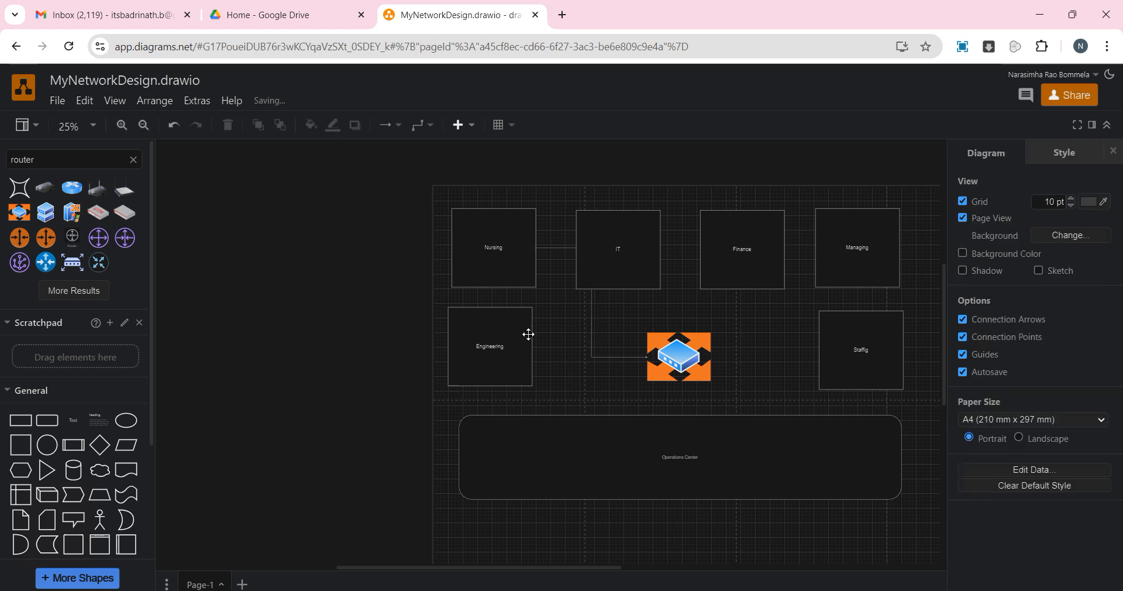
{"action": "left_click_drag", "start_coordinate": [534, 346], "coordinate": [655, 355]}
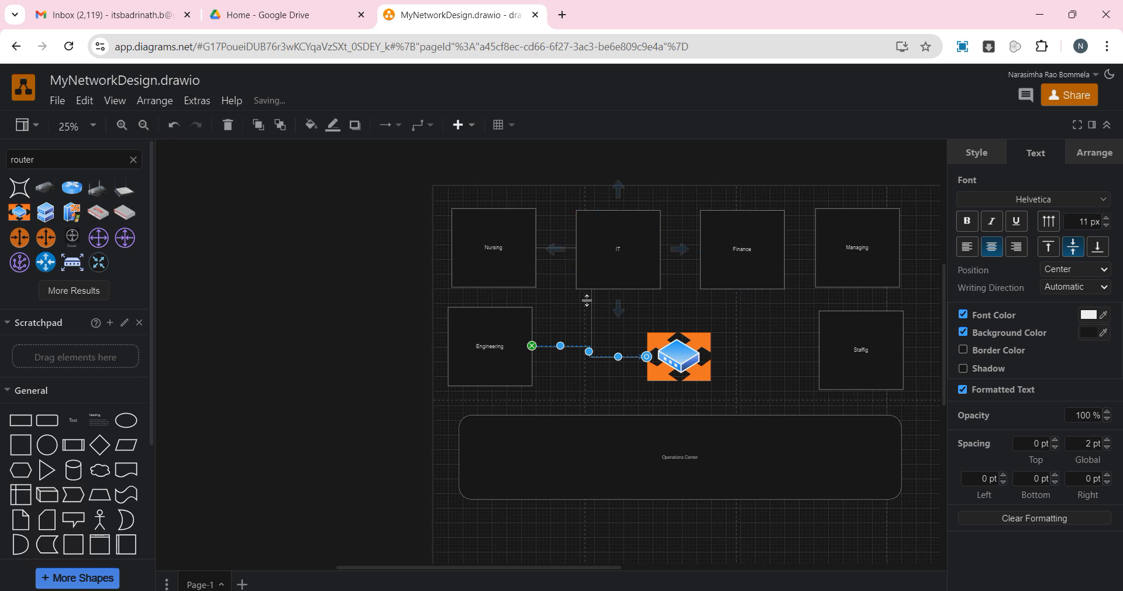
{"action": "left_click_drag", "start_coordinate": [592, 316], "coordinate": [567, 367]}
{"action": "left_click", "coordinate": [579, 346]}
{"action": "left_click", "coordinate": [658, 392]}
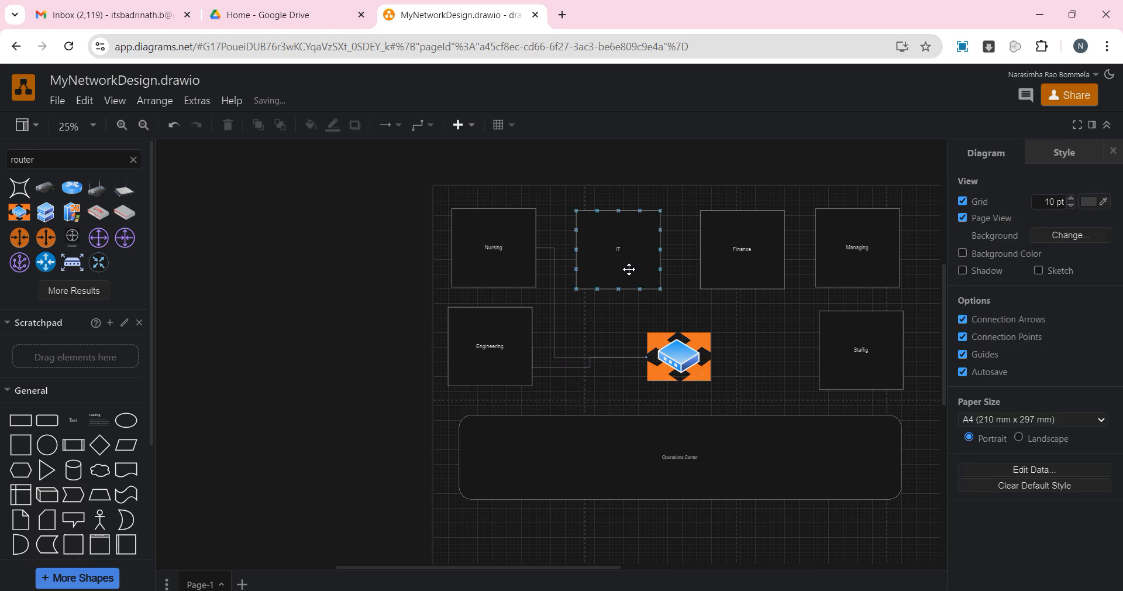
Step: Connect the undersides of the IT and Finance boxes to the top edge of the router
{"action": "left_click_drag", "start_coordinate": [618, 292], "coordinate": [666, 335]}
{"action": "left_click", "coordinate": [757, 316]}
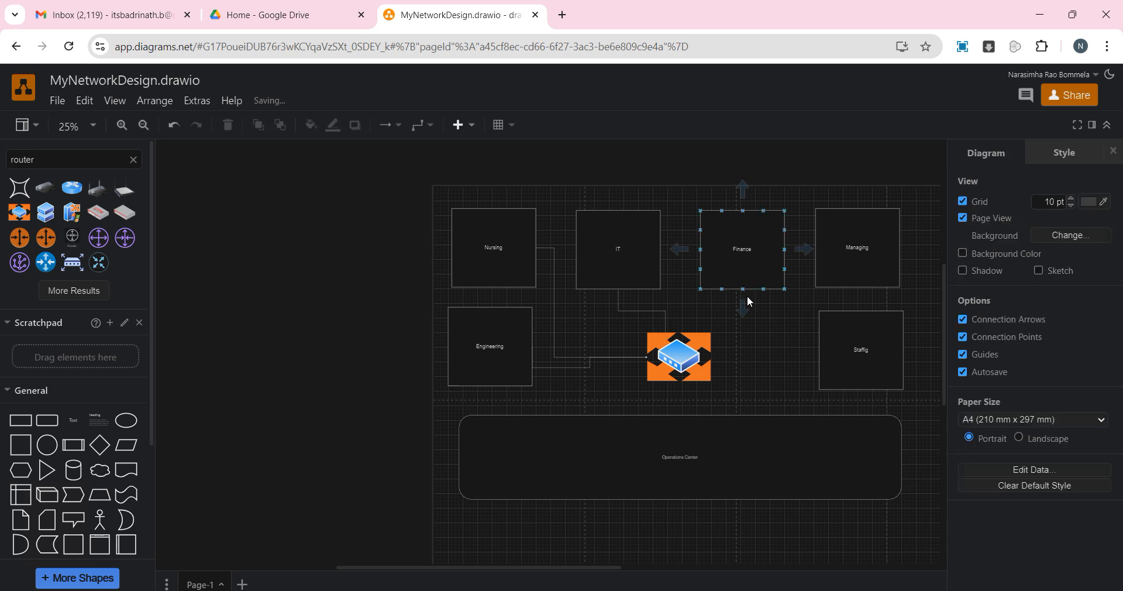
{"action": "left_click_drag", "start_coordinate": [741, 293], "coordinate": [692, 337]}
{"action": "left_click", "coordinate": [755, 327]}
Step: Connect the Managing, Staffig and Operations Center boxes to the router
{"action": "left_click_drag", "start_coordinate": [820, 277], "coordinate": [709, 357]}
{"action": "left_click", "coordinate": [774, 371]}
{"action": "left_click_drag", "start_coordinate": [821, 373], "coordinate": [706, 373]}
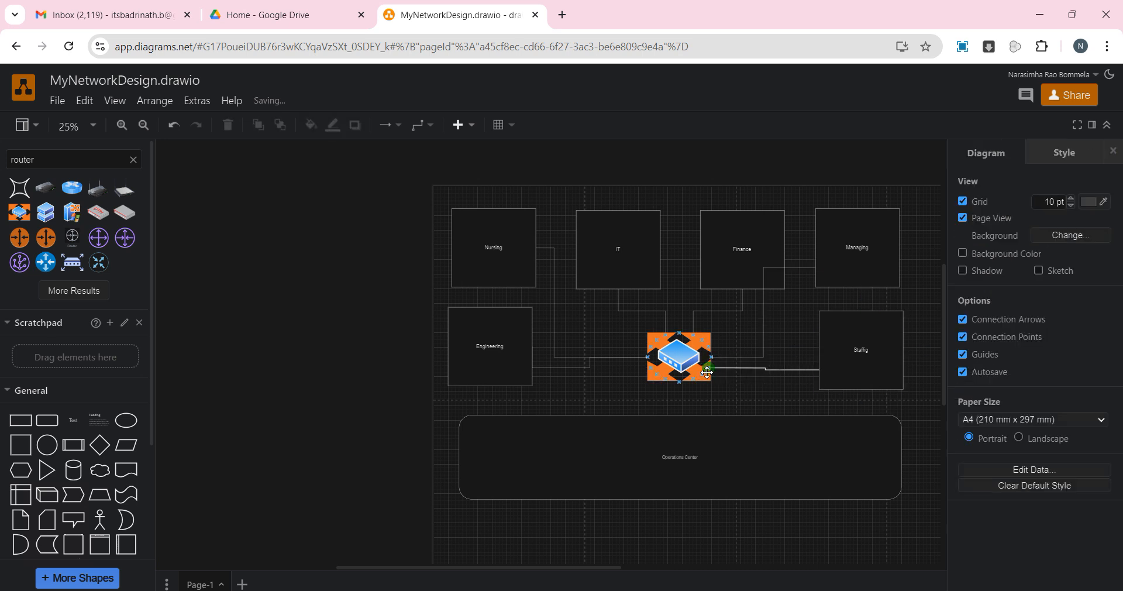
{"action": "left_click", "coordinate": [921, 394]}
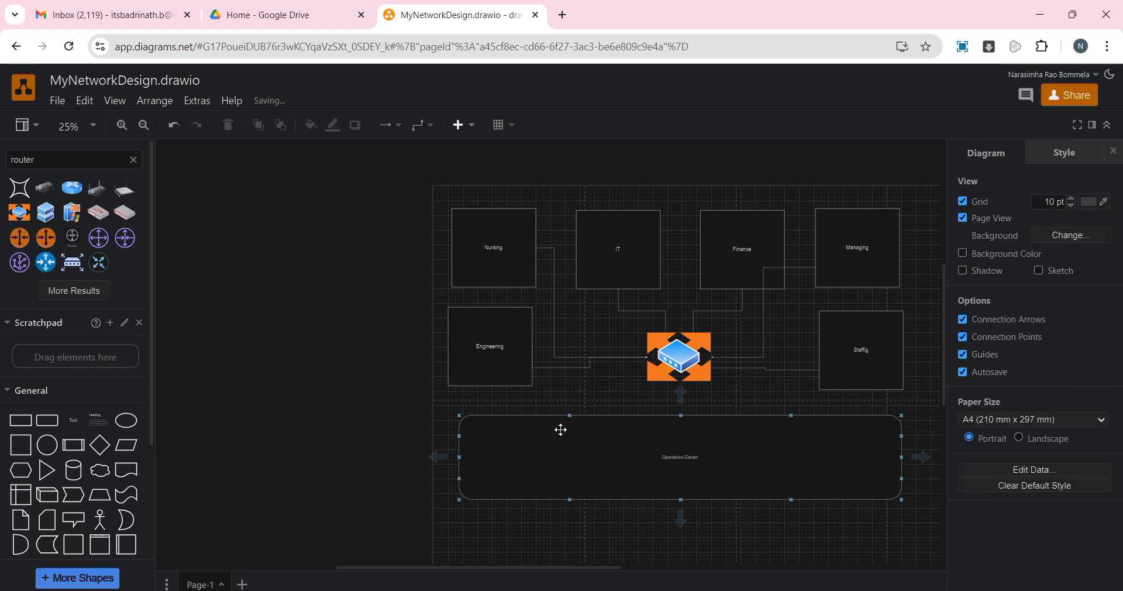
{"action": "left_click_drag", "start_coordinate": [678, 396], "coordinate": [680, 415]}
{"action": "left_click", "coordinate": [294, 321]}
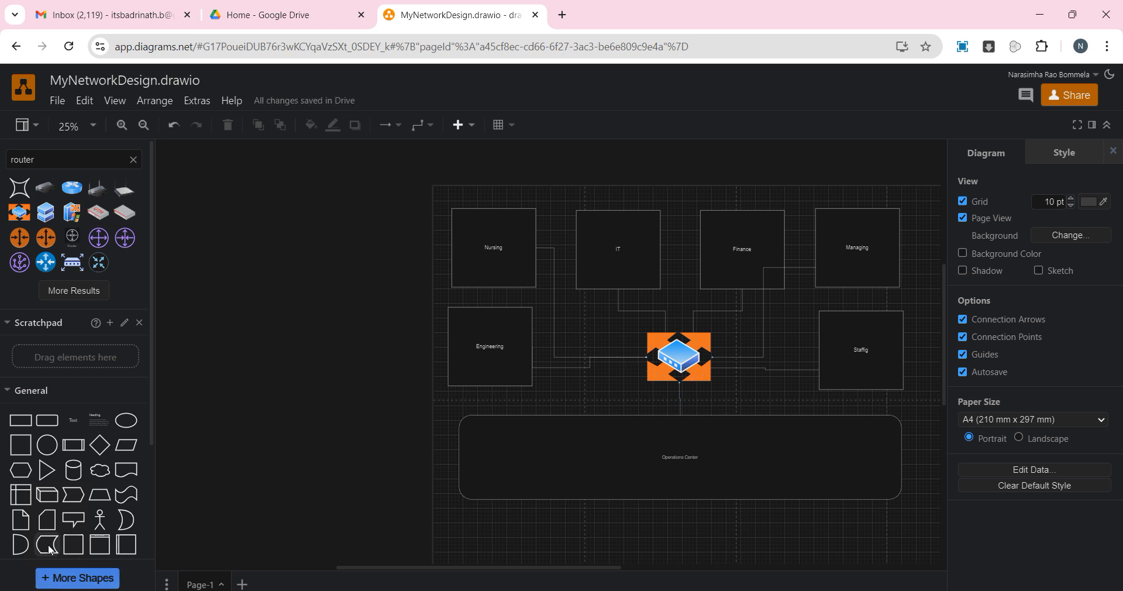
Step: Straighten the Engineering connector into the router and reroute the Managing connector clear of the Finance box
{"action": "left_click_drag", "start_coordinate": [534, 374], "coordinate": [649, 367]}
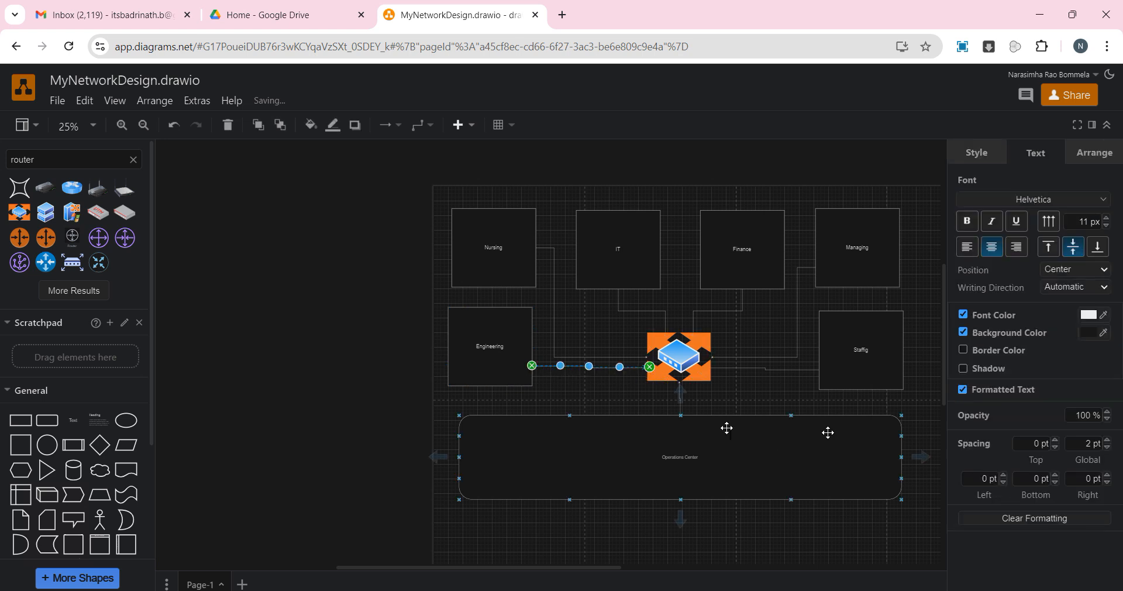
{"action": "left_click", "coordinate": [916, 414]}
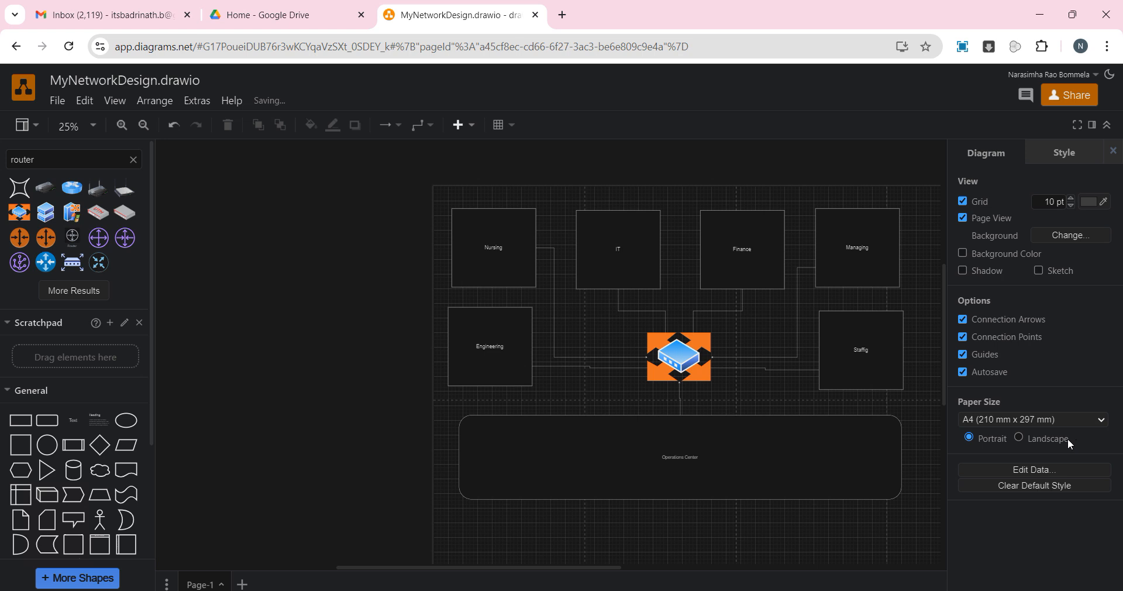
{"action": "left_click", "coordinate": [1071, 236]}
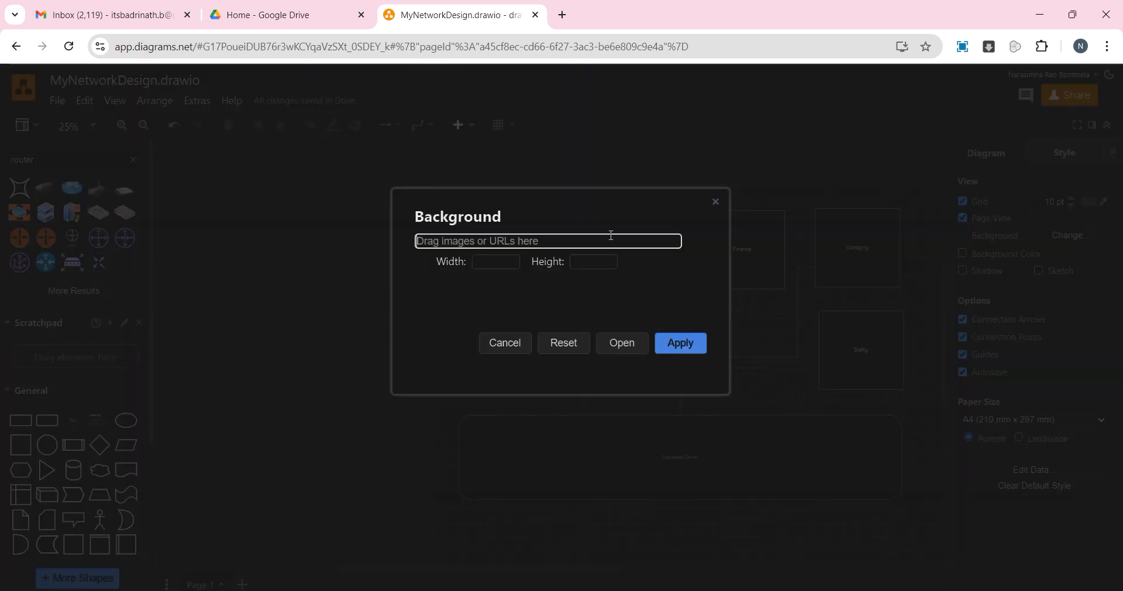
{"action": "key", "text": "Escape"}
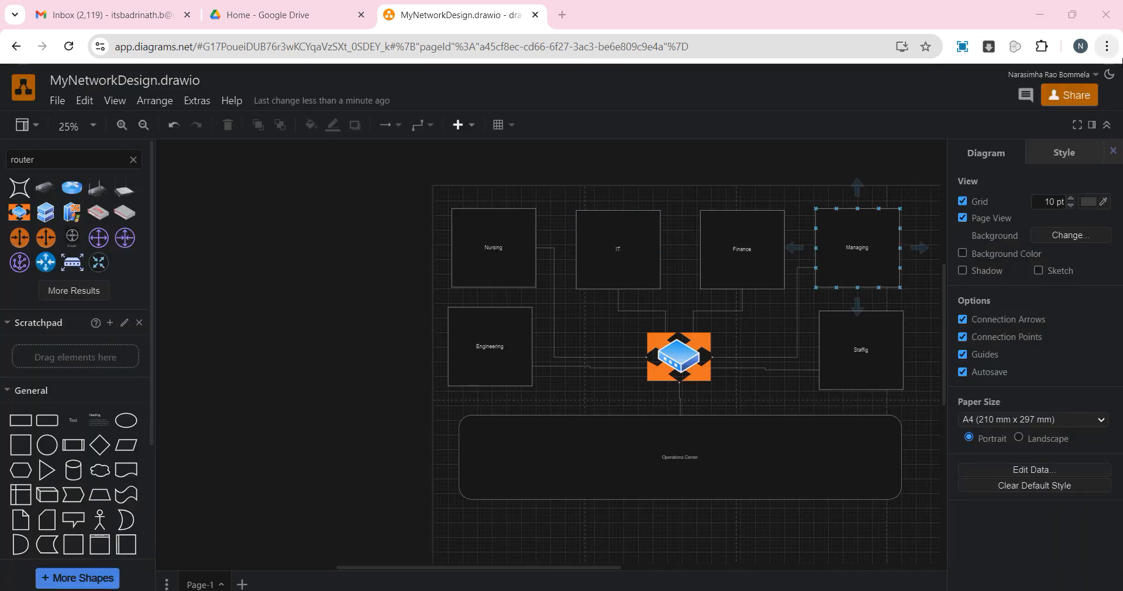
Step: Switch the editor's appearance from the dark theme to the light theme
{"action": "left_click", "coordinate": [1110, 75]}
{"action": "left_click", "coordinate": [580, 146]}
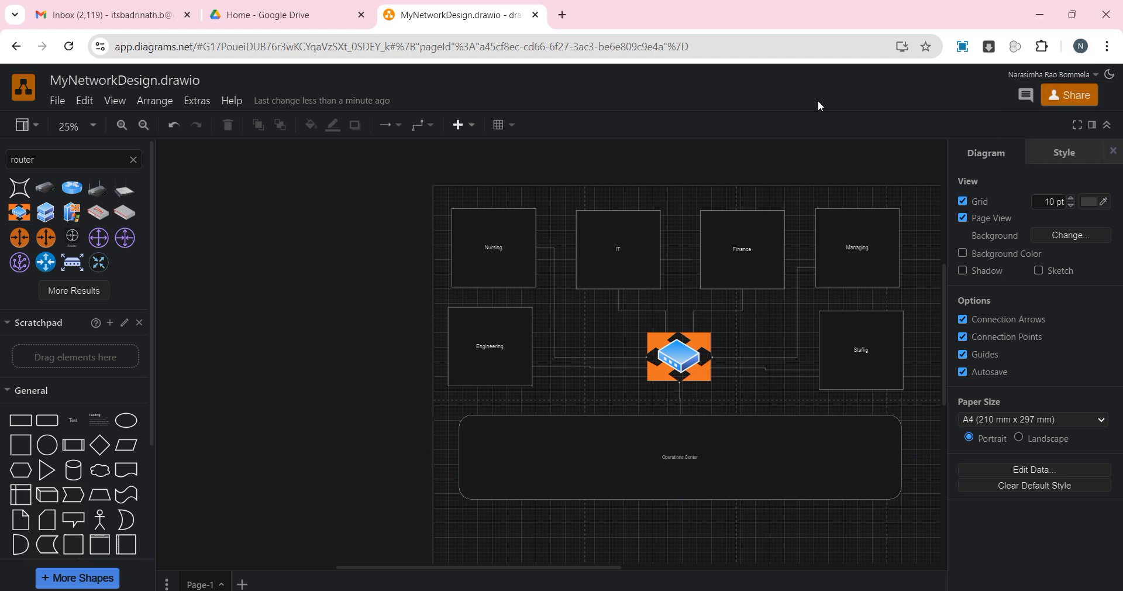
{"action": "left_click", "coordinate": [1110, 78]}
{"action": "left_click", "coordinate": [1039, 95]}
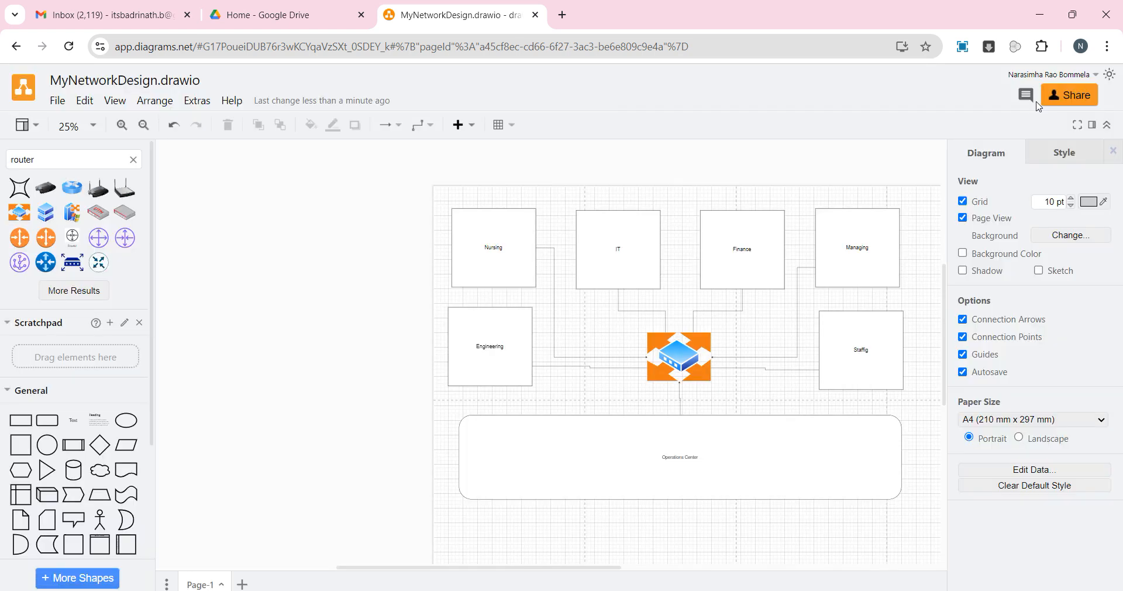
Step: Search the shape library for "firewall" and place the globe-with-brick-wall icon over the lower right corner of the router
{"action": "left_click_drag", "start_coordinate": [560, 571], "coordinate": [607, 577]}
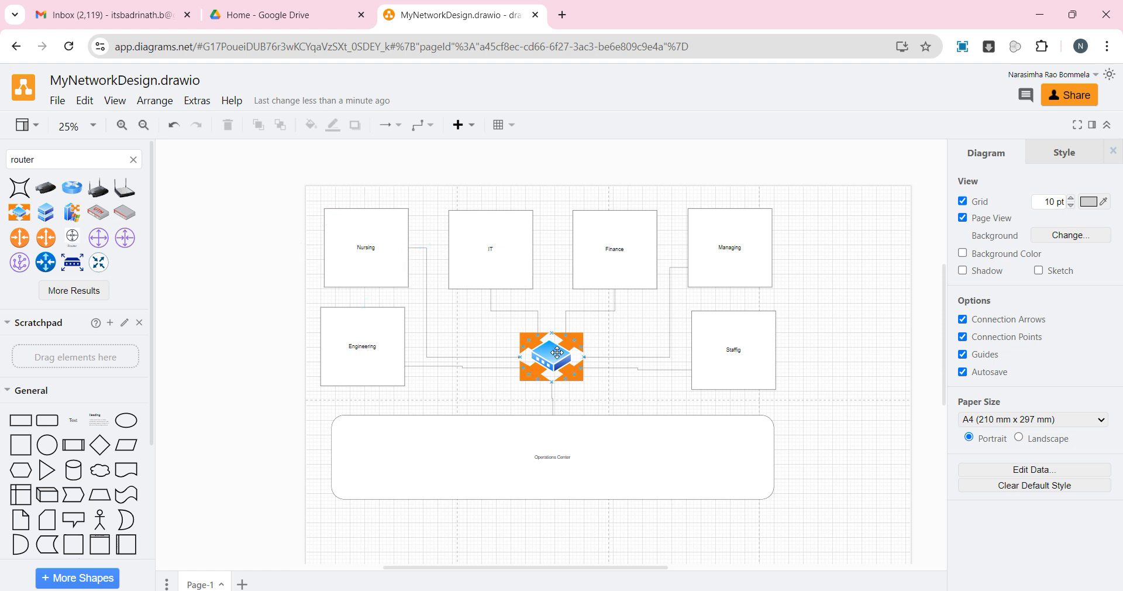
{"action": "left_click", "coordinate": [563, 449]}
{"action": "type", "text": "firewall"}
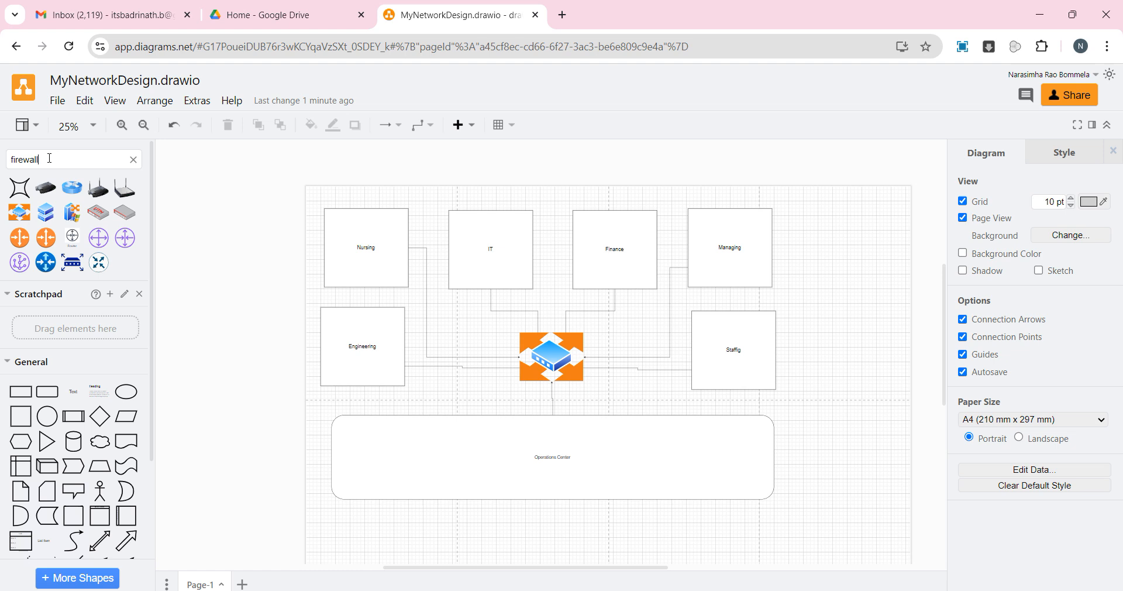
{"action": "key", "text": "Return"}
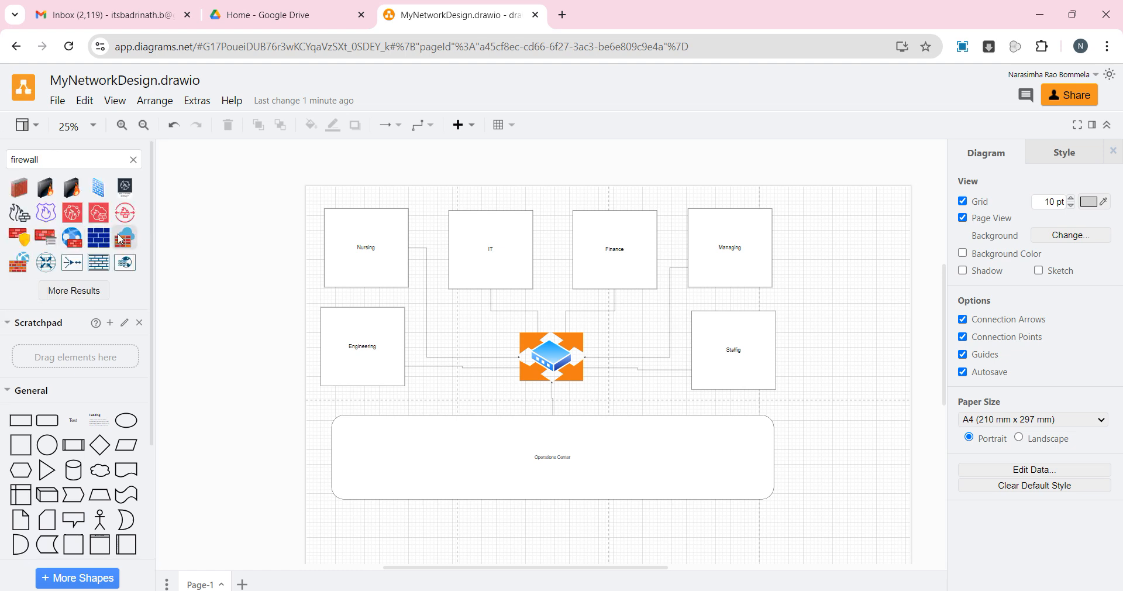
{"action": "left_click_drag", "start_coordinate": [73, 241], "coordinate": [522, 321]}
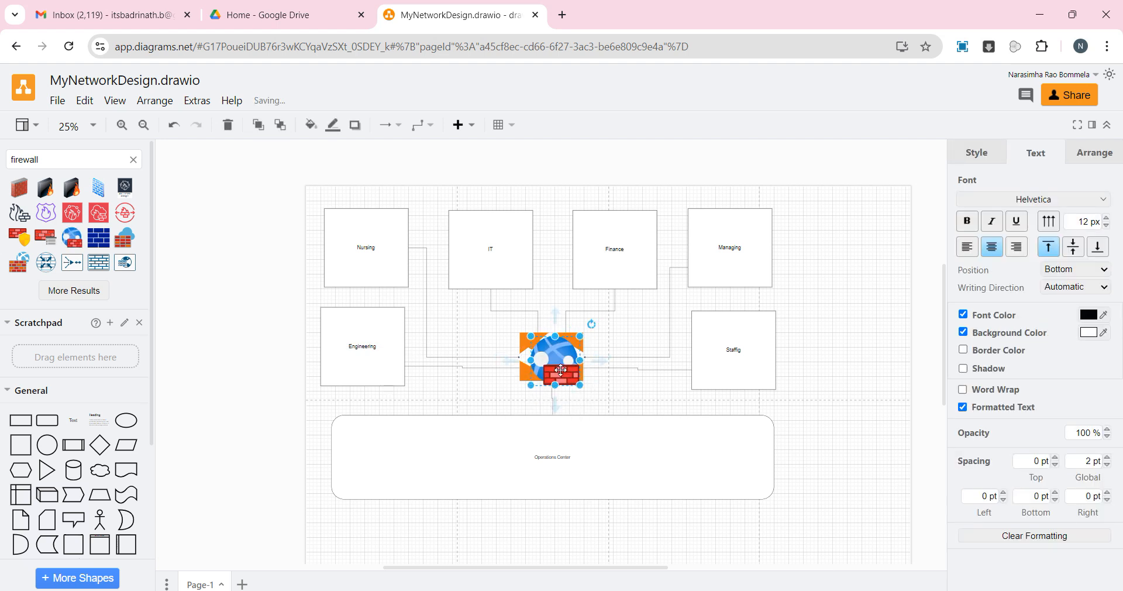
{"action": "left_click_drag", "start_coordinate": [567, 361], "coordinate": [587, 376]}
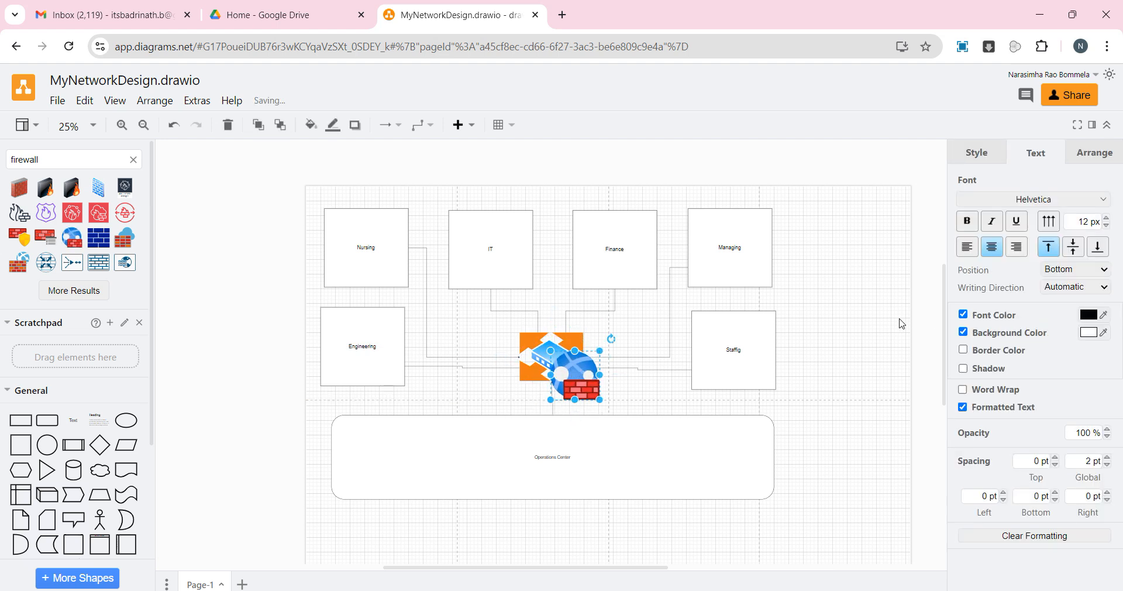
{"action": "left_click", "coordinate": [841, 368]}
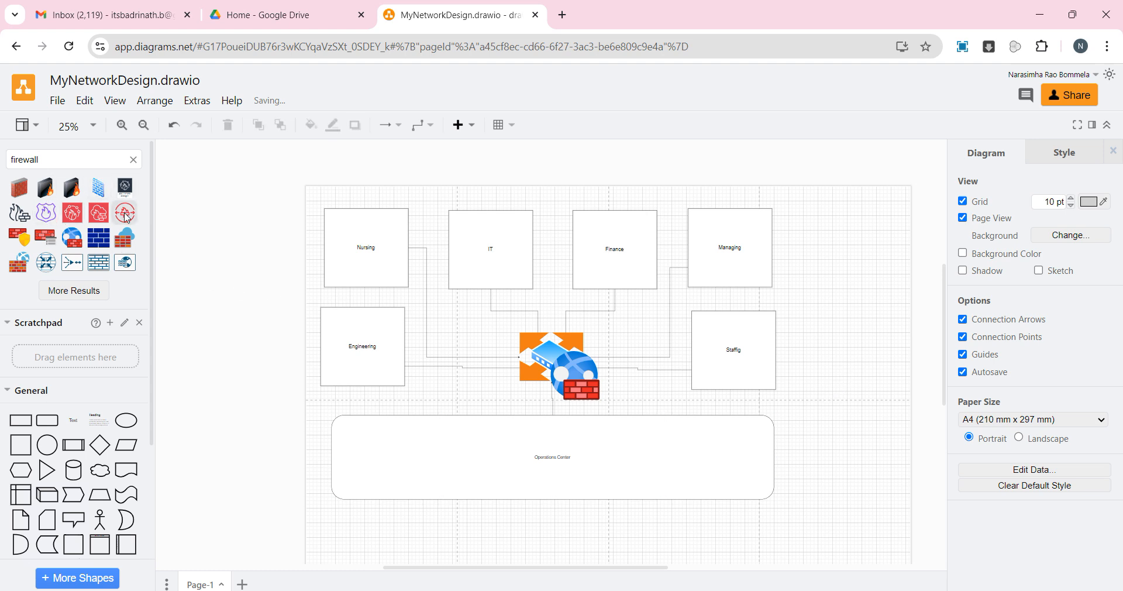
{"action": "mouse_move", "coordinate": [114, 249]}
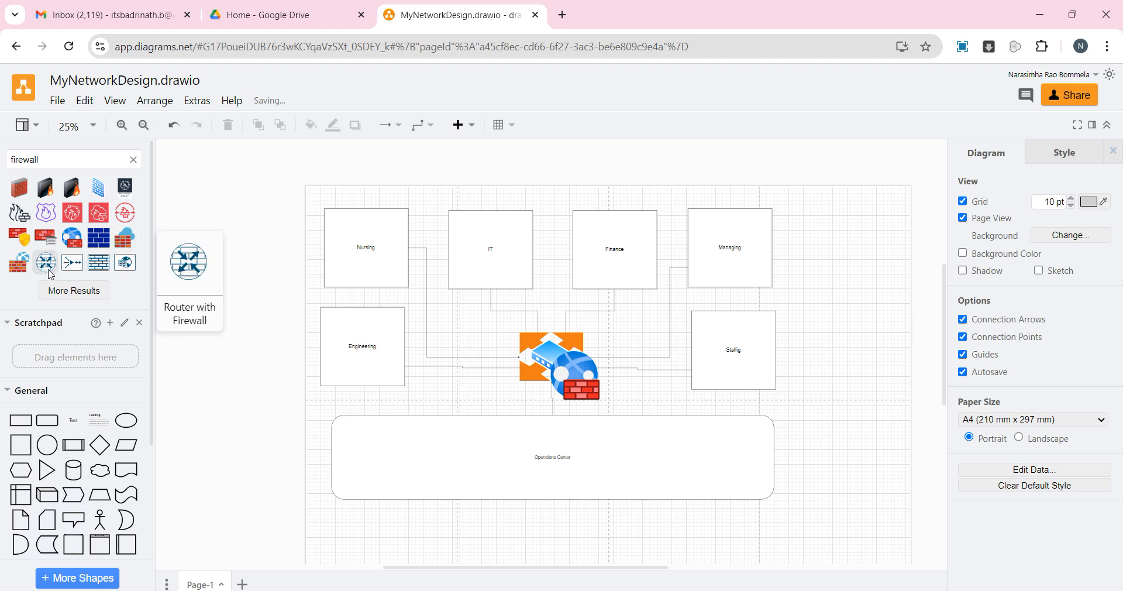
{"action": "mouse_move", "coordinate": [78, 193]}
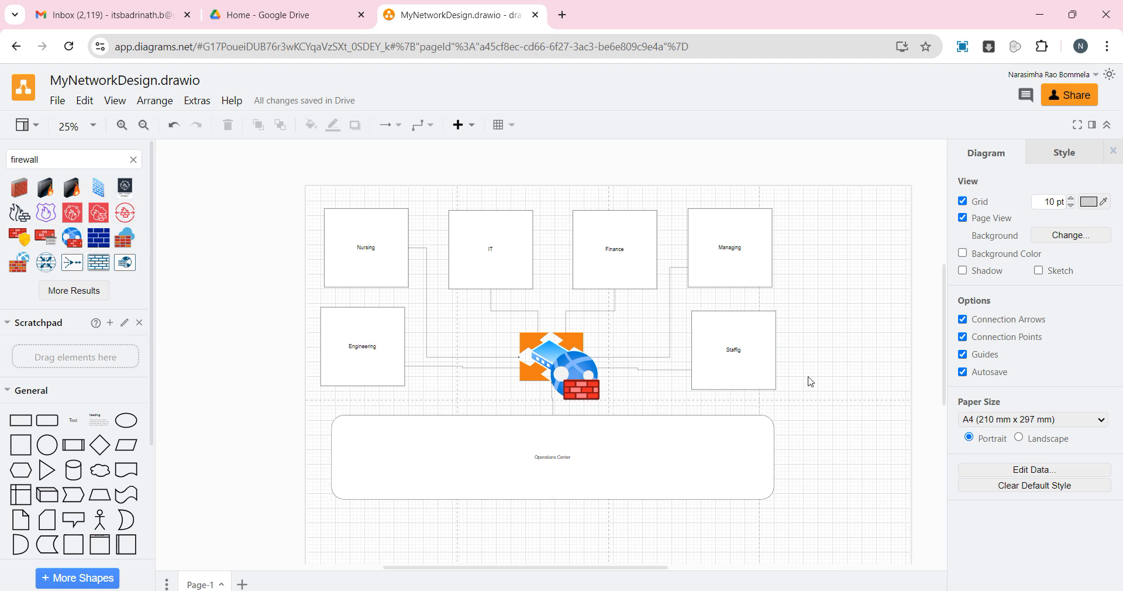
Step: Search the shape library for "switches" and place a switch icon in the lower right corner of the Nursing and IT boxes
{"action": "double_click", "coordinate": [48, 157]}
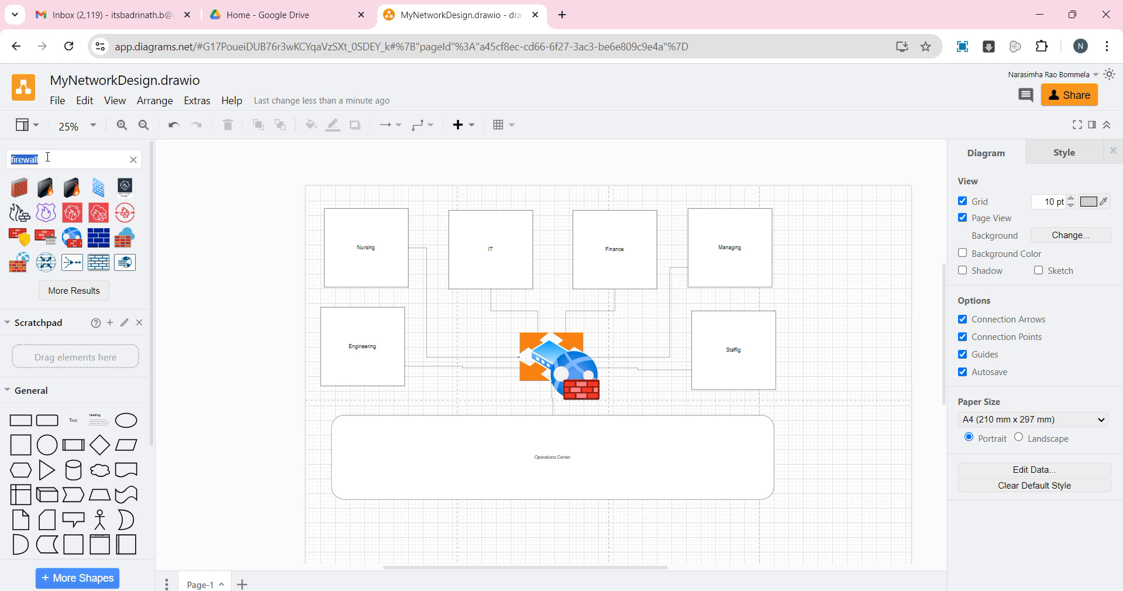
{"action": "type", "text": "switches"}
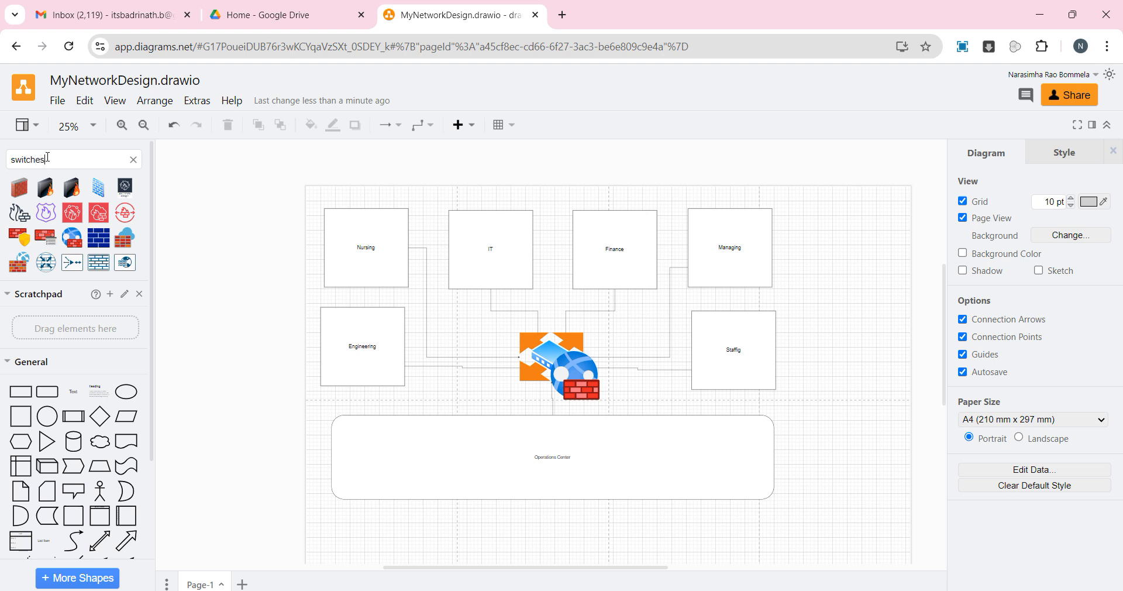
{"action": "key", "text": "Return"}
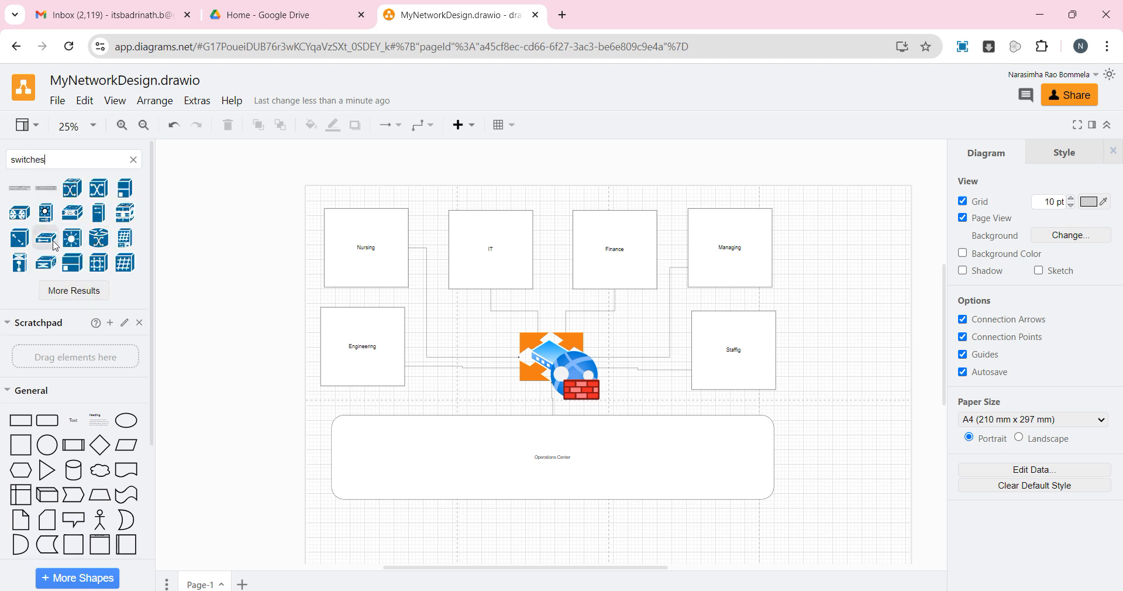
{"action": "left_click_drag", "start_coordinate": [72, 188], "coordinate": [388, 267]}
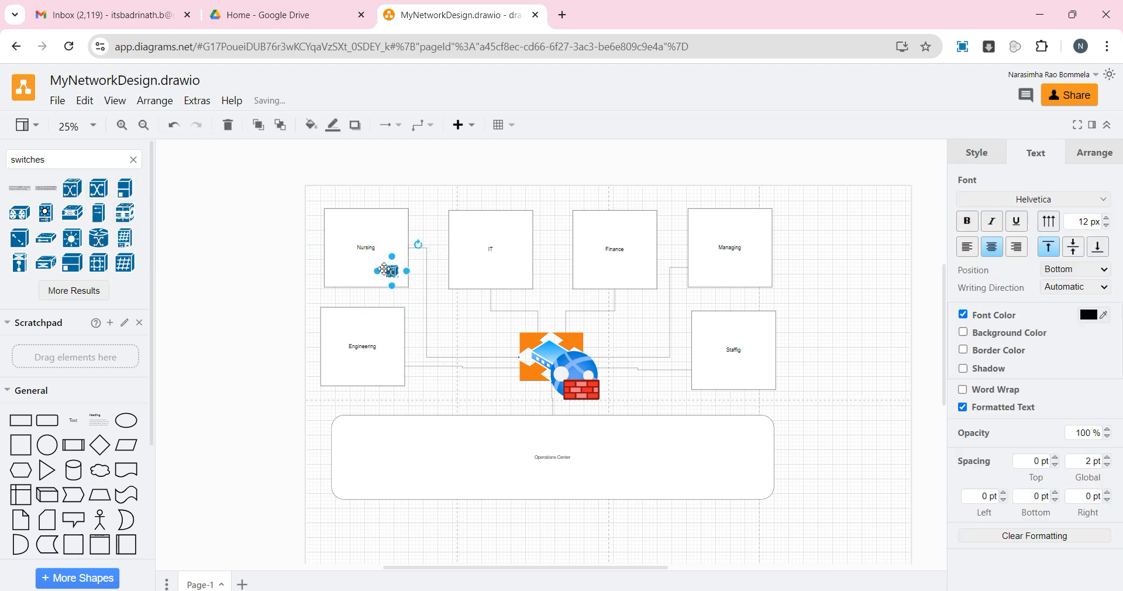
{"action": "left_click_drag", "start_coordinate": [72, 188], "coordinate": [514, 272]}
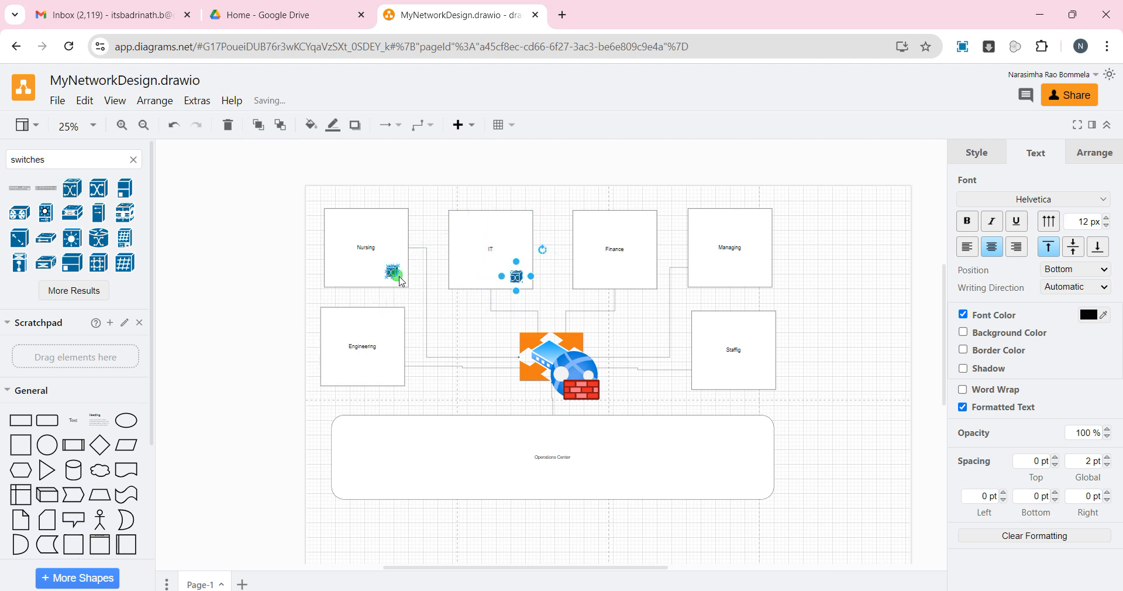
Step: Place a switch icon in the Finance, Managing, Engineering and Staffig boxes, and a cylindrical switch icon in the upper left corner of Operations Center
{"action": "left_click_drag", "start_coordinate": [99, 190], "coordinate": [644, 278]}
{"action": "left_click_drag", "start_coordinate": [99, 189], "coordinate": [755, 275]}
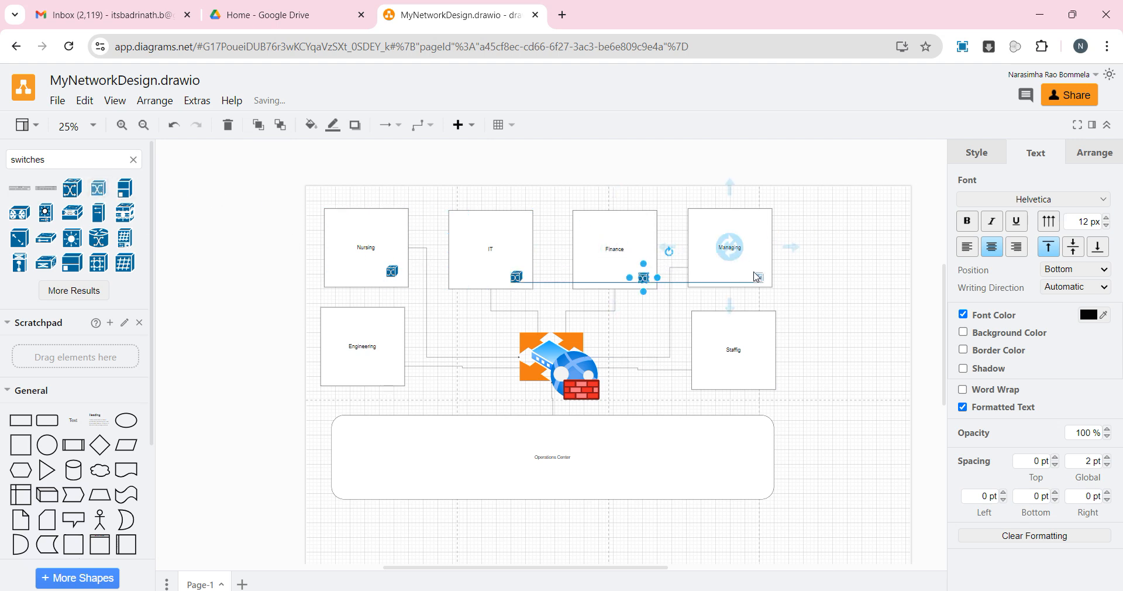
{"action": "left_click_drag", "start_coordinate": [102, 193], "coordinate": [391, 378]}
{"action": "left_click_drag", "start_coordinate": [99, 188], "coordinate": [707, 372]}
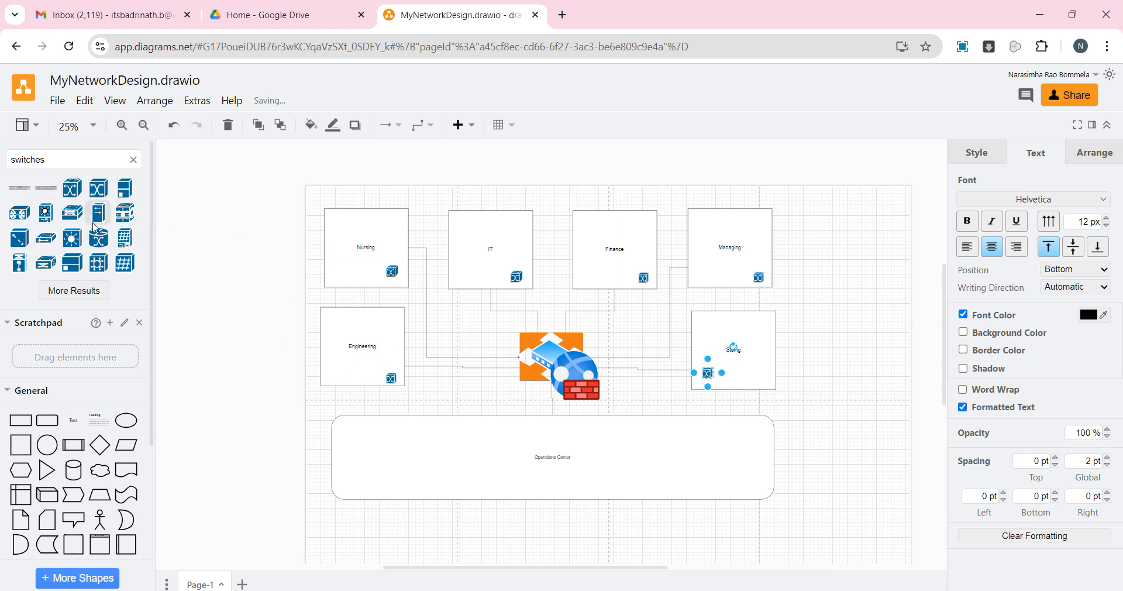
{"action": "left_click_drag", "start_coordinate": [99, 238], "coordinate": [346, 430]}
{"action": "left_click", "coordinate": [237, 410]}
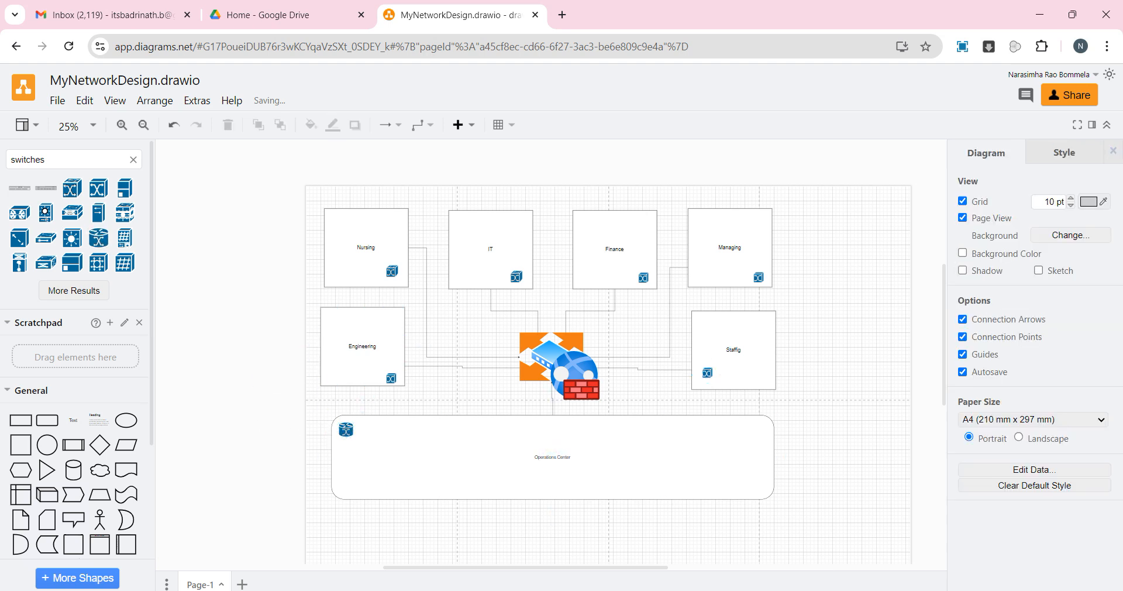
Step: Search the shape library for "printer" and place a printer icon in the Nursing, Managing, Staffig and Operations Center boxes
{"action": "double_click", "coordinate": [76, 168]}
{"action": "type", "text": "printer"}
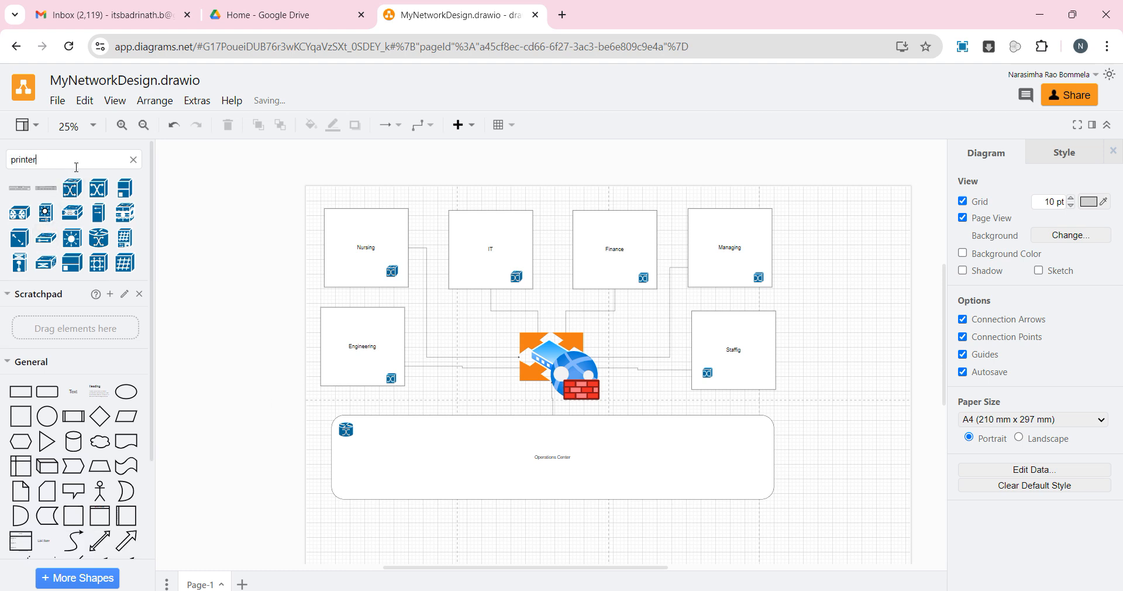
{"action": "key", "text": "Return"}
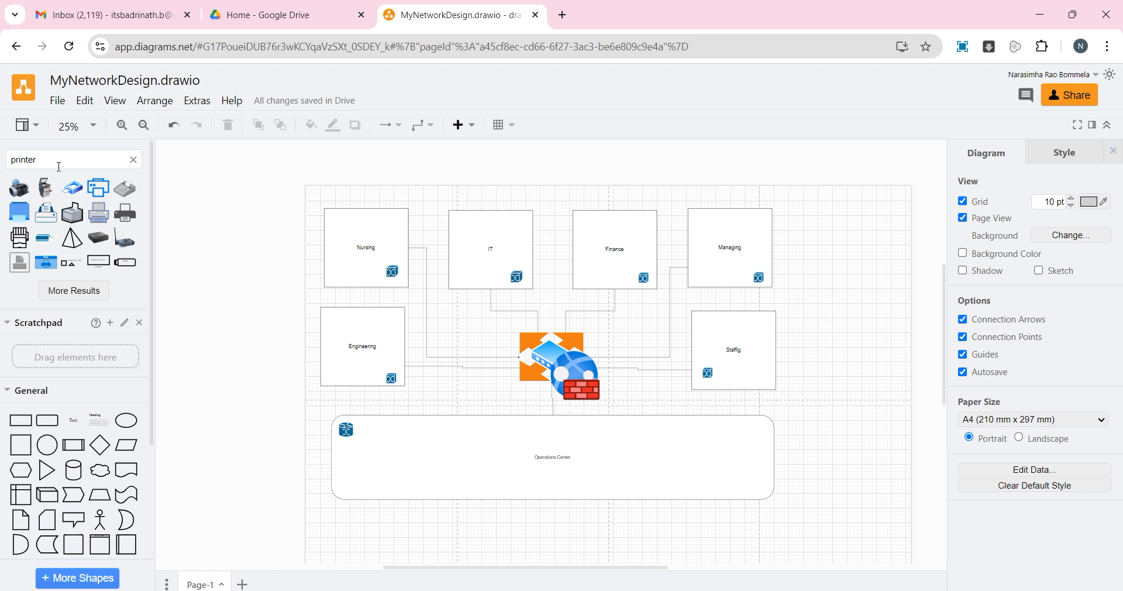
{"action": "left_click_drag", "start_coordinate": [46, 212], "coordinate": [389, 225]}
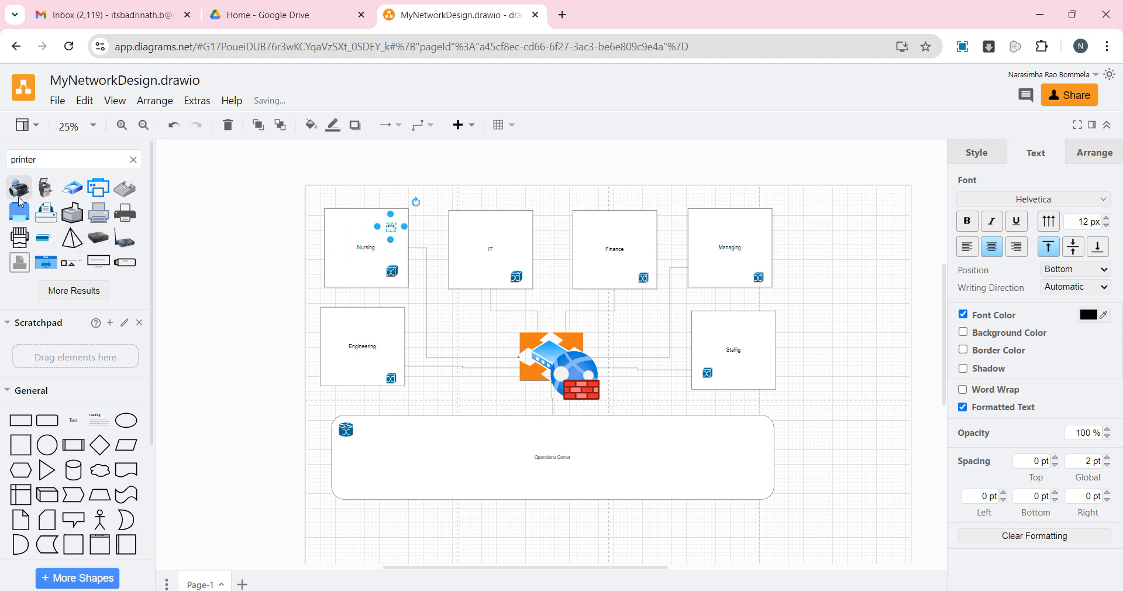
{"action": "left_click_drag", "start_coordinate": [73, 214], "coordinate": [756, 221]}
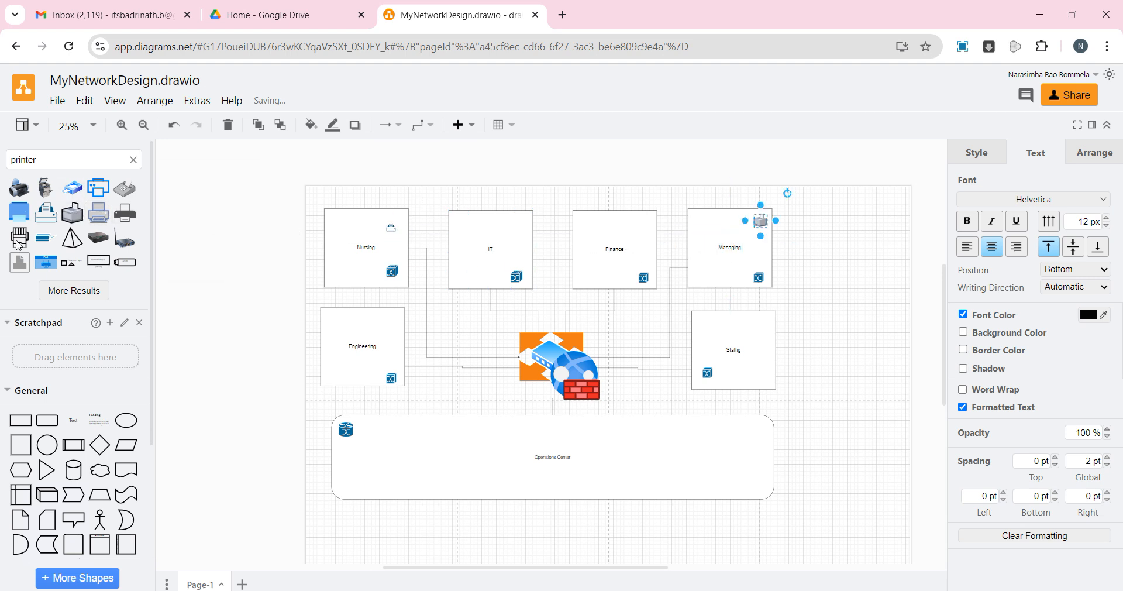
{"action": "left_click_drag", "start_coordinate": [120, 252], "coordinate": [761, 317]}
{"action": "left_click", "coordinate": [882, 370]}
{"action": "left_click_drag", "start_coordinate": [45, 216], "coordinate": [758, 493]}
{"action": "left_click", "coordinate": [896, 379]}
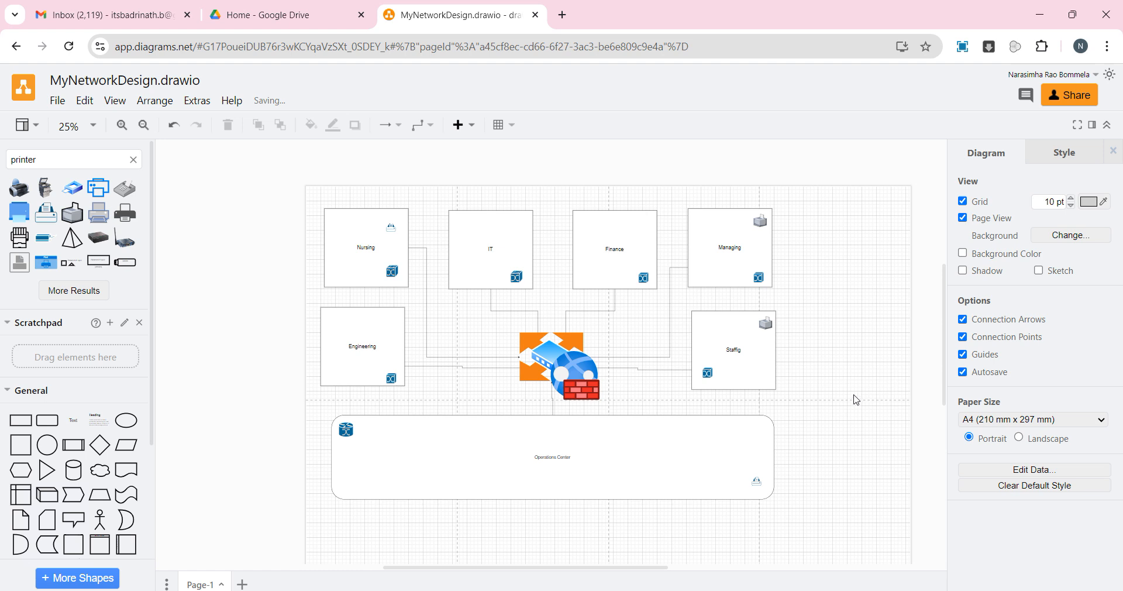
Step: Search the shape library for "servers" and place three stacked-server icons in a row in the lower left of the Operations Center box
{"action": "double_click", "coordinate": [77, 160]}
{"action": "type", "text": "ser"}
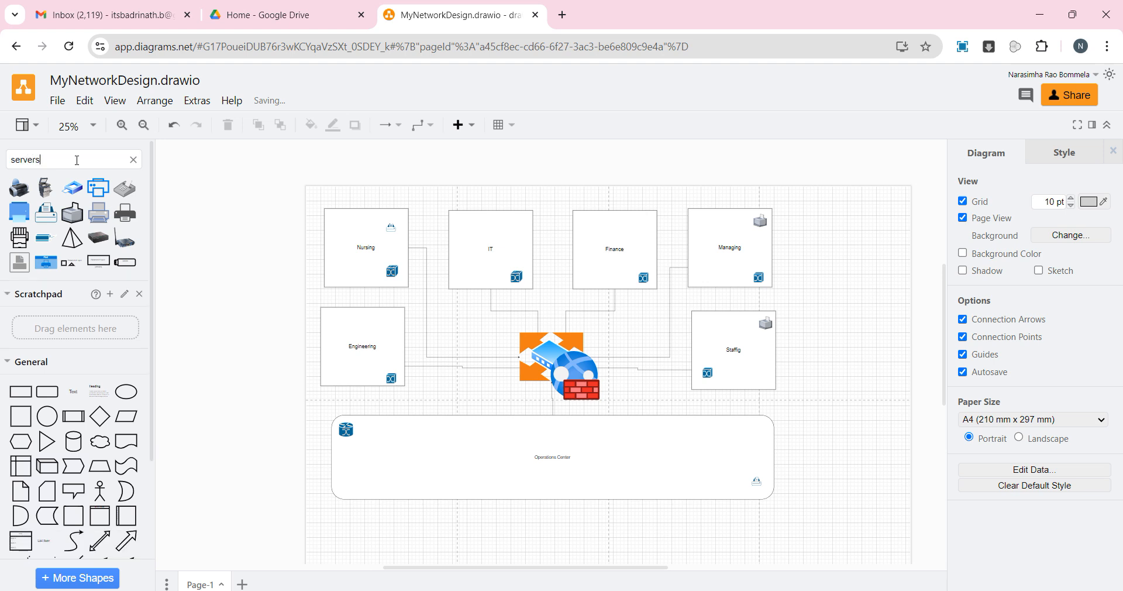
{"action": "type", "text": "vers"}
{"action": "key", "text": "Return"}
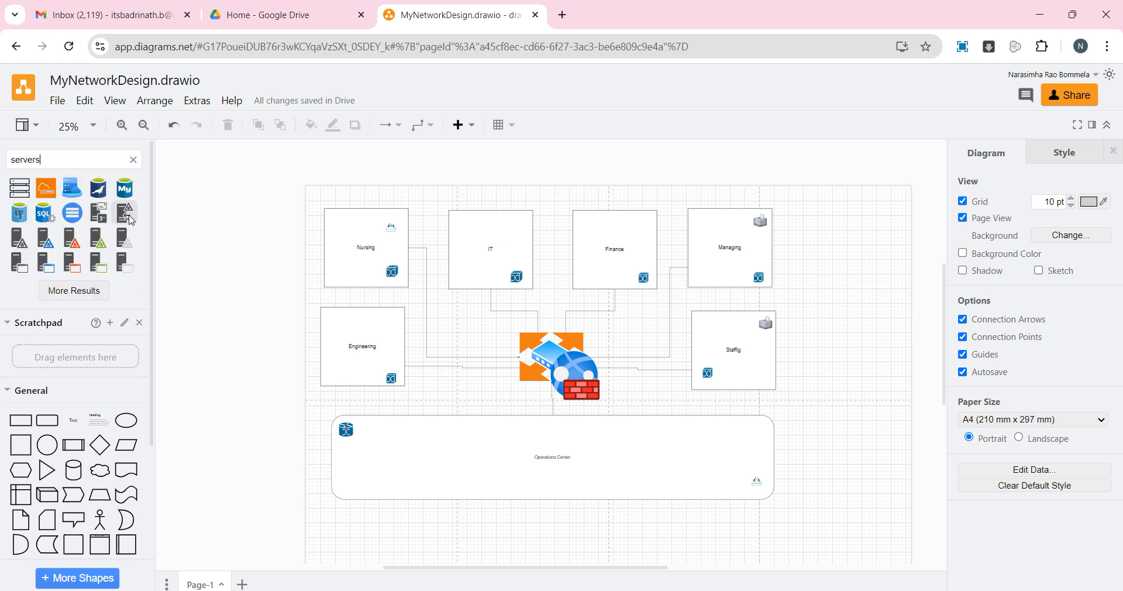
{"action": "left_click_drag", "start_coordinate": [19, 188], "coordinate": [382, 473]}
{"action": "left_click_drag", "start_coordinate": [111, 210], "coordinate": [410, 474]}
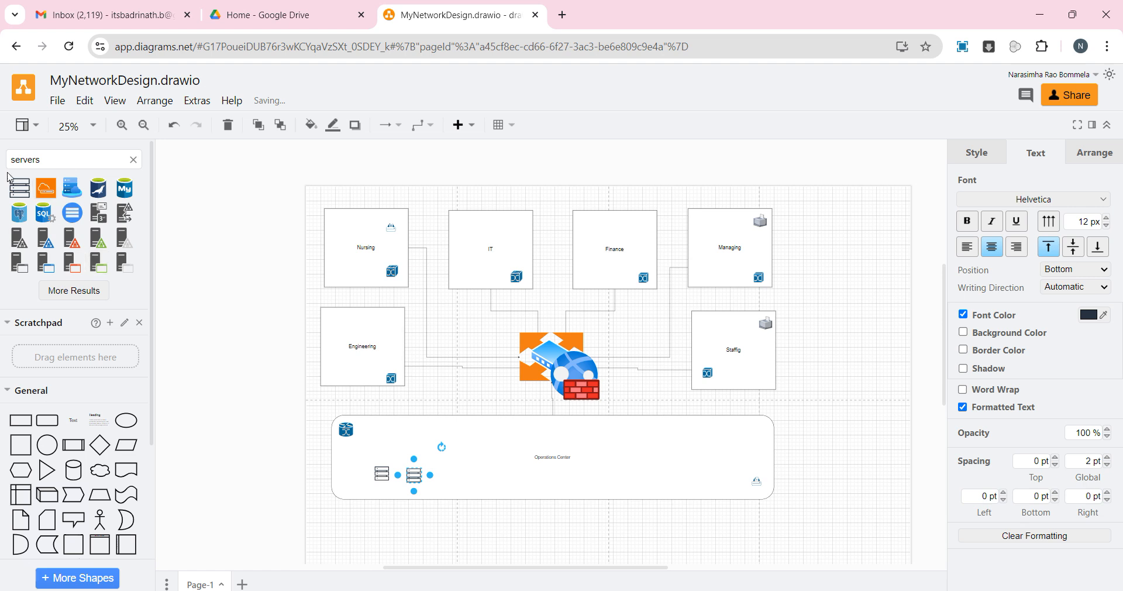
{"action": "left_click_drag", "start_coordinate": [15, 189], "coordinate": [444, 469]}
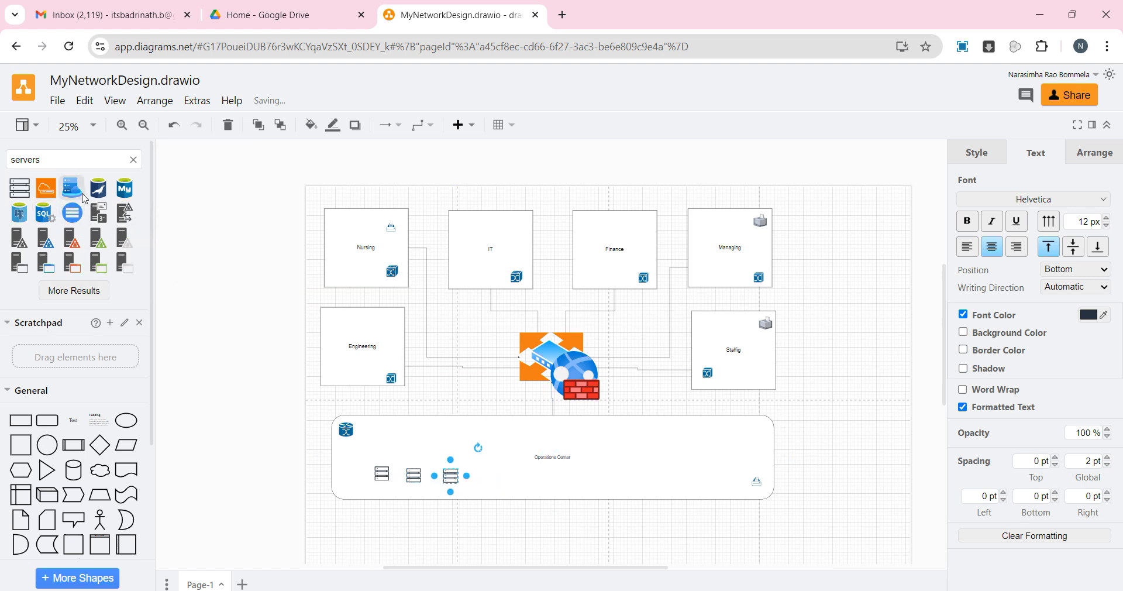
Step: Place the orange cloud icon and the blue server icon in the Operations Center box, to the right of the three stacked servers
{"action": "left_click_drag", "start_coordinate": [45, 188], "coordinate": [513, 480]}
{"action": "left_click_drag", "start_coordinate": [72, 188], "coordinate": [538, 485]}
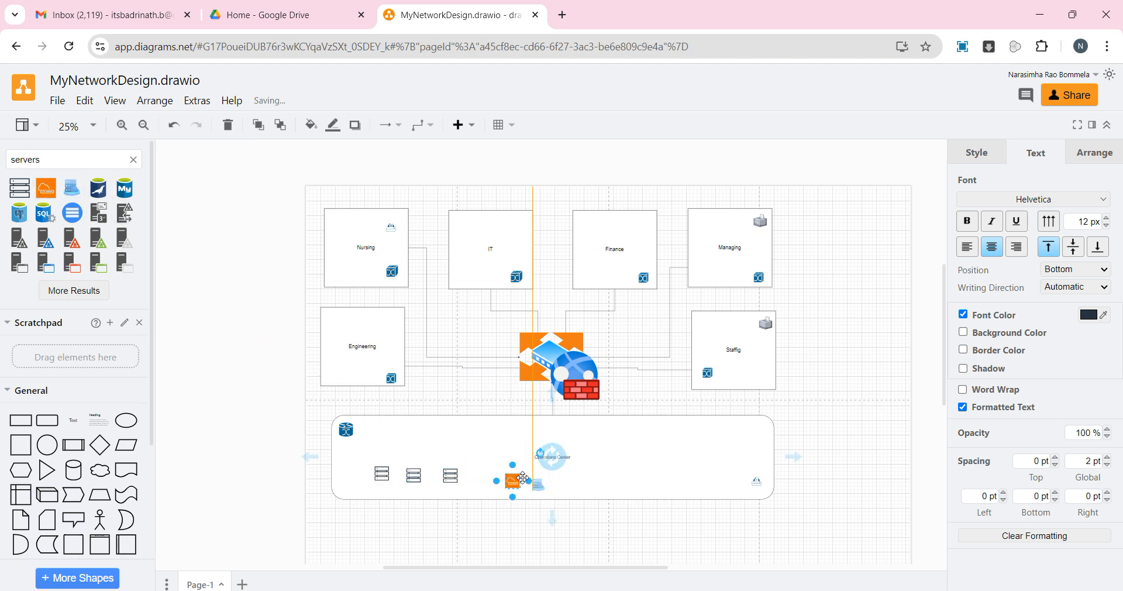
{"action": "left_click", "coordinate": [222, 288]}
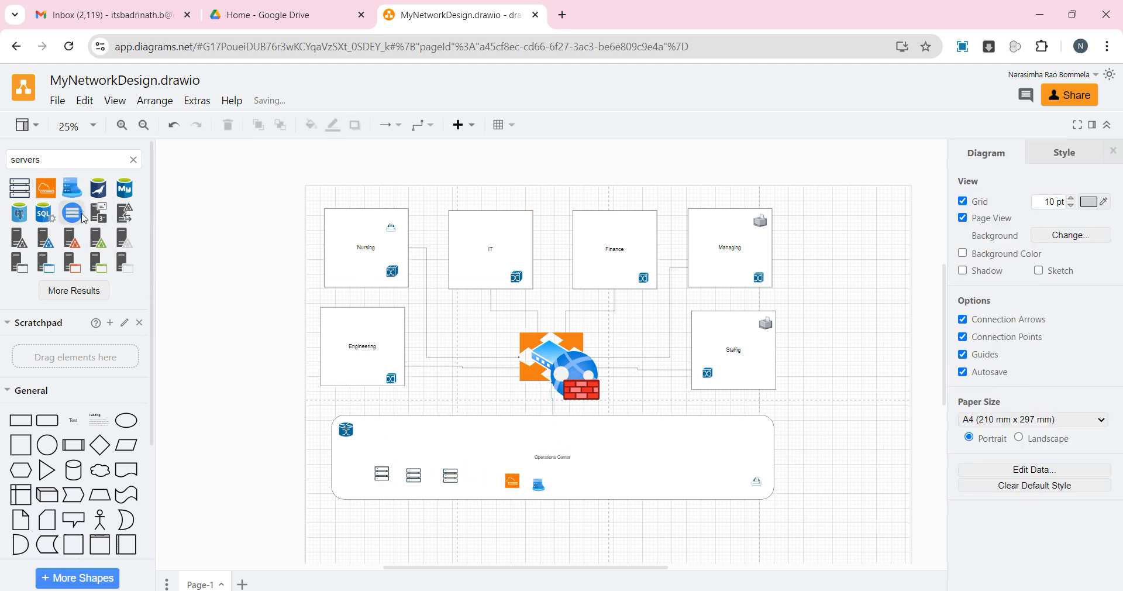
Step: Add a small Application Server icon over the router and a larger one in the Operations Center box beside the blue server icon
{"action": "left_click", "coordinate": [25, 267]}
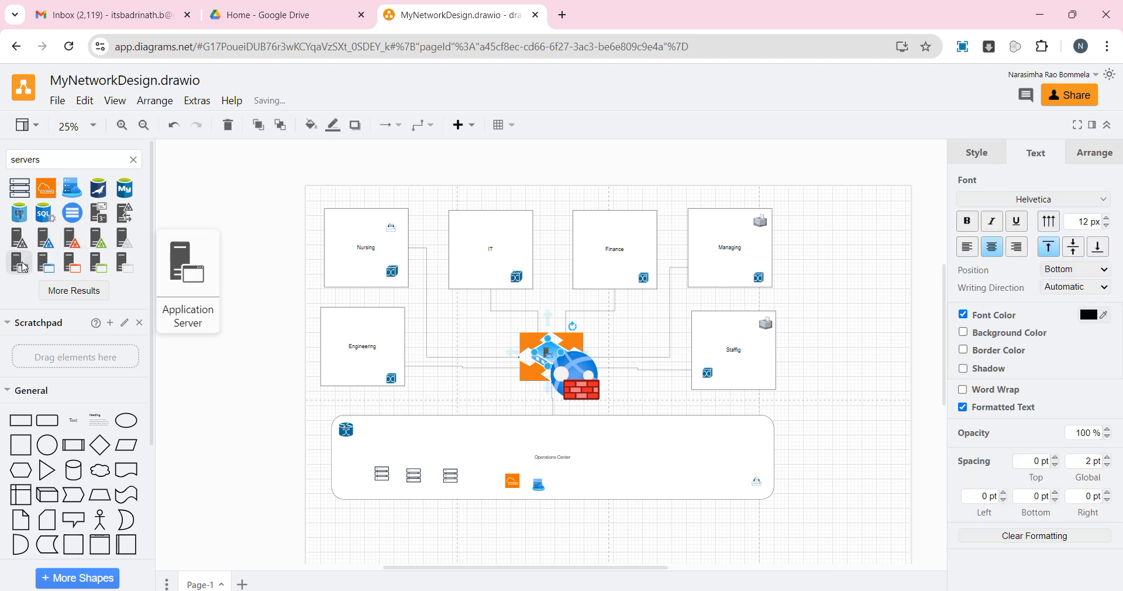
{"action": "left_click_drag", "start_coordinate": [24, 267], "coordinate": [619, 477]}
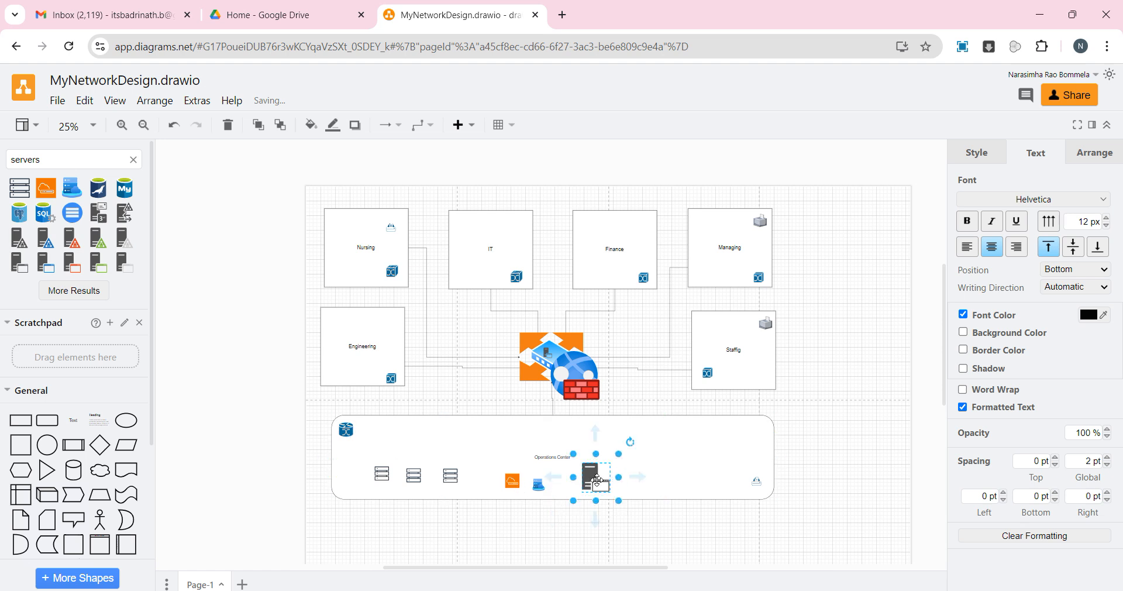
{"action": "left_click", "coordinate": [835, 475]}
{"action": "left_click", "coordinate": [591, 487]}
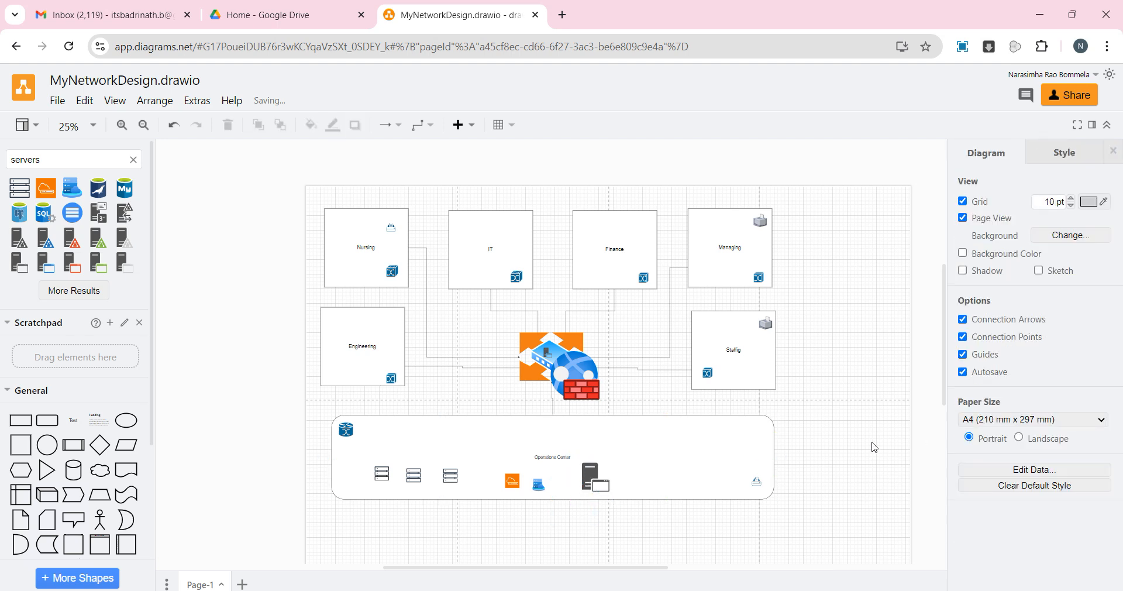
Step: Paste two more copies of the large Application Server icon and spread them beside the existing one in the Operations Center box
{"action": "key", "text": "ctrl+v"}
{"action": "key", "text": "ctrl+v"}
{"action": "key", "text": "ctrl+v"}
{"action": "left_click_drag", "start_coordinate": [605, 487], "coordinate": [674, 471]}
{"action": "left_click_drag", "start_coordinate": [600, 482], "coordinate": [629, 460]}
{"action": "left_click", "coordinate": [808, 464]}
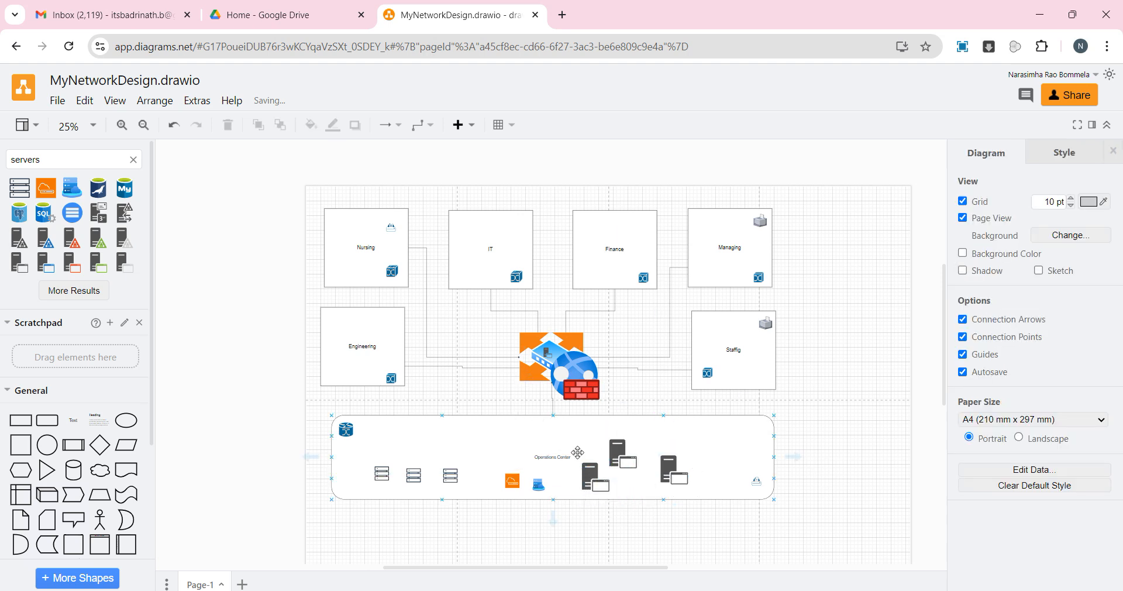
{"action": "left_click", "coordinate": [723, 457]}
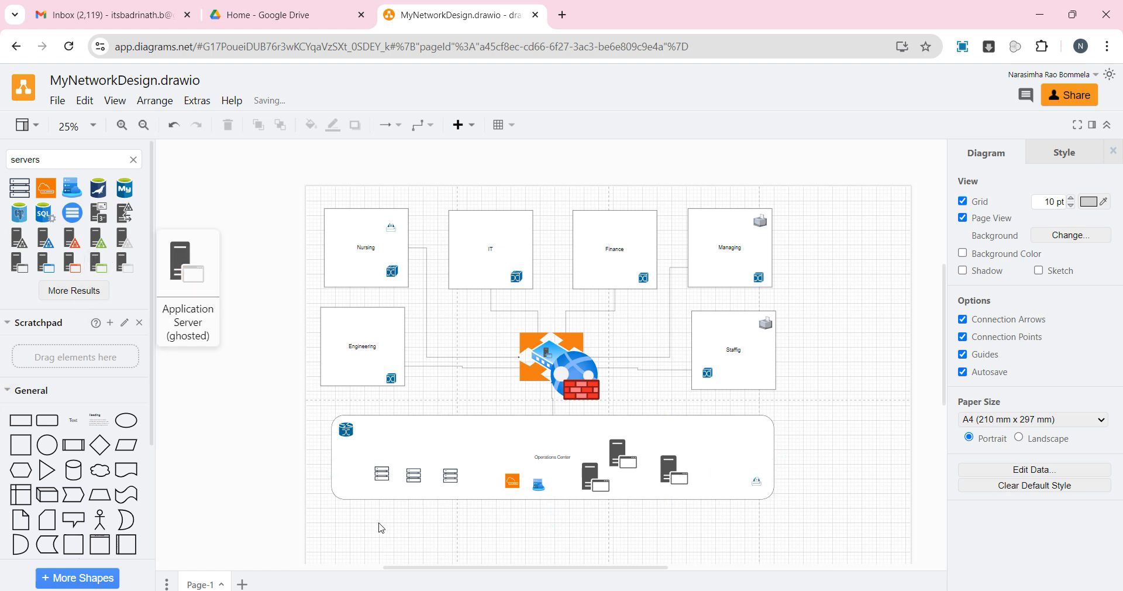
Step: Connect the Operations Center switch icon to the first stacked server with an orthogonal link-style connector without an arrowhead
{"action": "left_click_drag", "start_coordinate": [345, 443], "coordinate": [374, 468]}
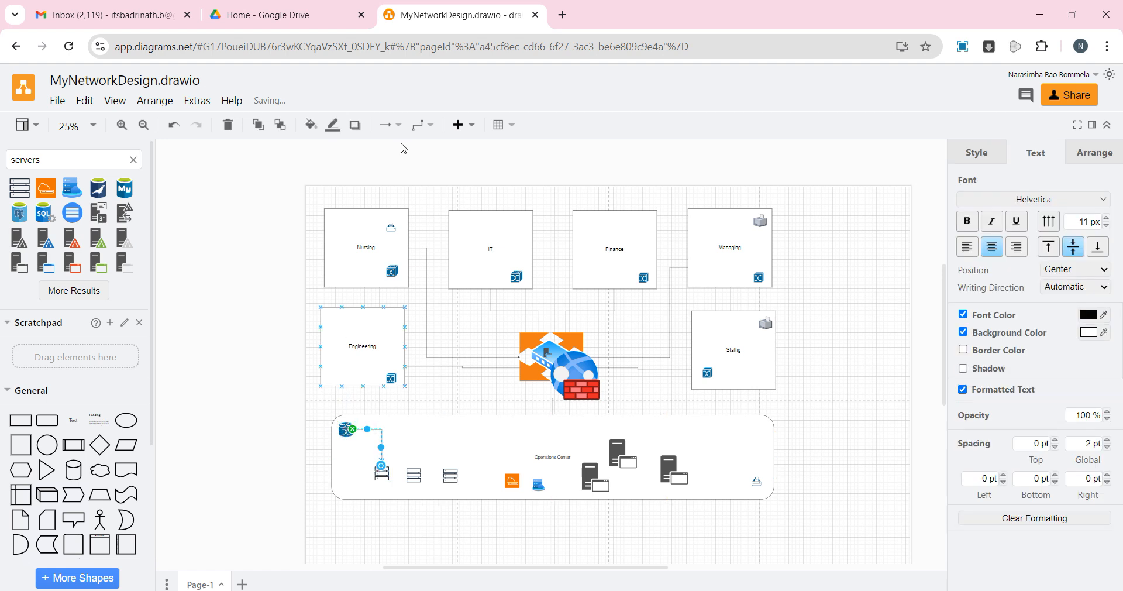
{"action": "left_click", "coordinate": [432, 132]}
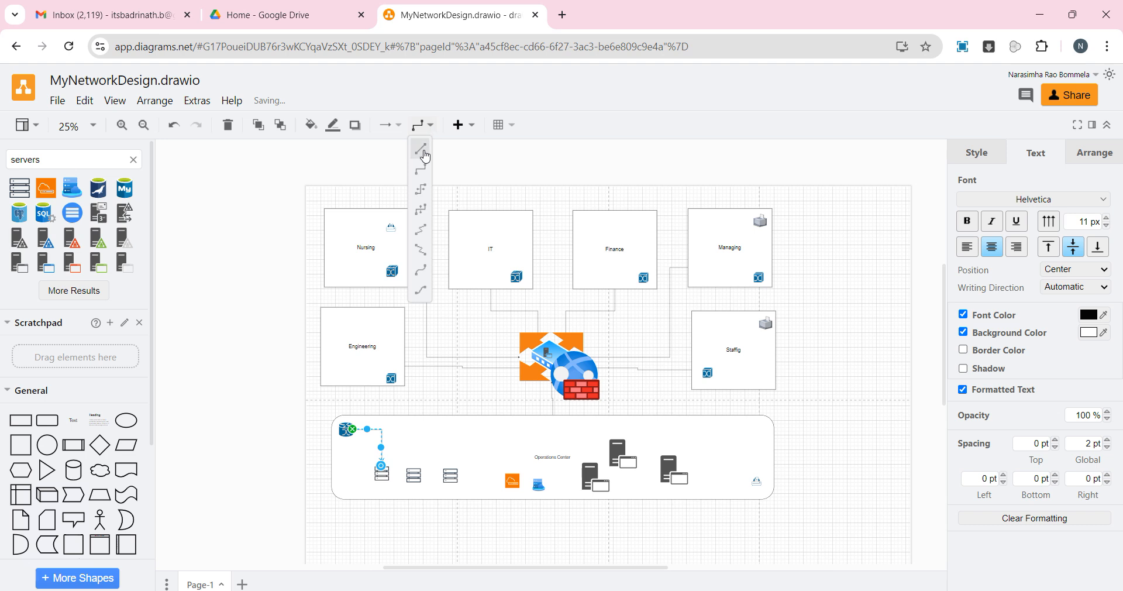
{"action": "left_click", "coordinate": [425, 157]}
{"action": "left_click", "coordinate": [429, 126]}
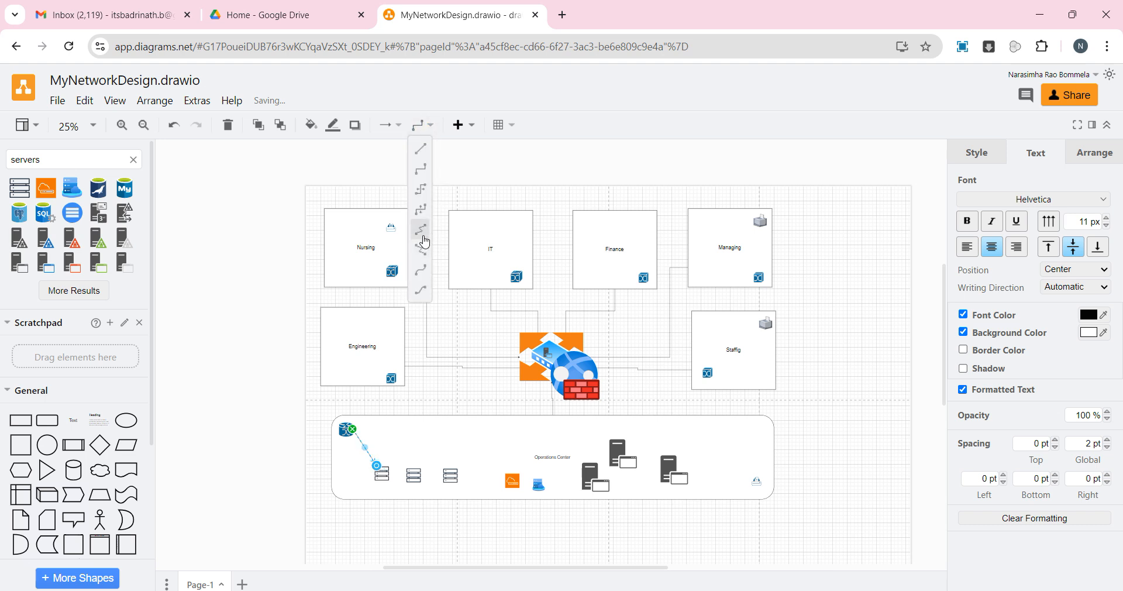
{"action": "left_click", "coordinate": [424, 174]}
{"action": "left_click", "coordinate": [391, 125]}
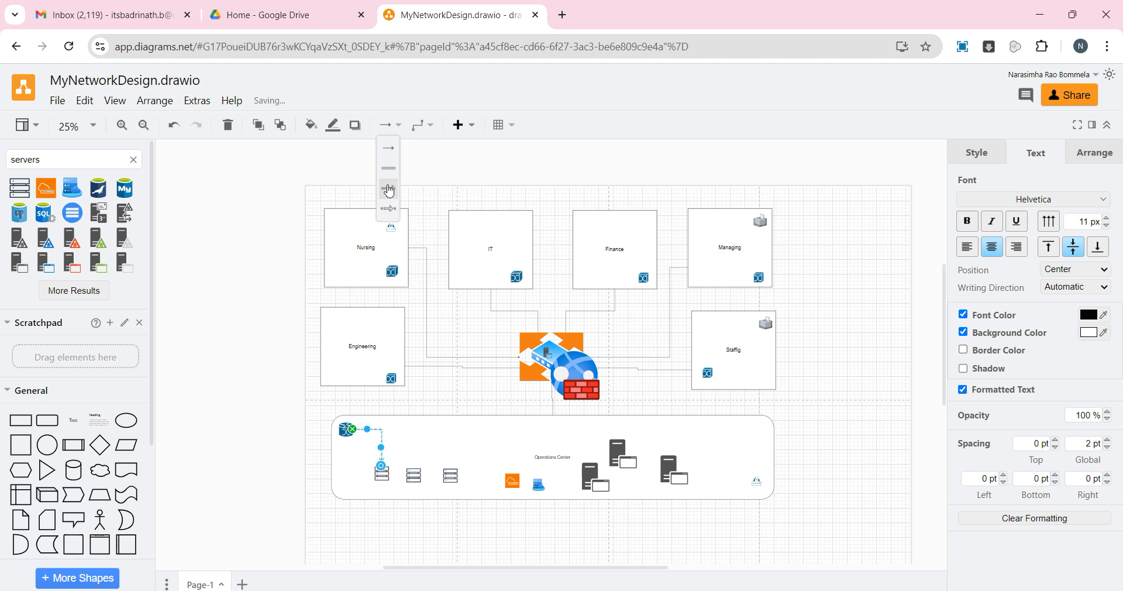
{"action": "left_click", "coordinate": [389, 168]}
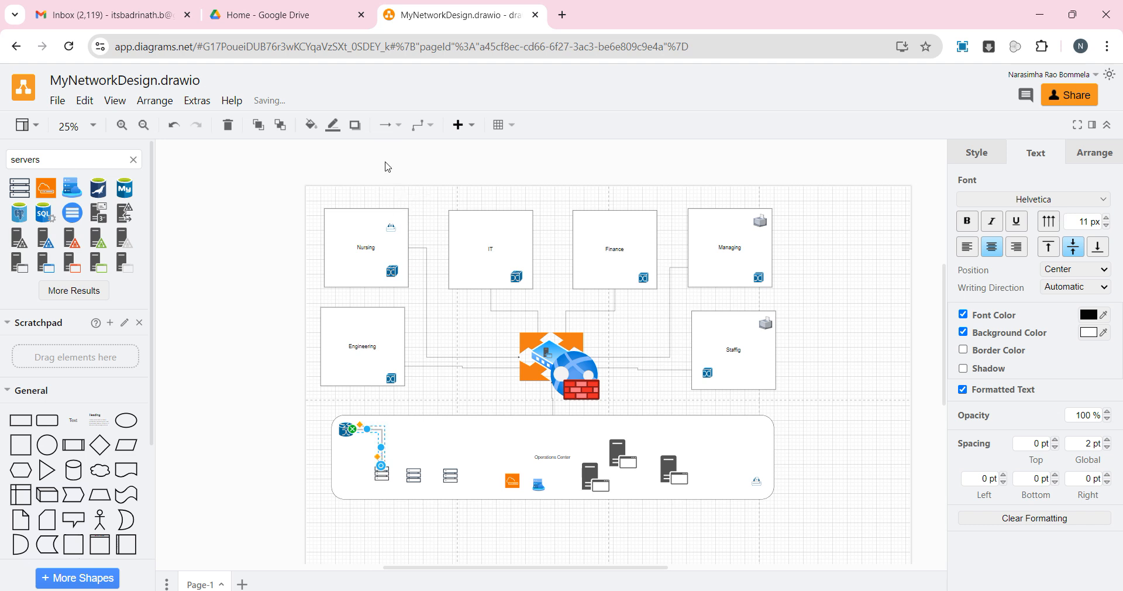
{"action": "left_click", "coordinate": [268, 313]}
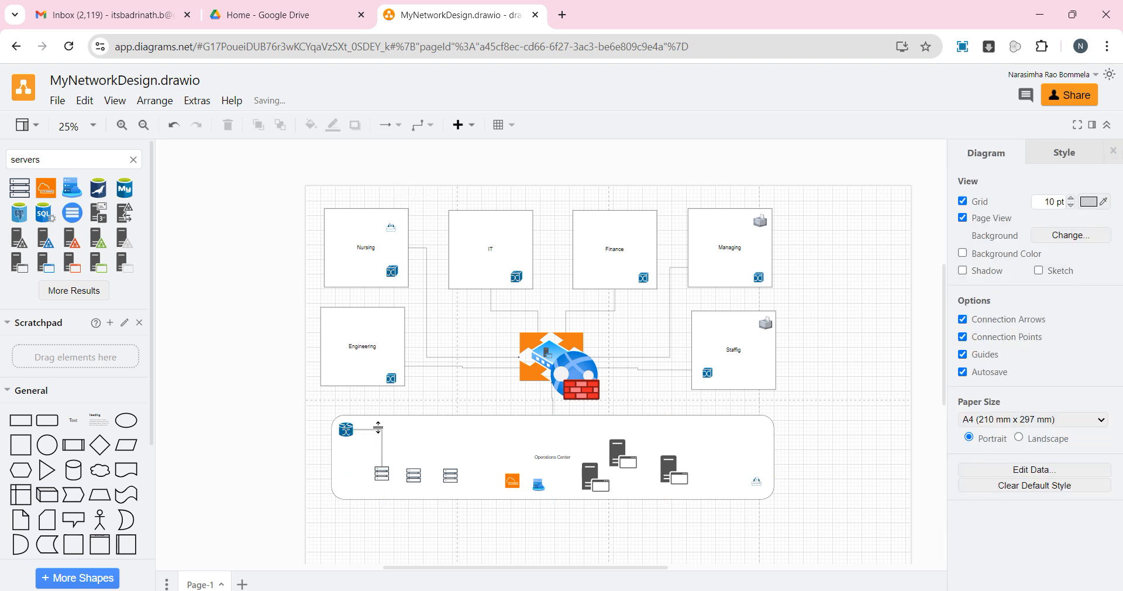
Step: Connect the Operations Center switch icon to the second and third stacked servers
{"action": "left_click_drag", "start_coordinate": [390, 438], "coordinate": [413, 470]}
{"action": "left_click_drag", "start_coordinate": [353, 429], "coordinate": [445, 459]}
{"action": "key", "text": "ctrl+z"}
{"action": "left_click", "coordinate": [253, 417]}
{"action": "mouse_move", "coordinate": [360, 430]}
{"action": "left_mouse_down"}
{"action": "mouse_move", "coordinate": [436, 436]}
{"action": "mouse_move", "coordinate": [450, 476]}
{"action": "left_mouse_up"}
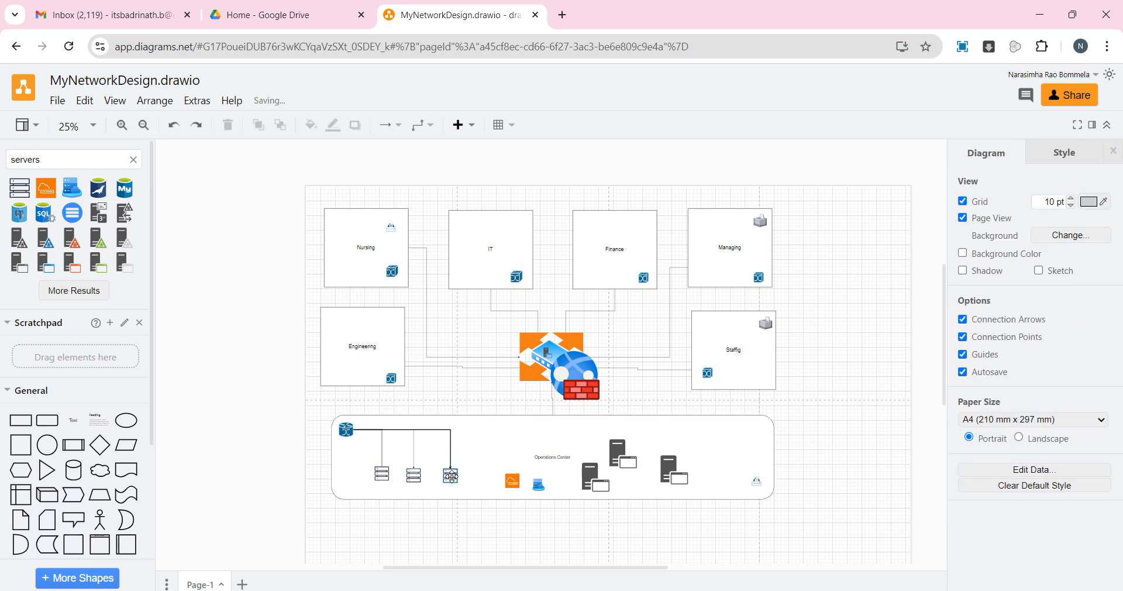
Step: Connect the Operations Center switch icon to the orange cloud icon and the blue server icon
{"action": "left_click", "coordinate": [247, 436]}
{"action": "left_click_drag", "start_coordinate": [351, 431], "coordinate": [512, 477]}
{"action": "left_click", "coordinate": [246, 445]}
{"action": "left_click_drag", "start_coordinate": [356, 433], "coordinate": [536, 486]}
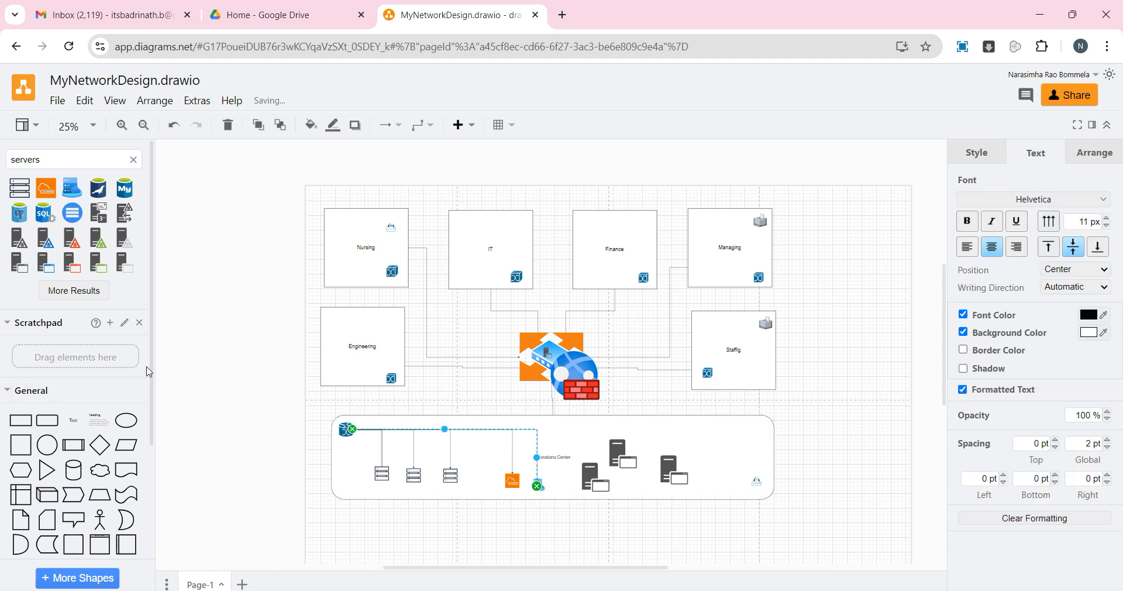
{"action": "left_click", "coordinate": [213, 401]}
{"action": "left_click_drag", "start_coordinate": [358, 434], "coordinate": [582, 479]}
{"action": "key", "text": "ctrl+z"}
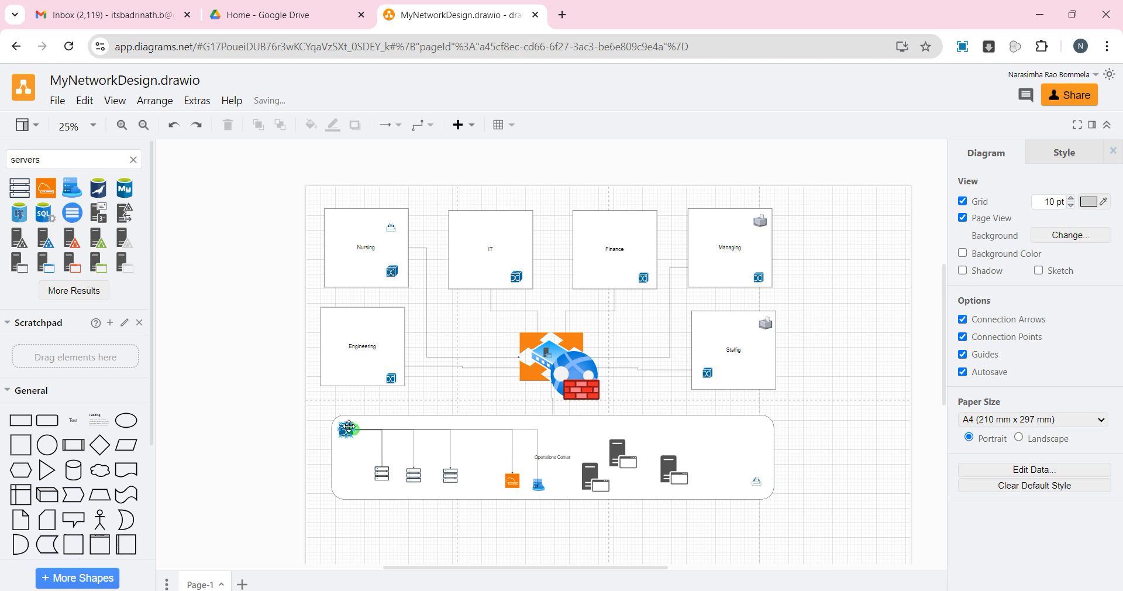
Step: Shift the Operations Center switch icon slightly inward and connect it to the leftmost Application Server icon with a link-style connector
{"action": "mouse_move", "coordinate": [354, 429]}
{"action": "left_mouse_down"}
{"action": "mouse_move", "coordinate": [550, 438]}
{"action": "mouse_move", "coordinate": [350, 434]}
{"action": "left_mouse_up"}
{"action": "left_click", "coordinate": [24, 423]}
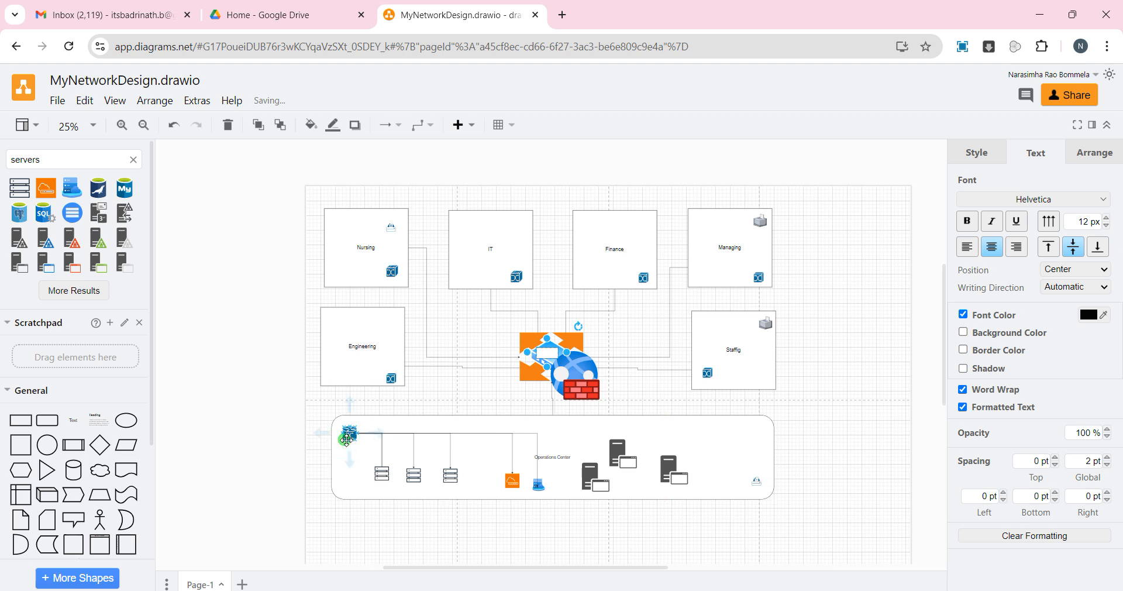
{"action": "left_click", "coordinate": [486, 451]}
{"action": "left_click_drag", "start_coordinate": [572, 456], "coordinate": [586, 467]}
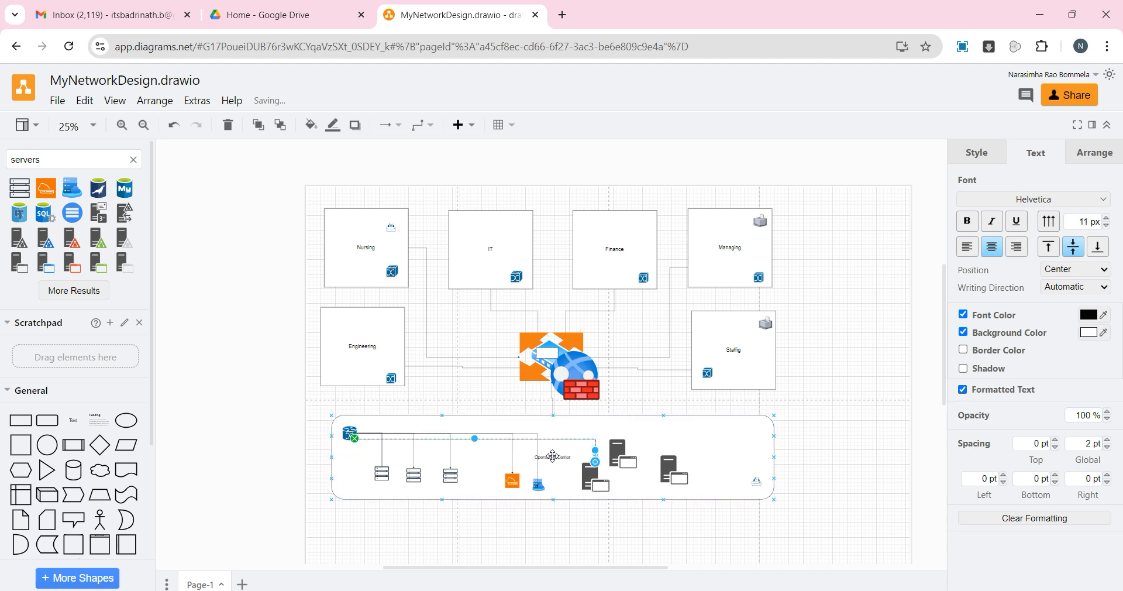
{"action": "left_click", "coordinate": [397, 125]}
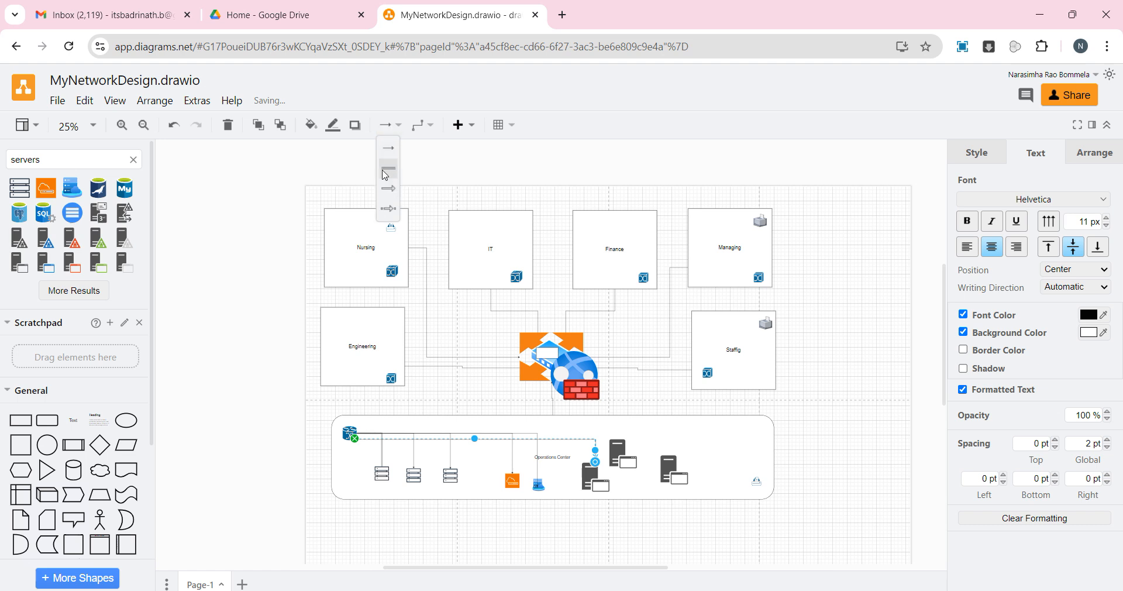
{"action": "left_click", "coordinate": [387, 169]}
{"action": "left_click", "coordinate": [234, 338]}
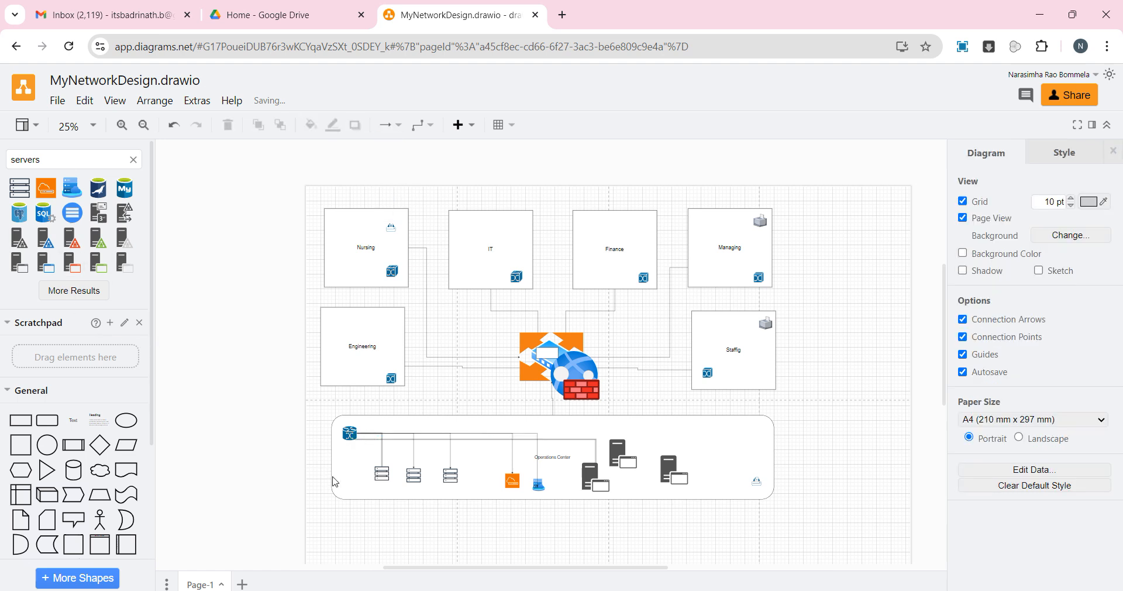
Step: Connect the Operations Center switch icon to the uppermost Application Server icon with a link-style connector without an arrowhead
{"action": "left_click_drag", "start_coordinate": [360, 438], "coordinate": [618, 452]}
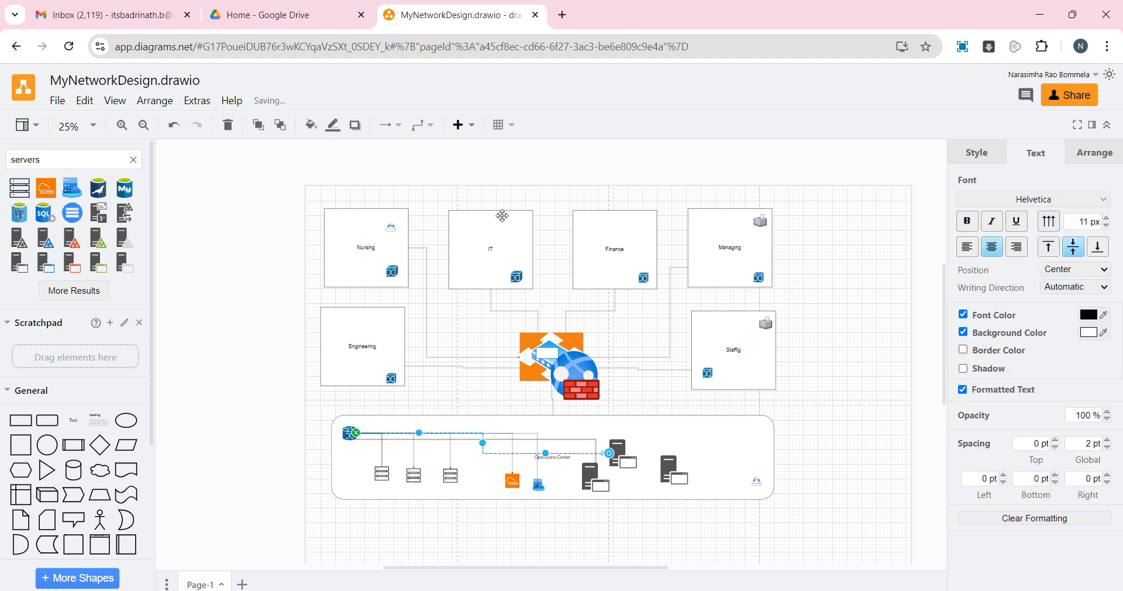
{"action": "left_click", "coordinate": [397, 124]}
{"action": "left_click", "coordinate": [389, 171]}
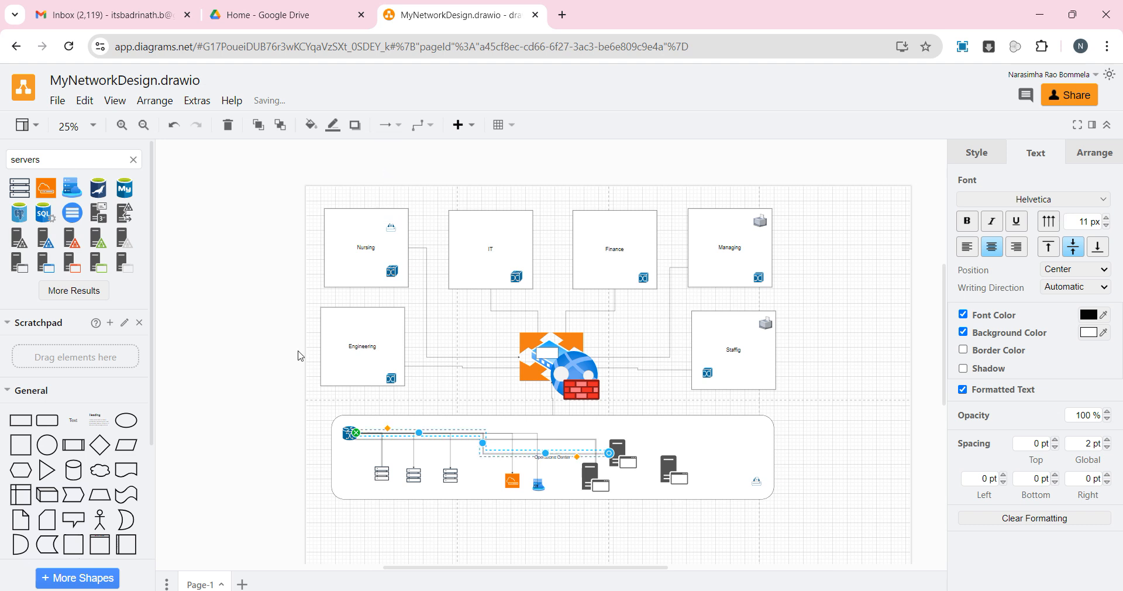
{"action": "left_click", "coordinate": [237, 373]}
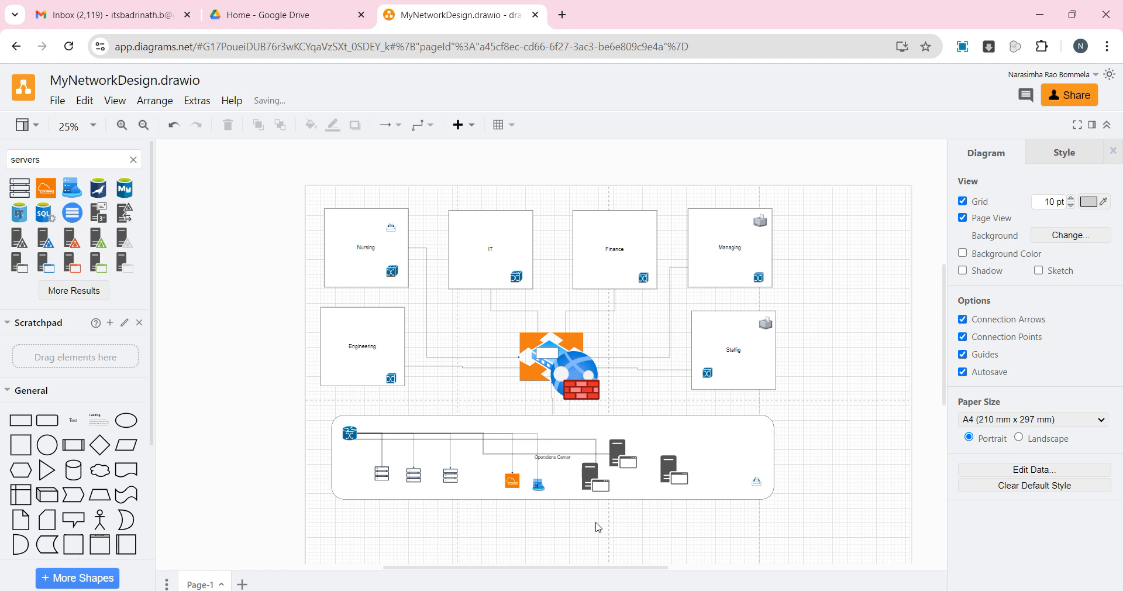
Step: Search the shape library for "SYSTEM"
{"action": "double_click", "coordinate": [91, 157]}
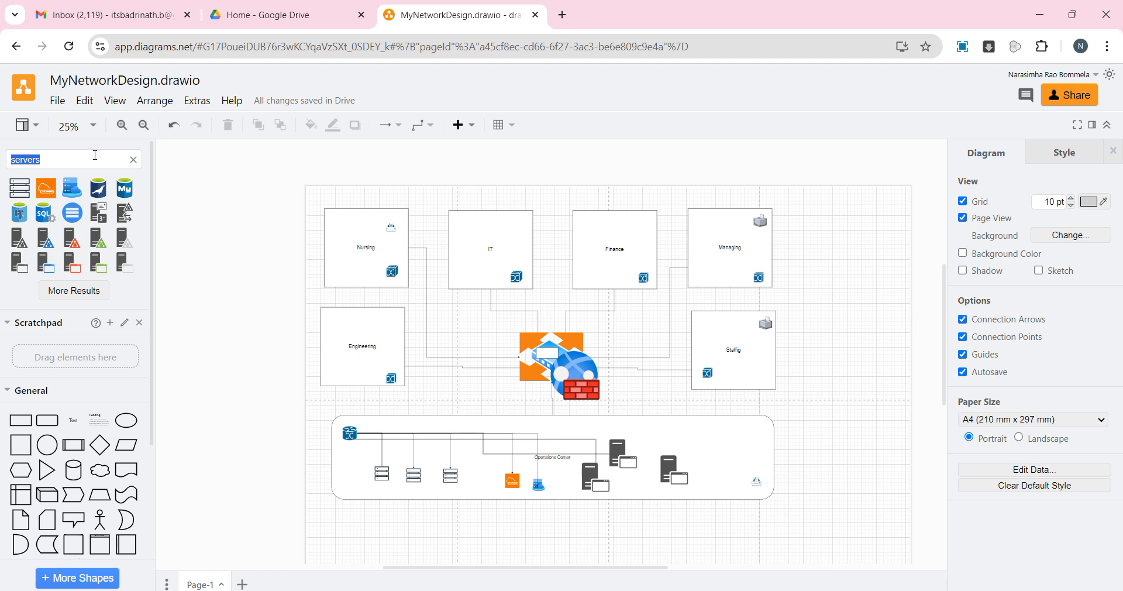
{"action": "type", "text": "SYSTEM"}
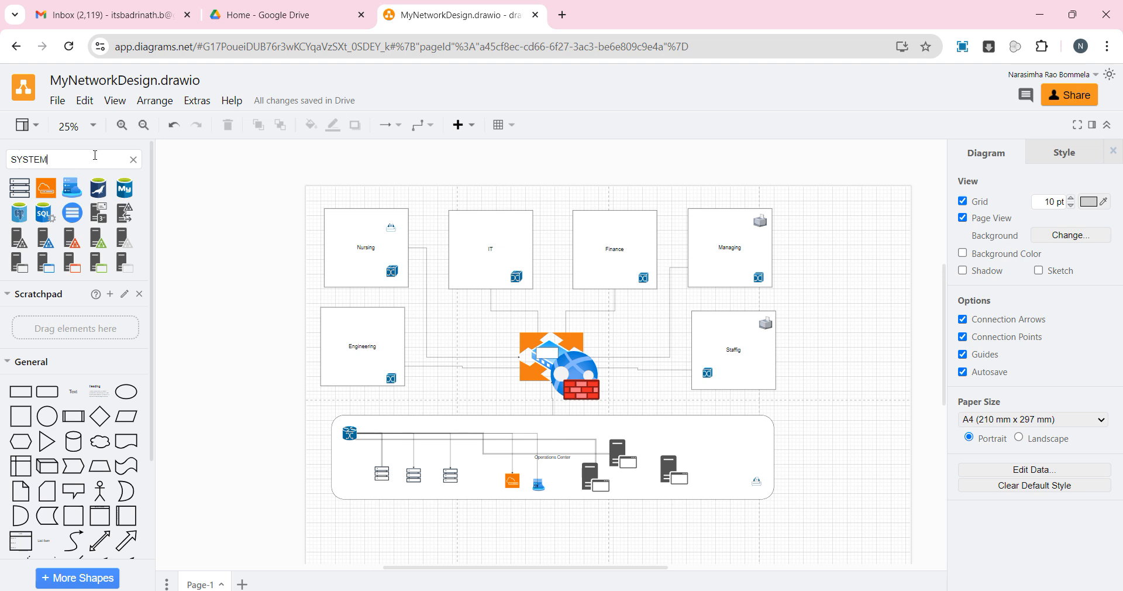
{"action": "key", "text": "Return"}
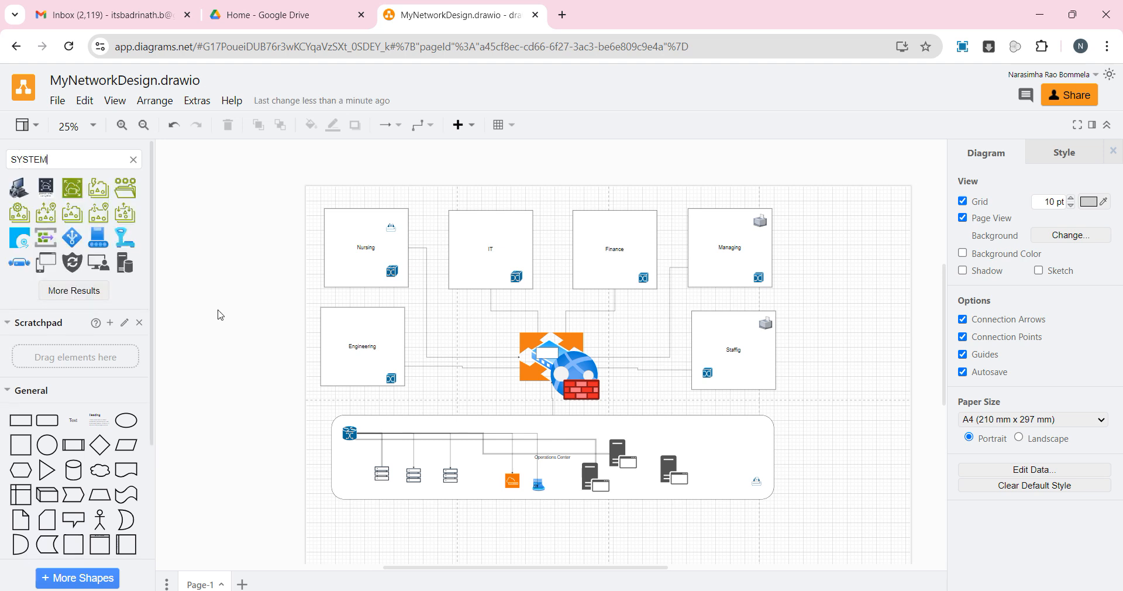
Step: Search the shape library for "computer" and place two desktop computer icons, one above the other, near the Operations Center box's right edge
{"action": "double_click", "coordinate": [56, 159]}
{"action": "type", "text": "computer"}
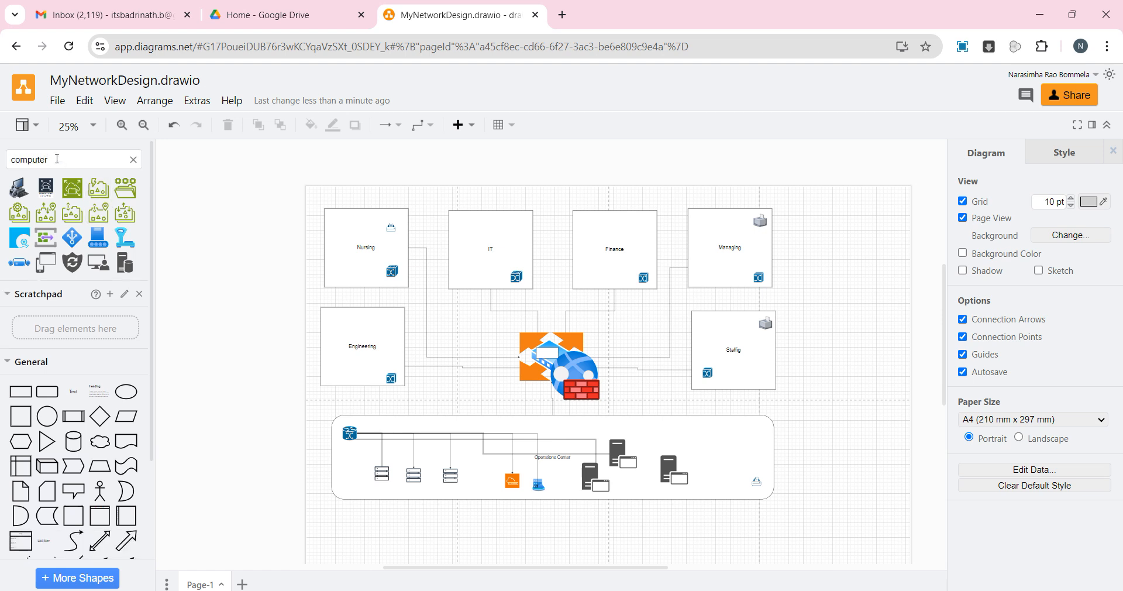
{"action": "key", "text": "Return"}
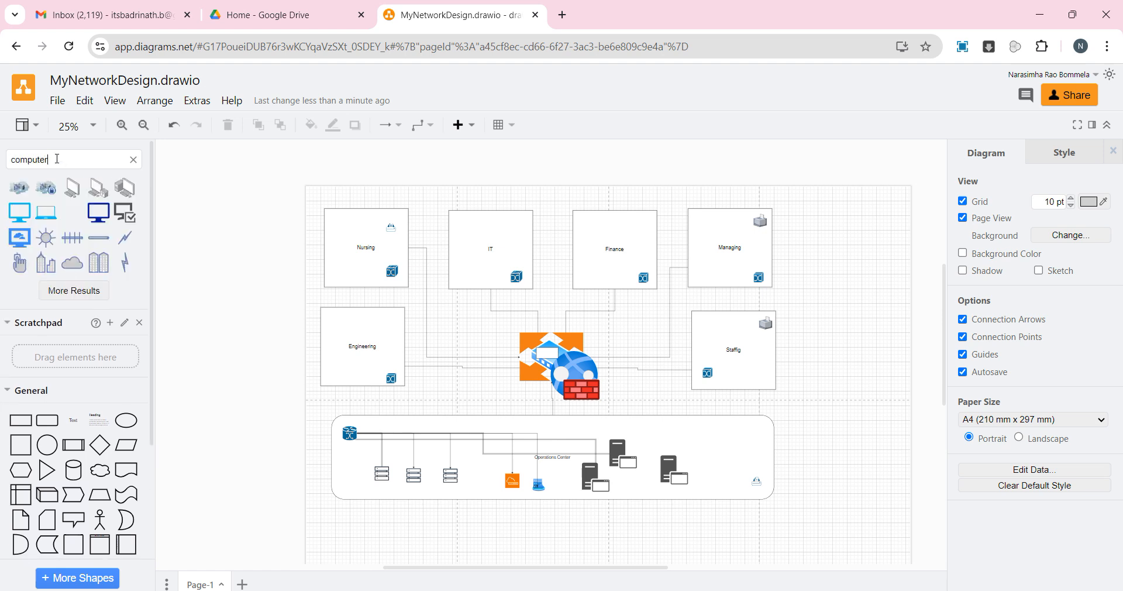
{"action": "left_click_drag", "start_coordinate": [98, 188], "coordinate": [741, 446]}
{"action": "left_click", "coordinate": [851, 437]}
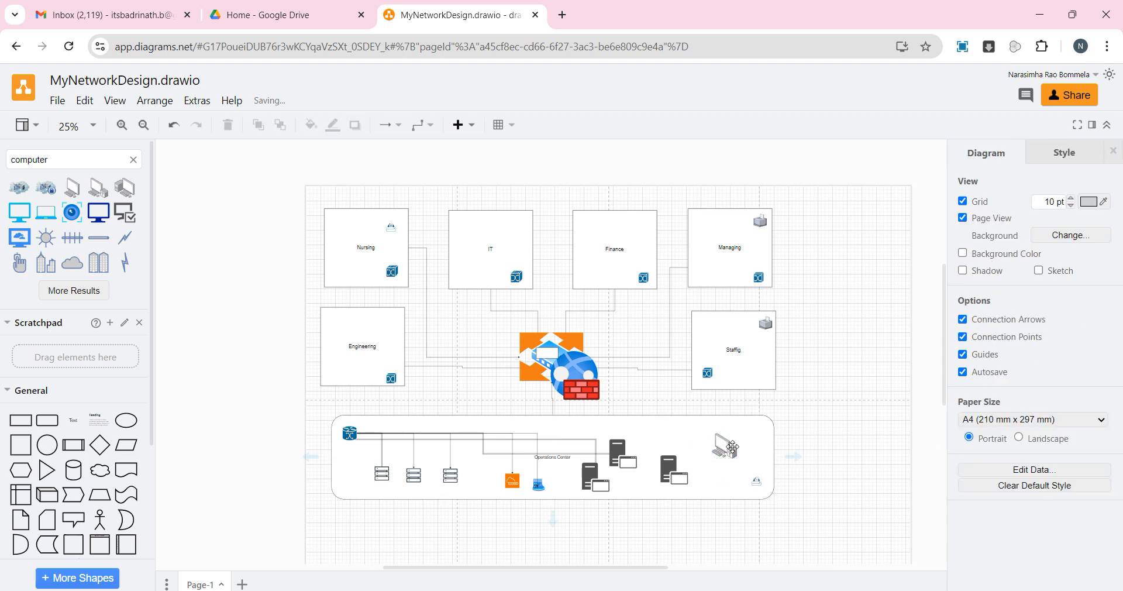
{"action": "left_click", "coordinate": [728, 446]}
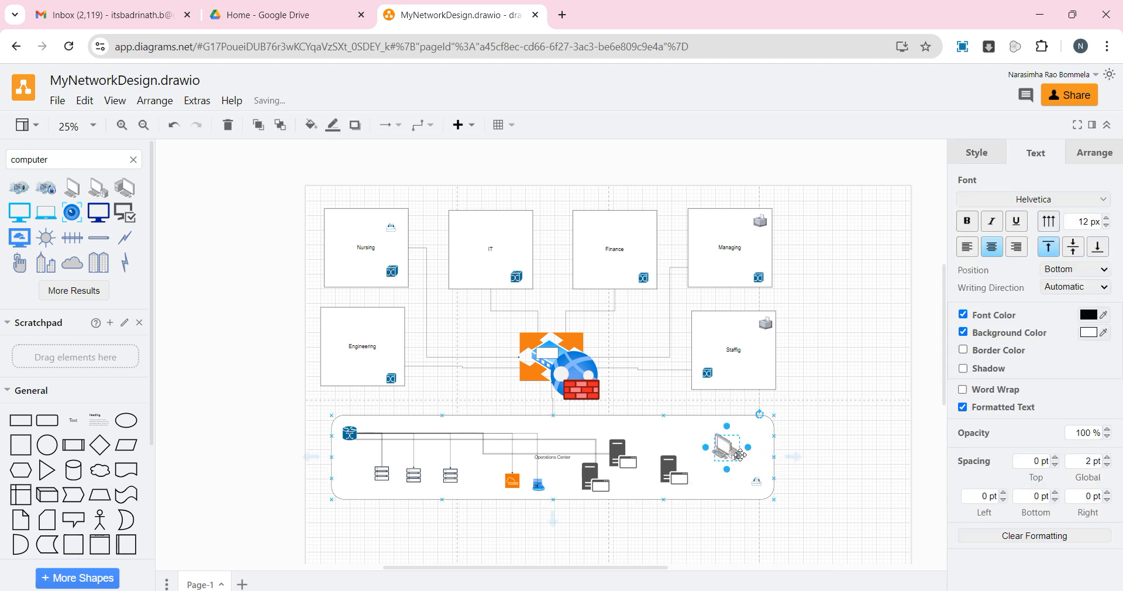
{"action": "left_click_drag", "start_coordinate": [734, 457], "coordinate": [732, 485]}
{"action": "left_click", "coordinate": [848, 413]}
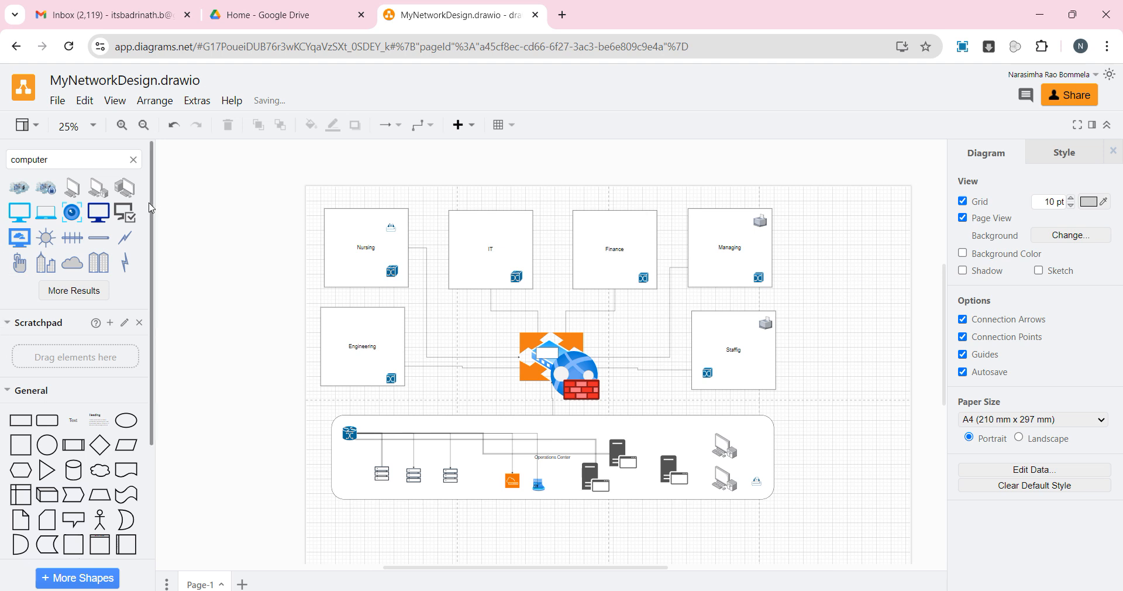
Step: Place a desktop computer icon in the Nursing box and duplicate it into a column of four along the box's left side
{"action": "left_click_drag", "start_coordinate": [97, 191], "coordinate": [350, 229]}
{"action": "left_click", "coordinate": [441, 203]}
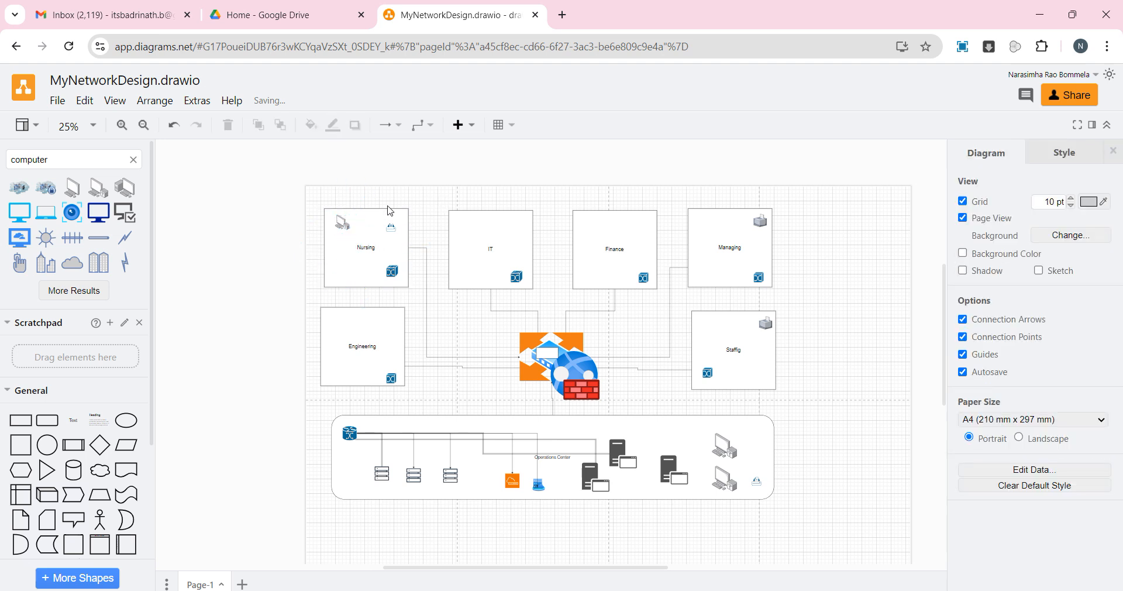
{"action": "left_click", "coordinate": [337, 231]}
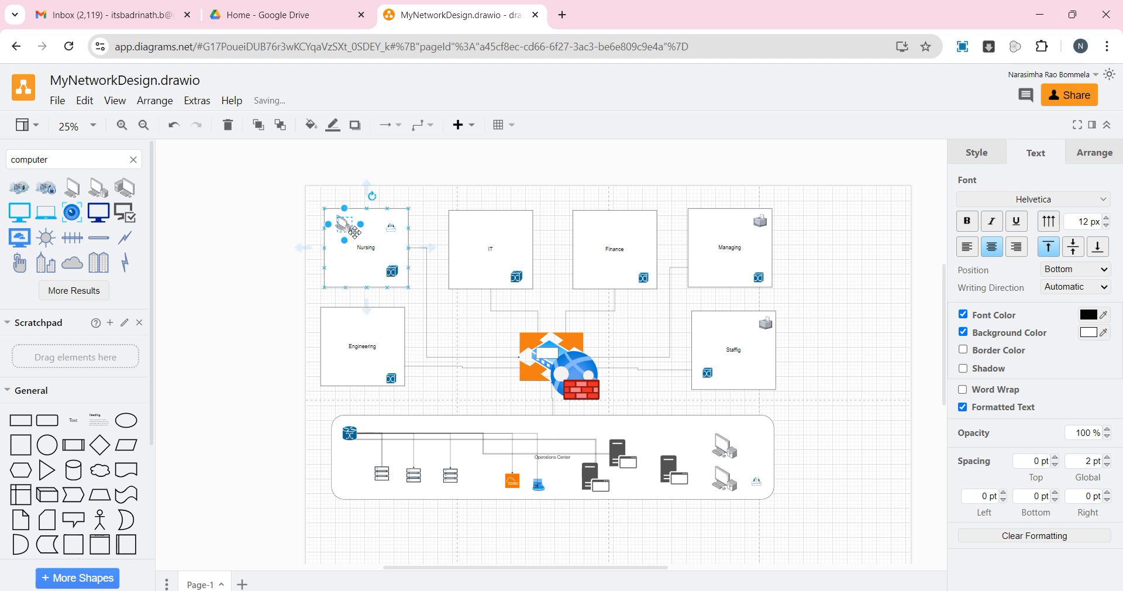
{"action": "left_click_drag", "start_coordinate": [346, 227], "coordinate": [342, 242]}
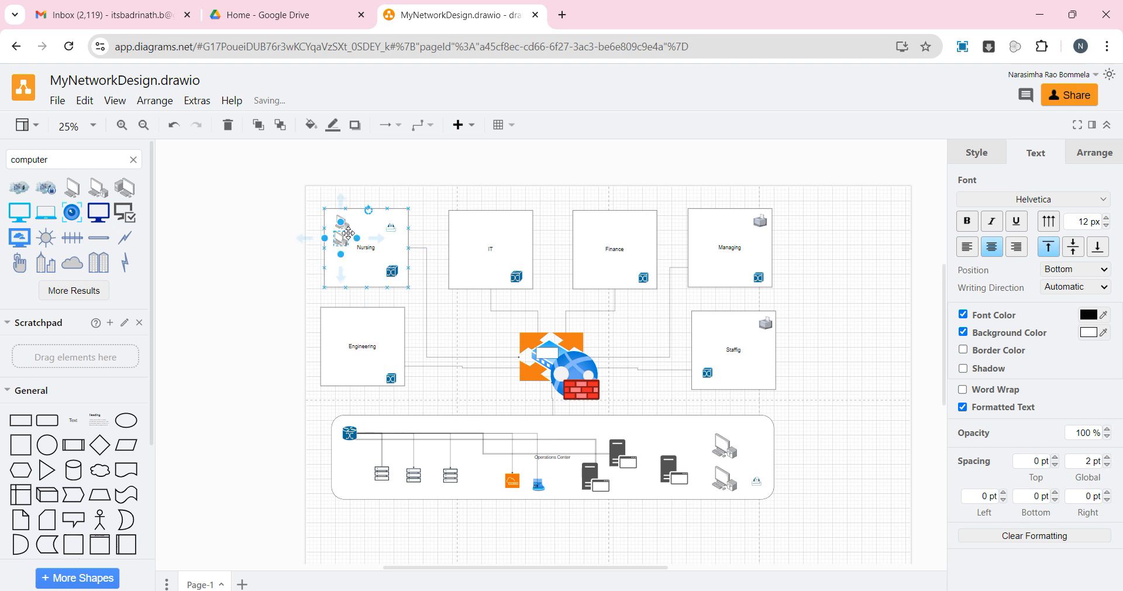
{"action": "left_click", "coordinate": [426, 223]}
{"action": "key", "text": "ctrl+v"}
{"action": "left_click_drag", "start_coordinate": [346, 229], "coordinate": [343, 259]}
{"action": "left_click", "coordinate": [416, 230]}
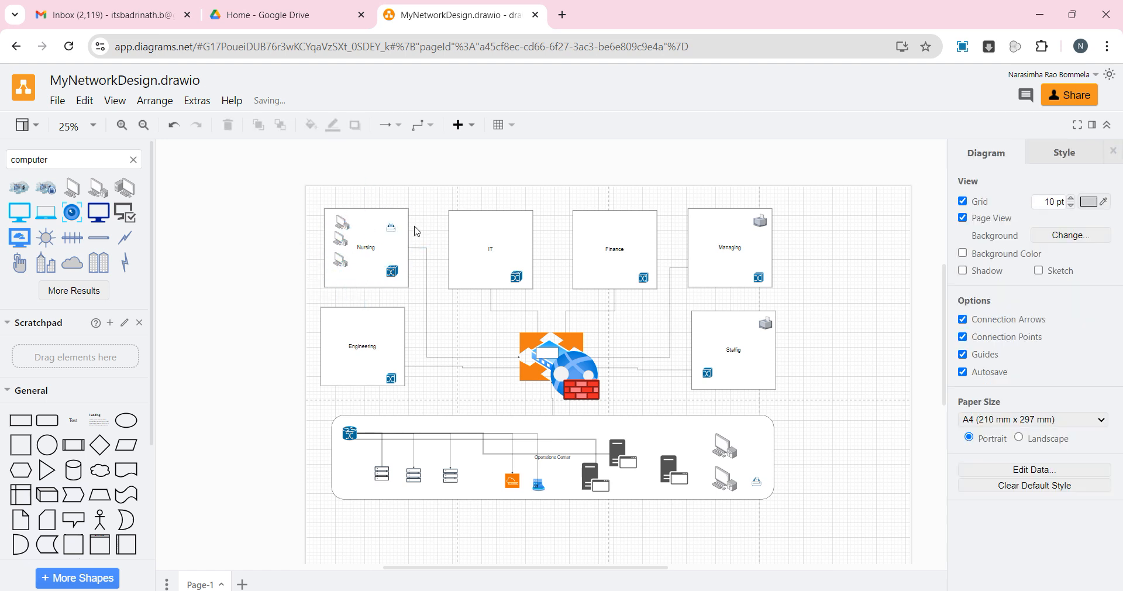
{"action": "left_click", "coordinate": [344, 225]}
{"action": "left_click_drag", "start_coordinate": [353, 229], "coordinate": [346, 276]}
Step: Connect the Nursing box's switch icon to the printer icon and to the two lowest computers
{"action": "left_click", "coordinate": [229, 253]}
{"action": "left_click", "coordinate": [375, 263]}
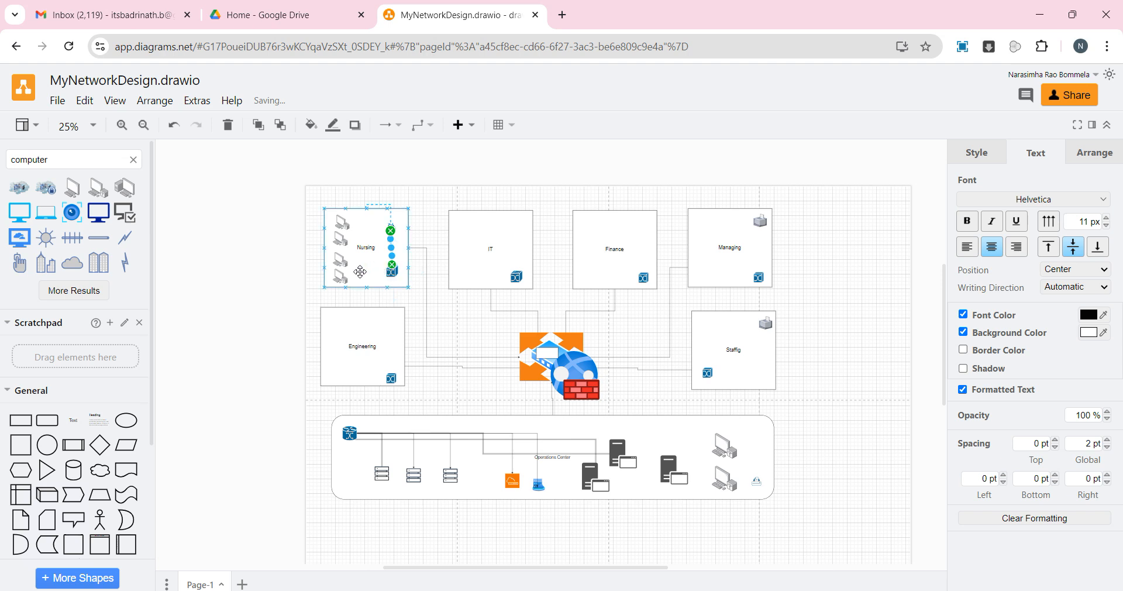
{"action": "left_click", "coordinate": [379, 267]}
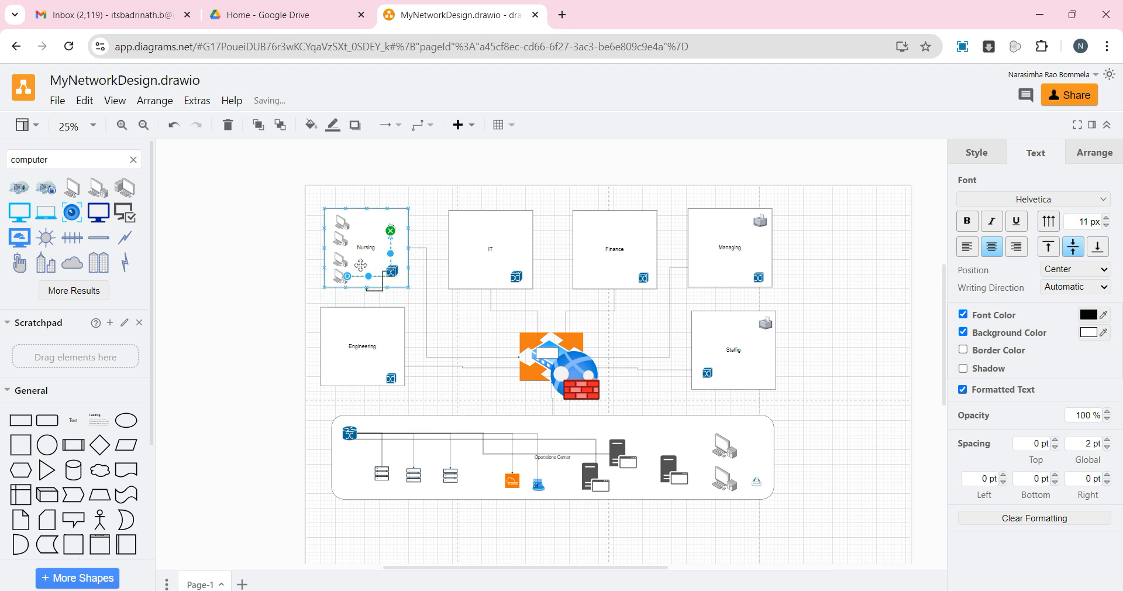
{"action": "left_click", "coordinate": [252, 259]}
Step: Select the whole diagram and change all its connectors to the link style without arrowheads
{"action": "key", "text": "ctrl+a"}
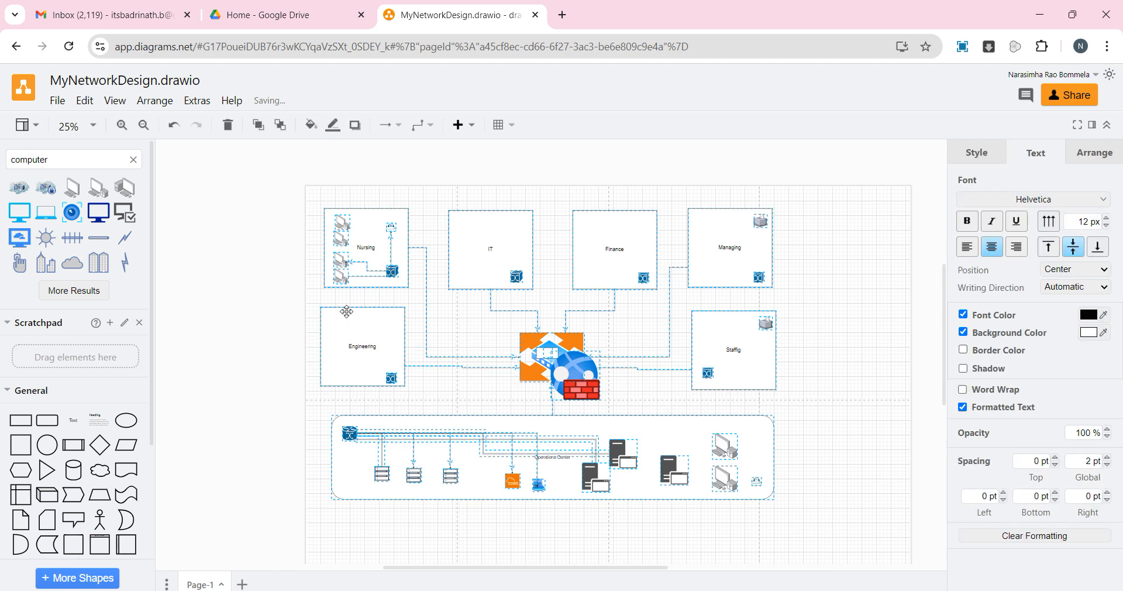
{"action": "left_click", "coordinate": [390, 125]}
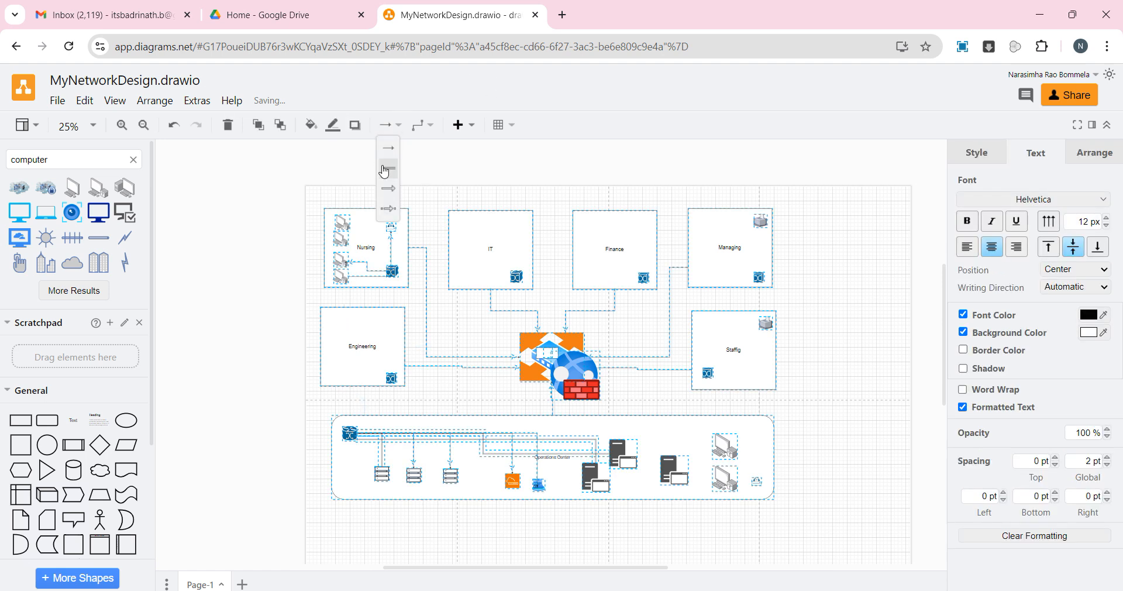
{"action": "left_click", "coordinate": [384, 170]}
{"action": "left_click", "coordinate": [245, 259]}
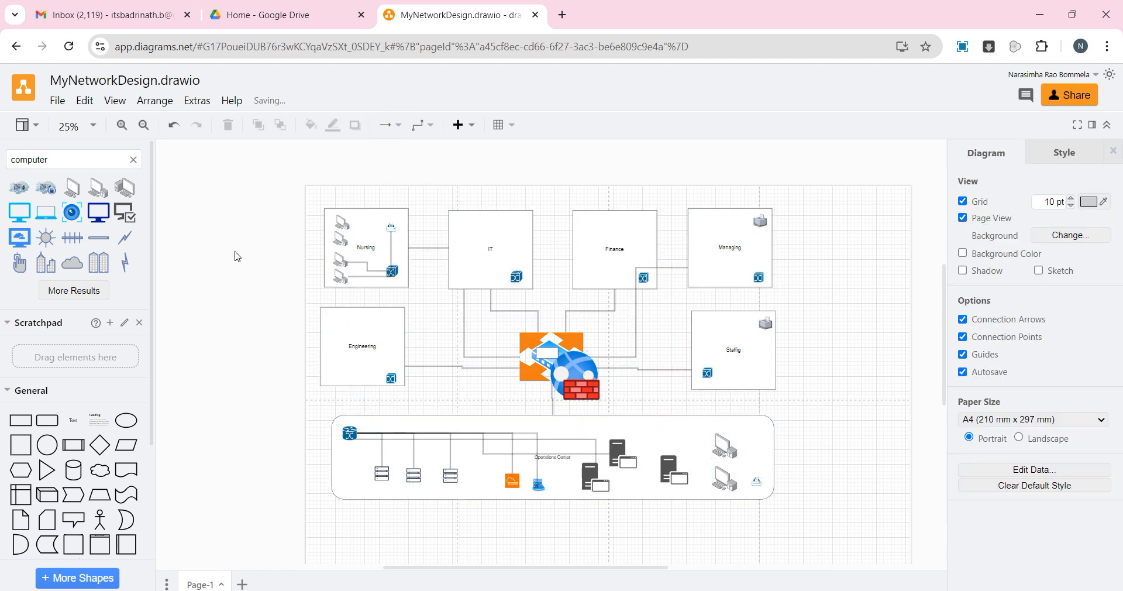
{"action": "left_click", "coordinate": [391, 124]}
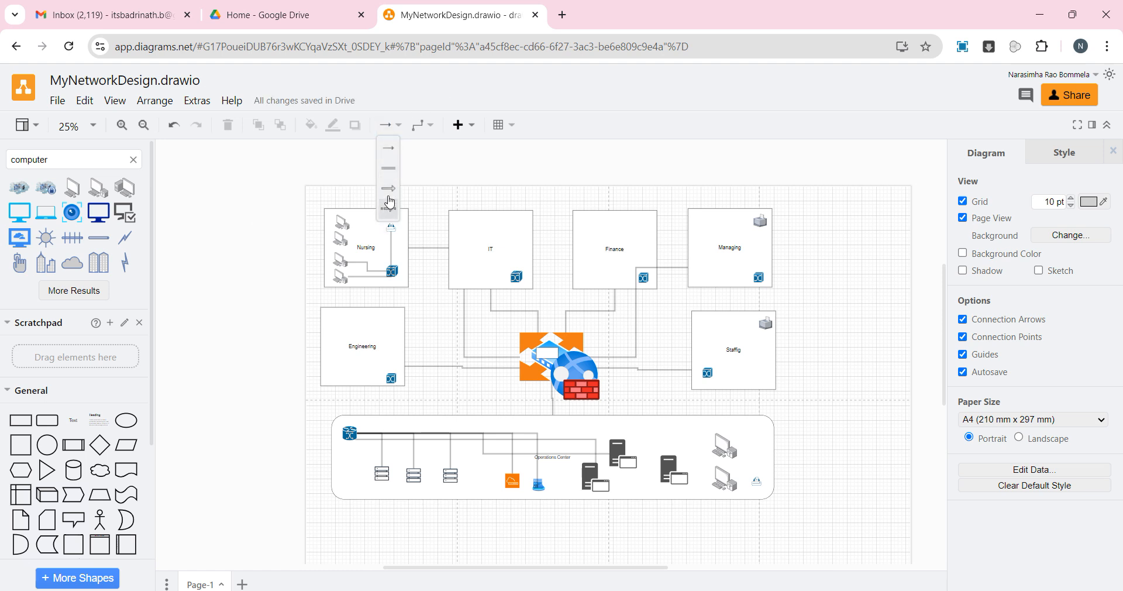
{"action": "left_click", "coordinate": [1058, 155]}
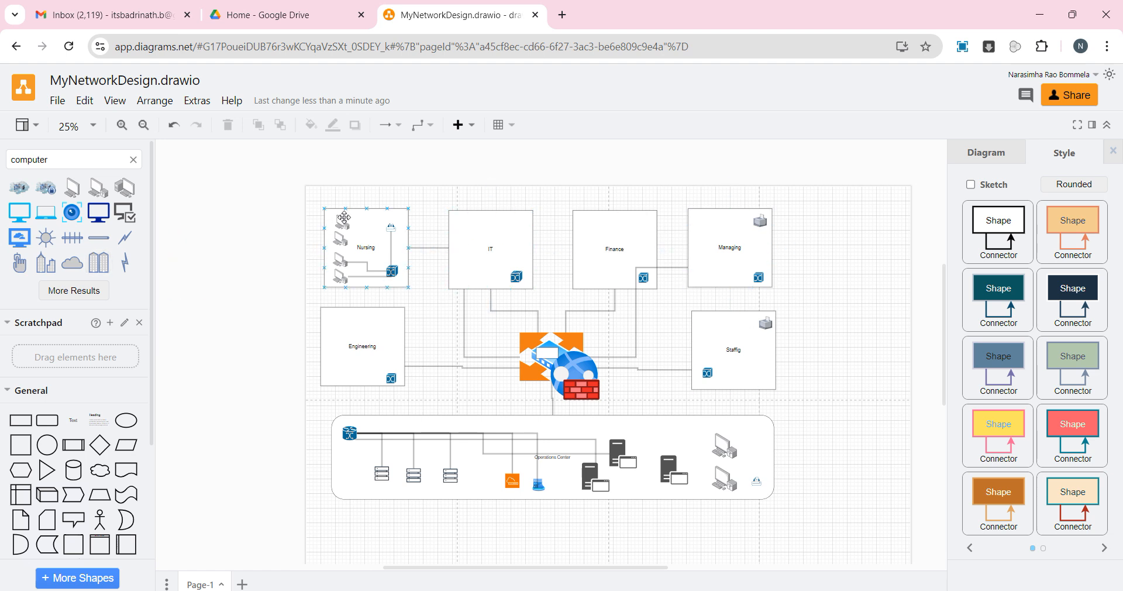
{"action": "left_click_drag", "start_coordinate": [302, 221], "coordinate": [326, 302]}
{"action": "left_click", "coordinate": [335, 225]}
{"action": "left_click", "coordinate": [342, 229]}
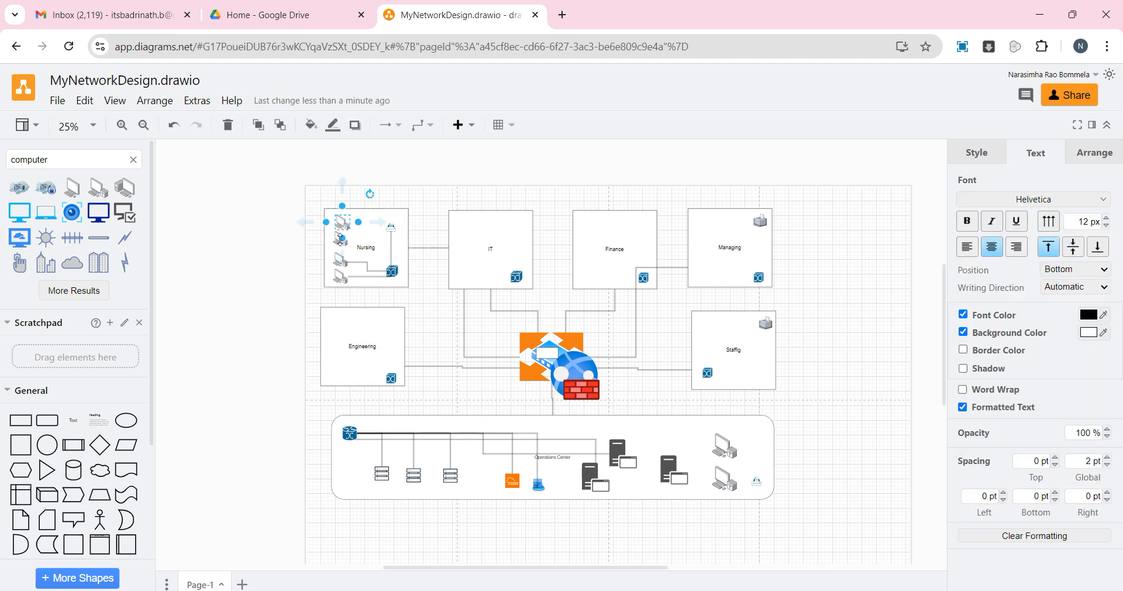
{"action": "left_click", "coordinate": [341, 260], "text": "shift"}
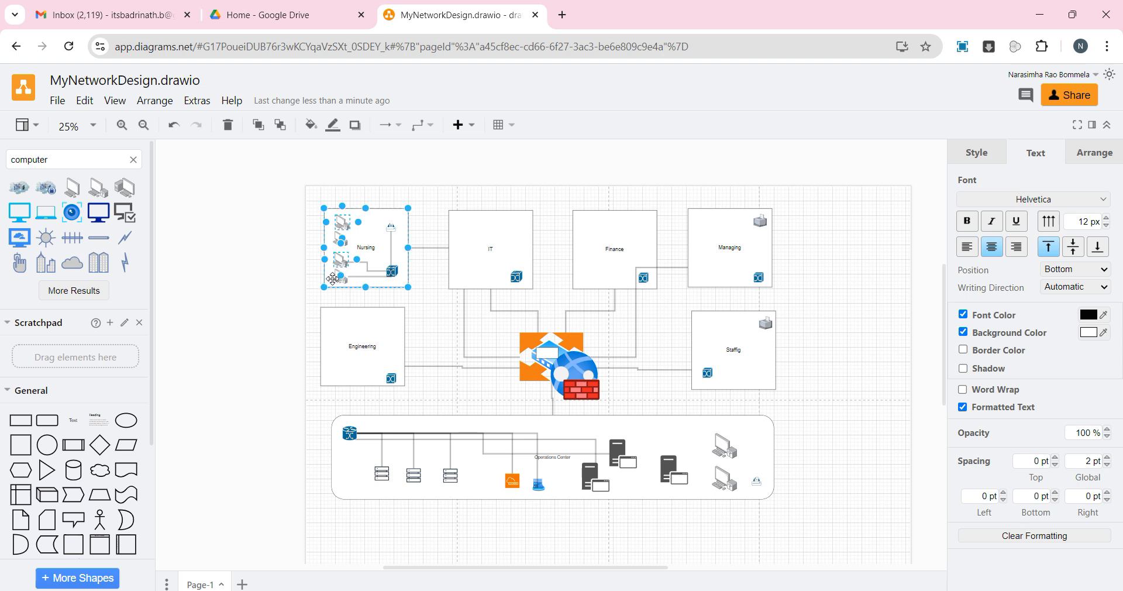
{"action": "left_click", "coordinate": [305, 242]}
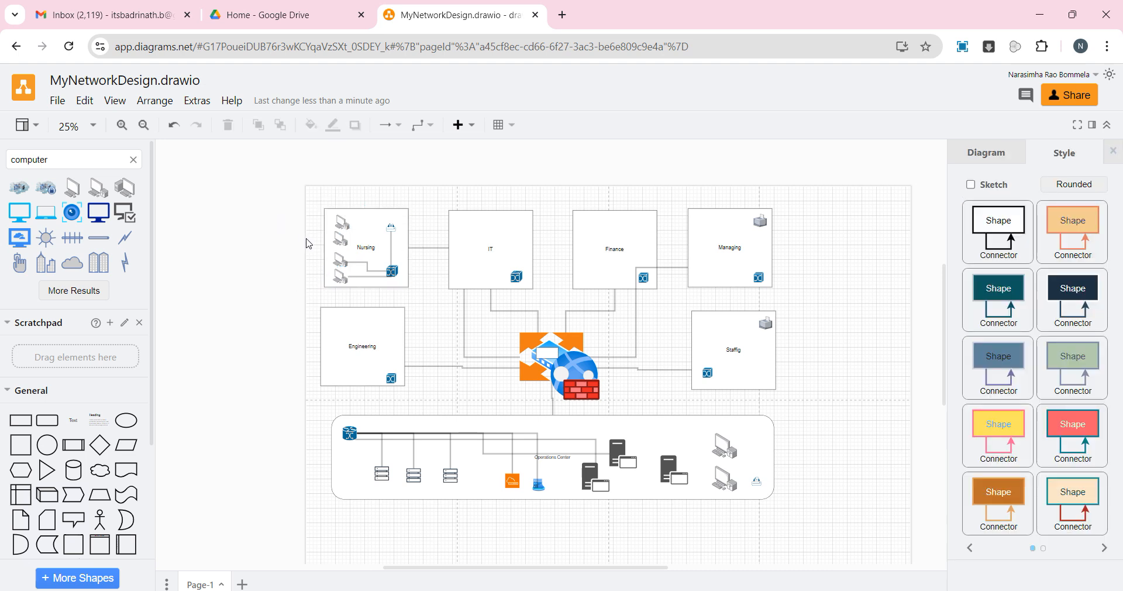
{"action": "left_click", "coordinate": [341, 239]}
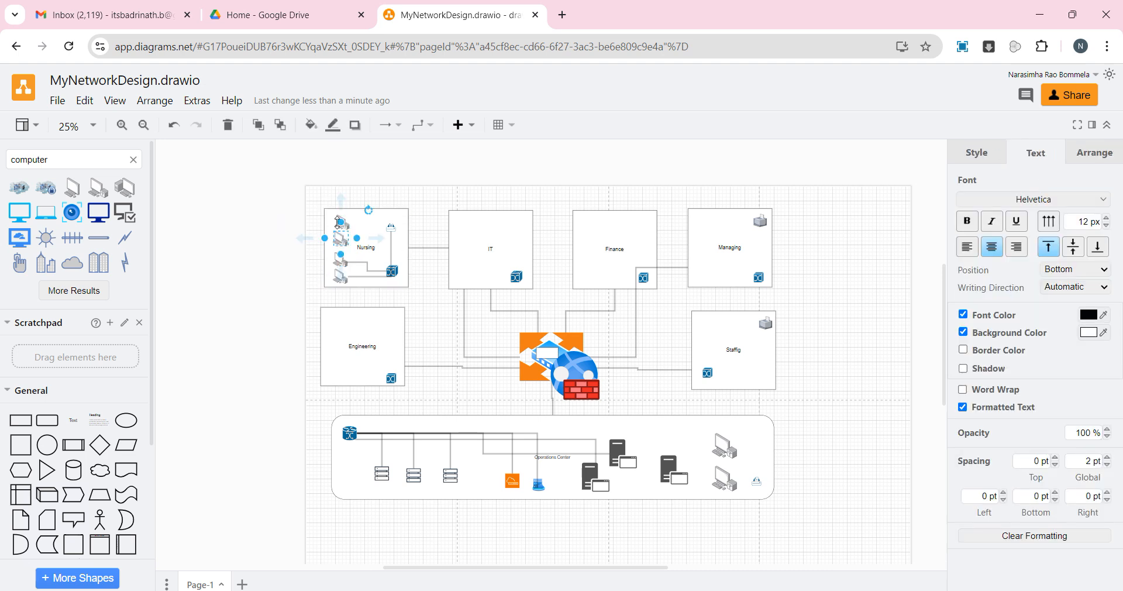
{"action": "left_click", "coordinate": [258, 212]}
Step: Copy the Nursing box's four computer icons and place the duplicates in a column along the IT box's left side
{"action": "left_click_drag", "start_coordinate": [316, 194], "coordinate": [355, 296]}
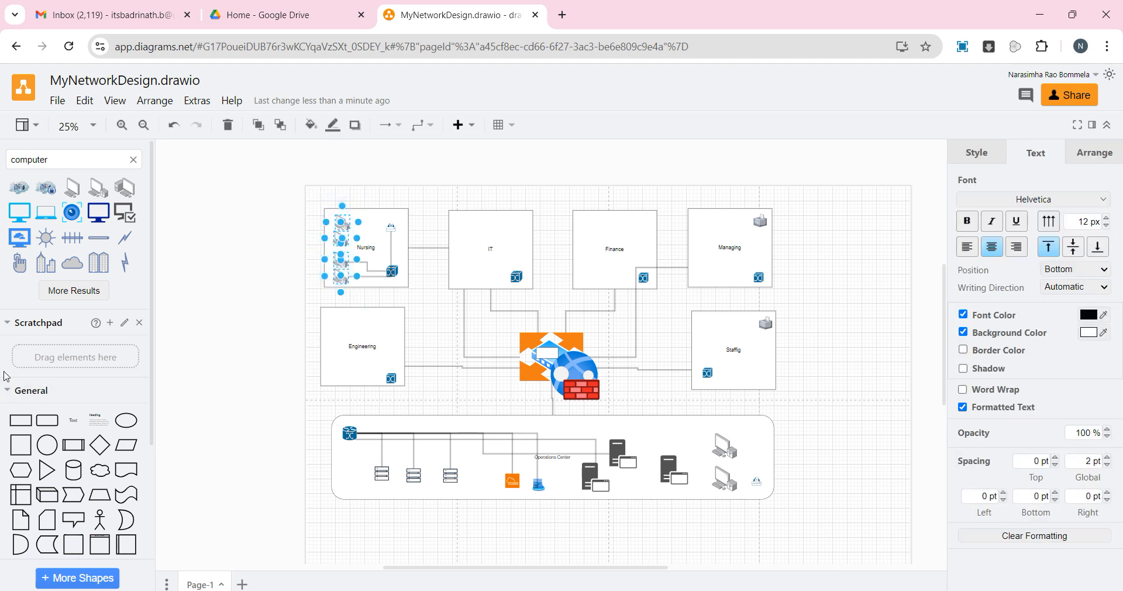
{"action": "key", "text": "ctrl+v"}
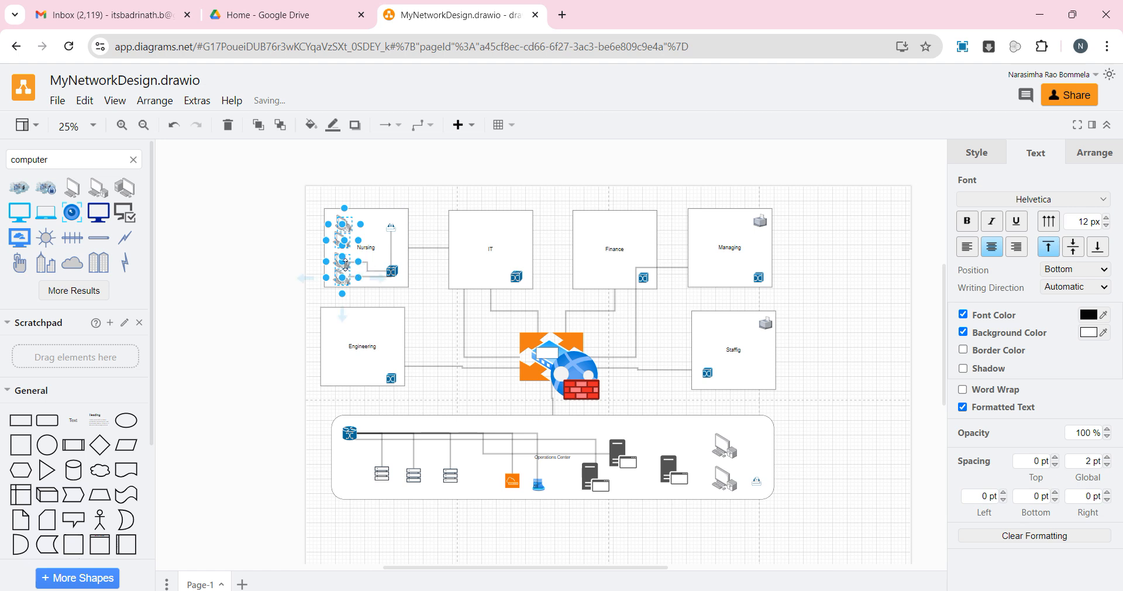
{"action": "key", "text": "ctrl+z"}
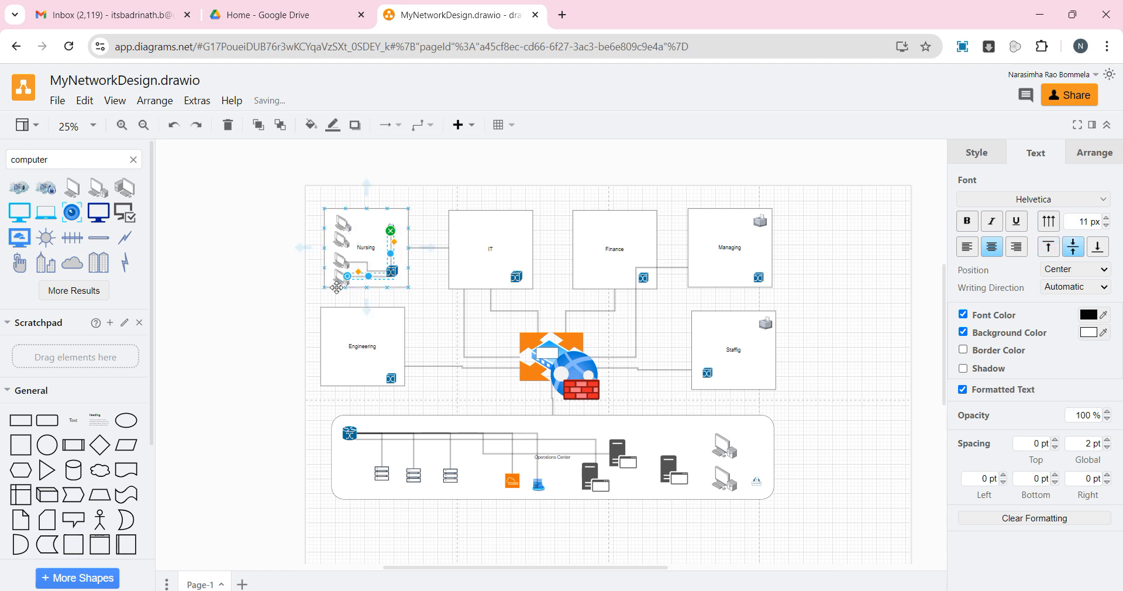
{"action": "key", "text": "ctrl+v"}
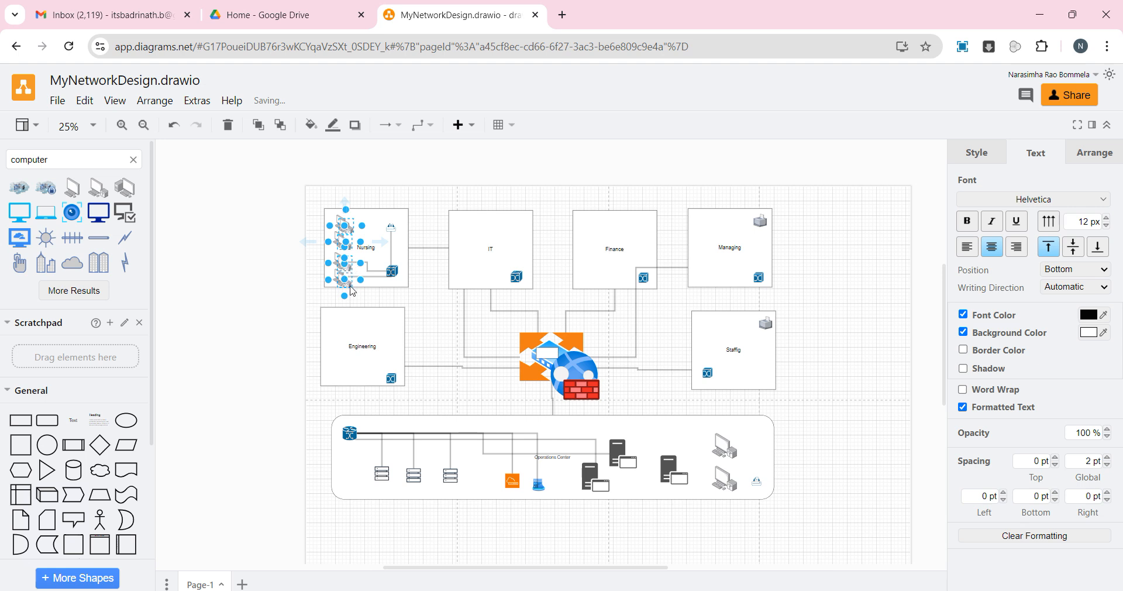
{"action": "scroll", "coordinate": [351, 291], "scroll_direction": "up", "scroll_amount": 2, "text": "ctrl"}
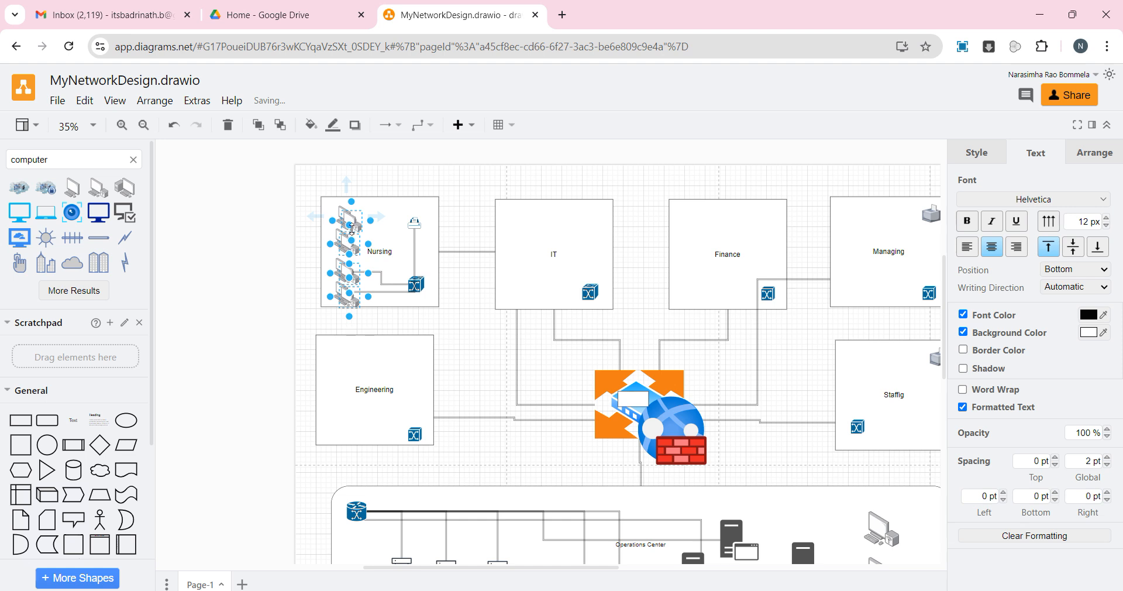
{"action": "left_click", "coordinate": [347, 223]}
{"action": "left_click_drag", "start_coordinate": [348, 223], "coordinate": [372, 229]}
{"action": "key", "text": "ctrl+z"}
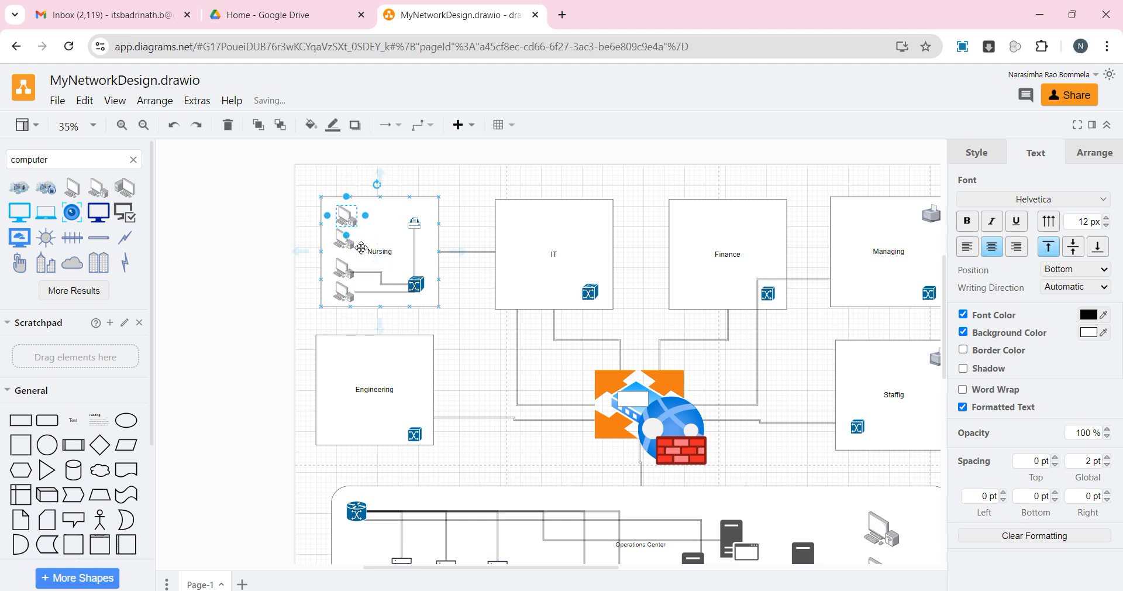
{"action": "key", "text": "ctrl+v"}
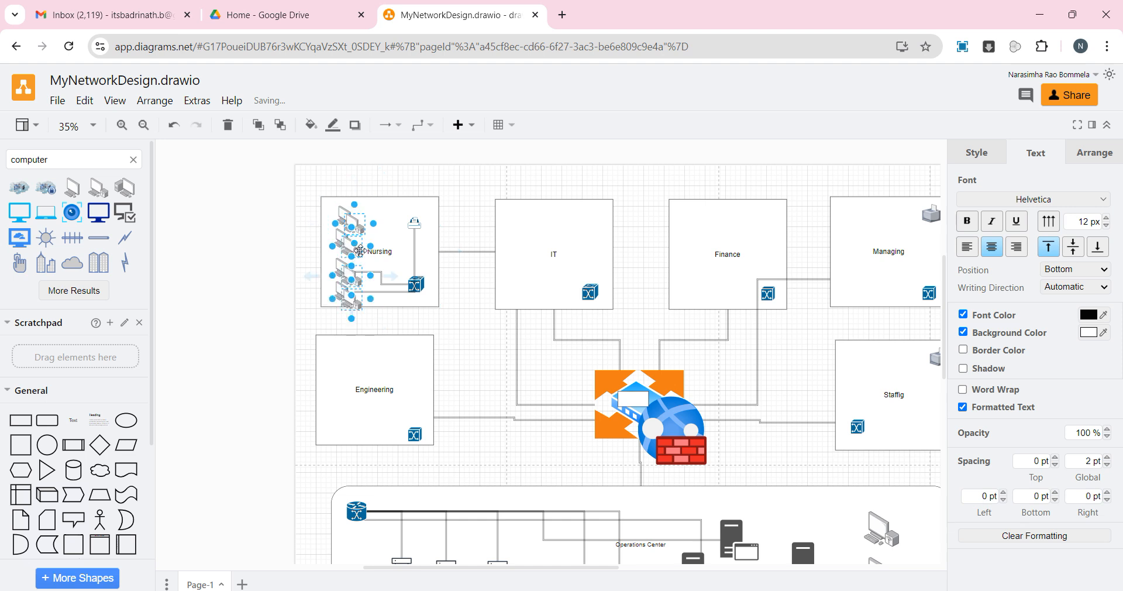
{"action": "left_click_drag", "start_coordinate": [360, 251], "coordinate": [573, 238]}
{"action": "left_click", "coordinate": [468, 220]}
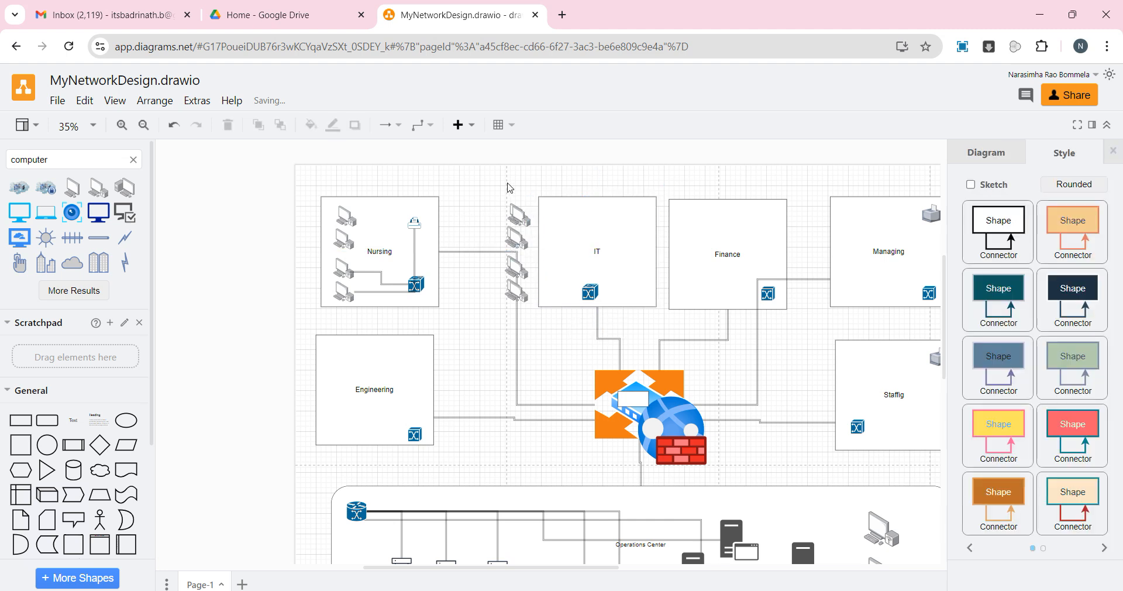
Step: Copy the IT box's column of four computers and undo the stray paste and the accidental shift of the IT box
{"action": "left_click_drag", "start_coordinate": [541, 320], "coordinate": [488, 189]}
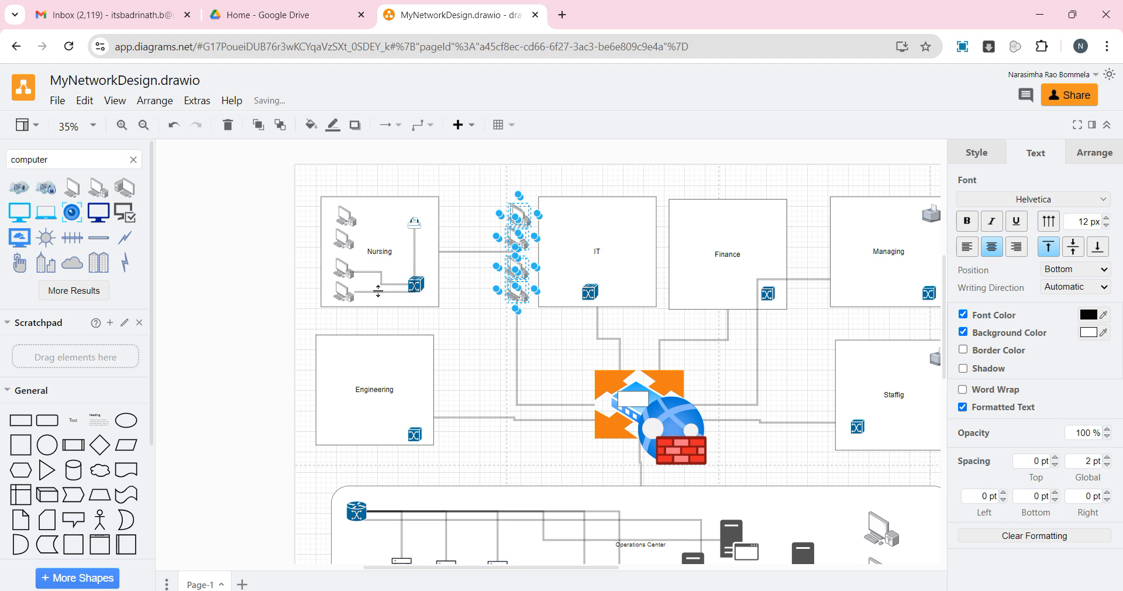
{"action": "left_click_drag", "start_coordinate": [531, 232], "coordinate": [533, 235]}
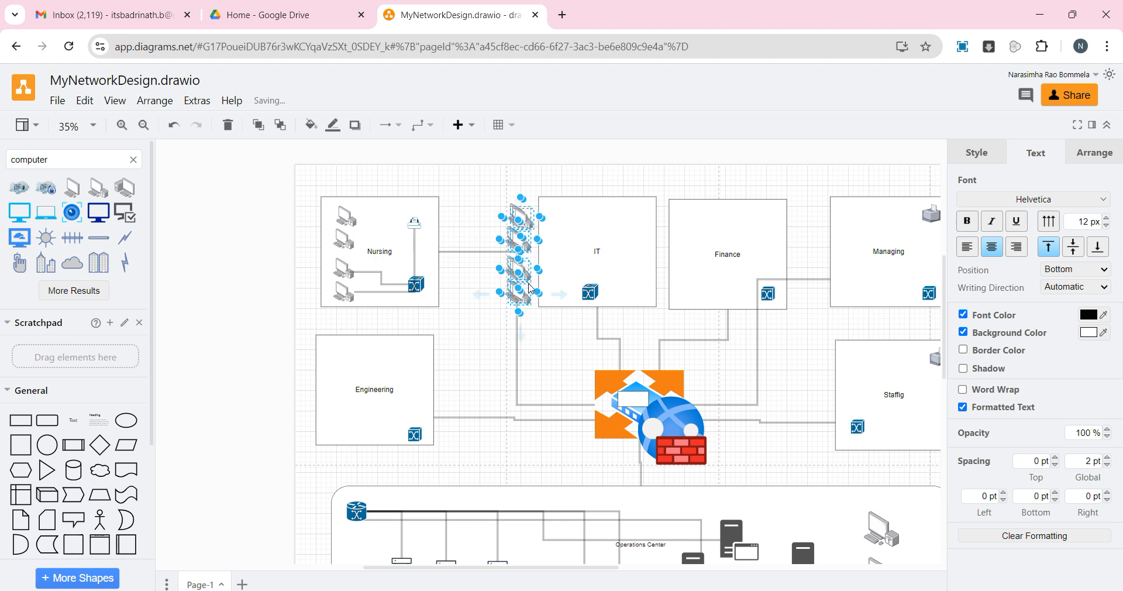
{"action": "left_click_drag", "start_coordinate": [527, 279], "coordinate": [469, 341]}
{"action": "key", "text": "ctrl+z"}
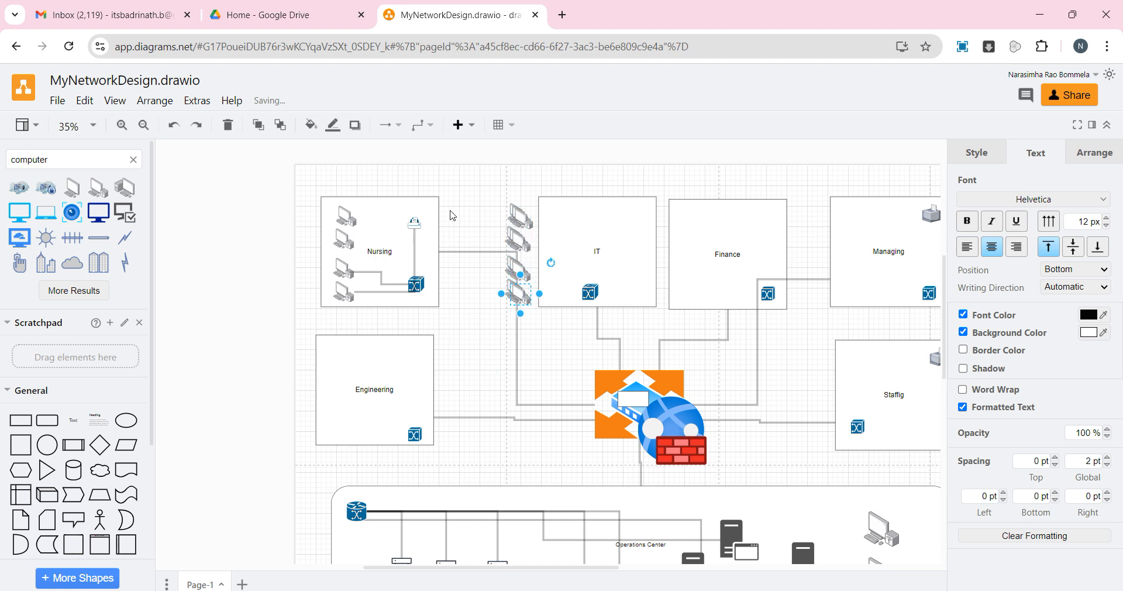
{"action": "key", "text": "ctrl+z"}
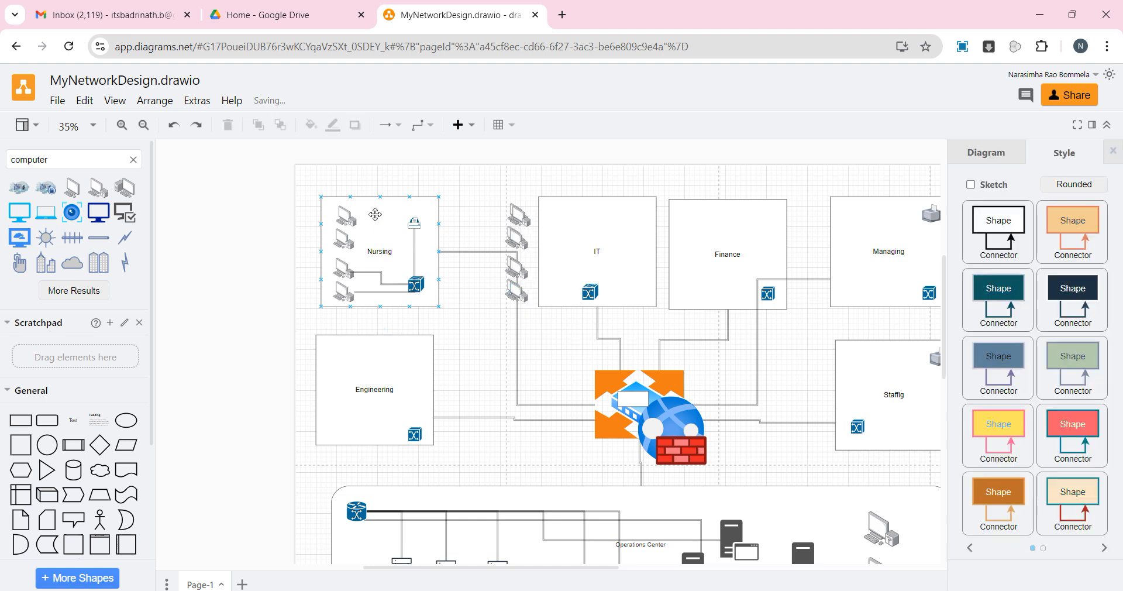
{"action": "key", "text": "ctrl+z"}
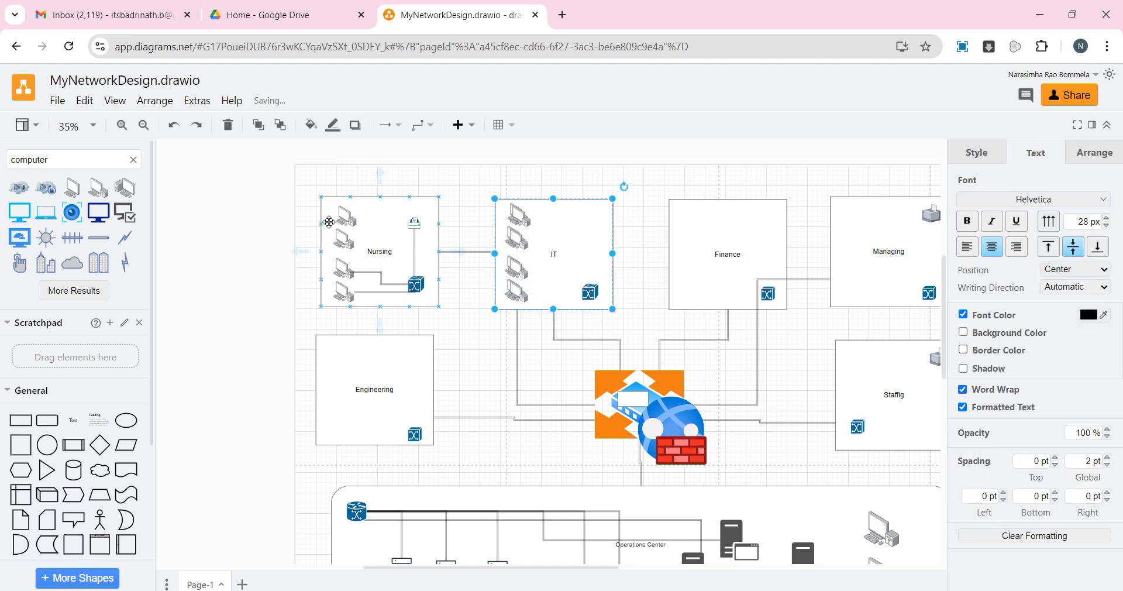
Step: Paste the copied column of four computers and move it into the Finance box, along that box's left side
{"action": "key", "text": "ctrl+v"}
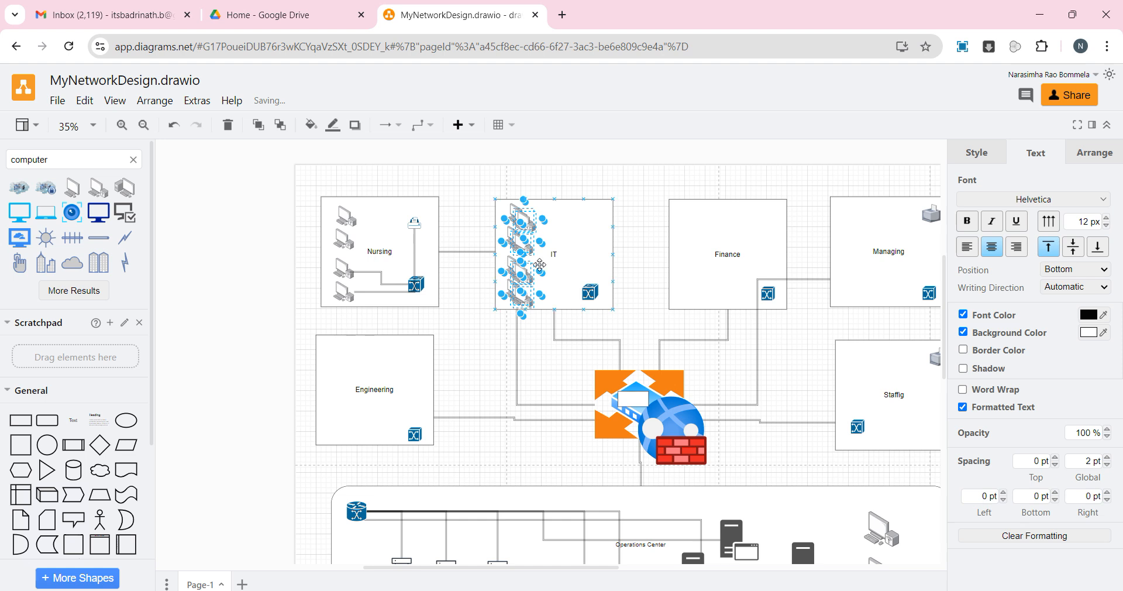
{"action": "key", "text": "Right"}
{"action": "key", "text": "Right"}
{"action": "key", "text": "Right"}
{"action": "key", "text": "Right"}
{"action": "key", "text": "Right"}
{"action": "key", "text": "Right"}
{"action": "key", "text": "Right"}
{"action": "key", "text": "Right"}
{"action": "key", "text": "Right"}
{"action": "key", "text": "Right"}
{"action": "key", "text": "Right"}
{"action": "key", "text": "Right"}
{"action": "key", "text": "Right"}
{"action": "key", "text": "Right"}
{"action": "key", "text": "Right"}
{"action": "key", "text": "Right"}
{"action": "key", "text": "Right"}
{"action": "key", "text": "Right"}
{"action": "key", "text": "Right"}
{"action": "key", "text": "Right"}
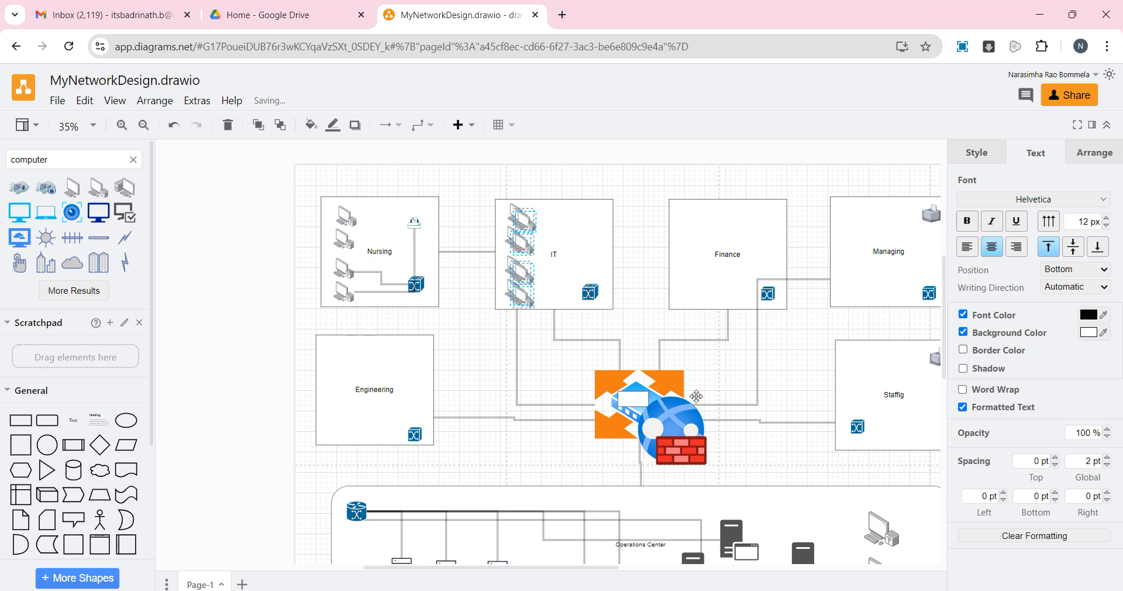
{"action": "key", "text": "Right"}
{"action": "key", "text": "Right"}
{"action": "key", "text": "Right"}
{"action": "key", "text": "Right"}
{"action": "key", "text": "Right"}
{"action": "key", "text": "Right"}
{"action": "key", "text": "Right"}
{"action": "key", "text": "Right"}
{"action": "key", "text": "Right"}
{"action": "key", "text": "Right"}
{"action": "key", "text": "Right"}
{"action": "key", "text": "Right"}
{"action": "key", "text": "Right"}
{"action": "key", "text": "Right"}
{"action": "key", "text": "Right"}
{"action": "key", "text": "Right"}
{"action": "key", "text": "Right"}
{"action": "key", "text": "Right"}
{"action": "key", "text": "Right"}
{"action": "key", "text": "Right"}
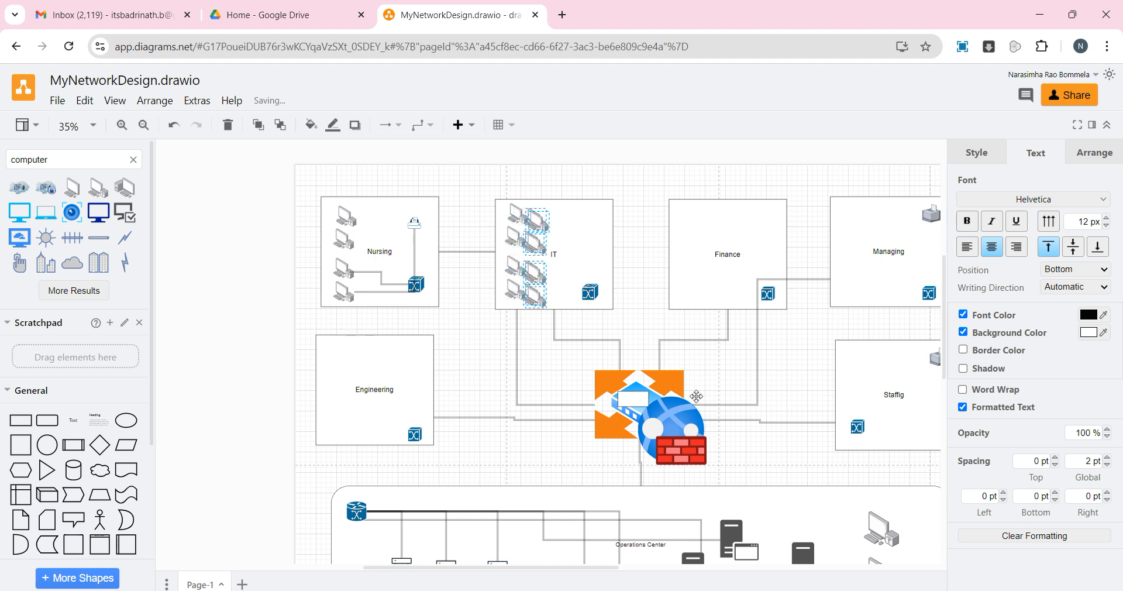
{"action": "key", "text": "Right"}
{"action": "key", "text": "Right"}
{"action": "key", "text": "Right"}
{"action": "key", "text": "Right"}
{"action": "key", "text": "Right"}
{"action": "key", "text": "Right"}
{"action": "key", "text": "Right"}
{"action": "key", "text": "Right"}
{"action": "key", "text": "Right"}
{"action": "key", "text": "Right"}
{"action": "key", "text": "Right"}
{"action": "key", "text": "Right"}
{"action": "key", "text": "Right"}
{"action": "key", "text": "Right"}
{"action": "key", "text": "Right"}
{"action": "key", "text": "Right"}
{"action": "key", "text": "Right"}
{"action": "key", "text": "Right"}
{"action": "key", "text": "Right"}
{"action": "key", "text": "Right"}
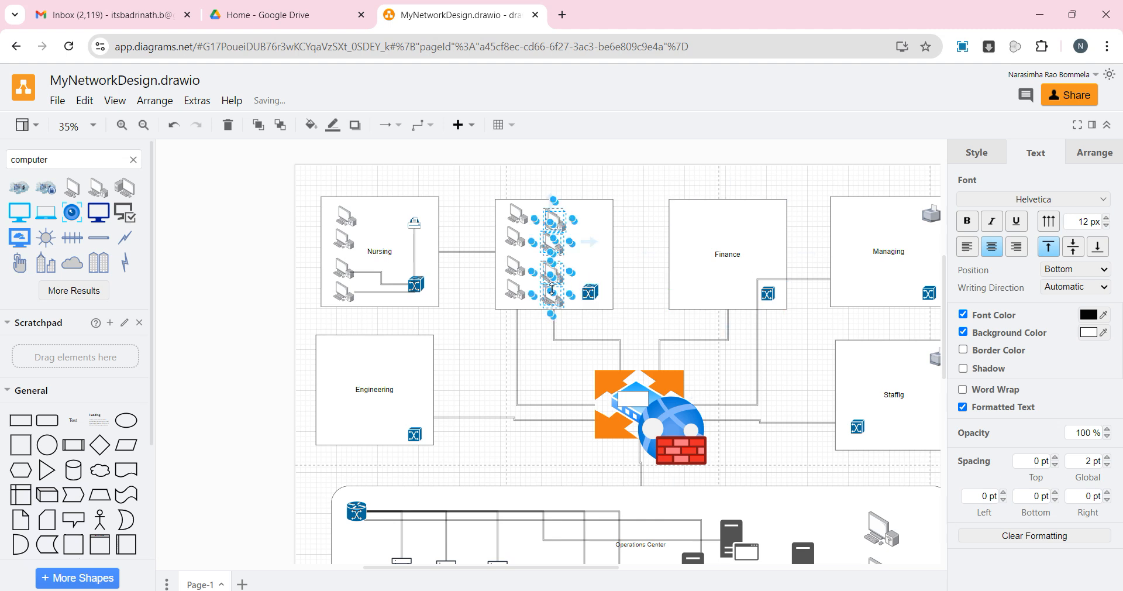
{"action": "scroll", "coordinate": [553, 289], "scroll_direction": "up", "scroll_amount": 4}
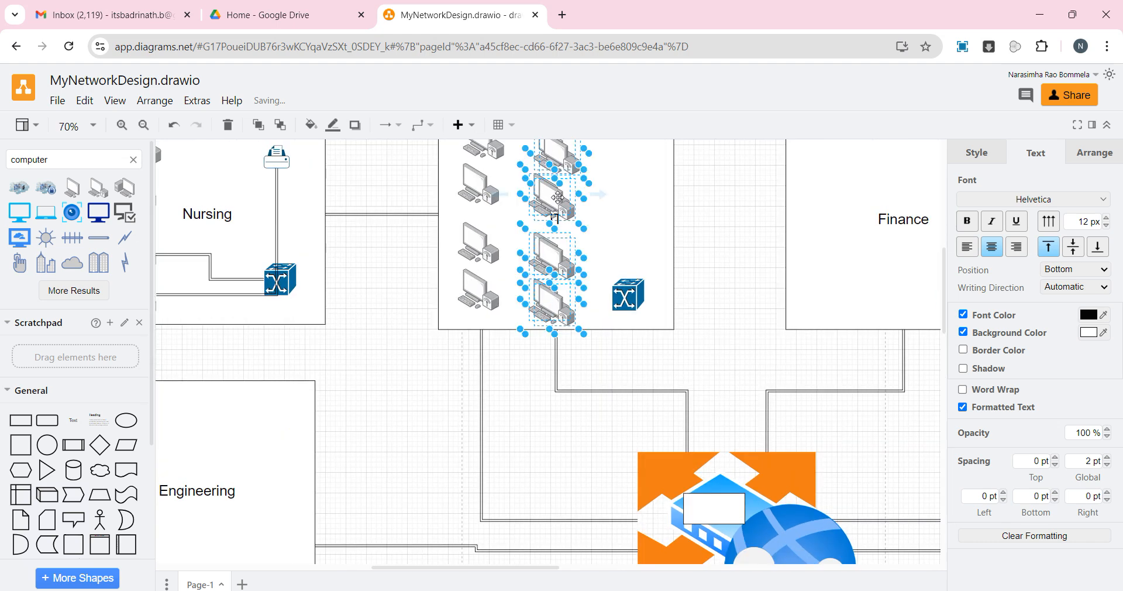
{"action": "left_click_drag", "start_coordinate": [562, 196], "coordinate": [820, 189]}
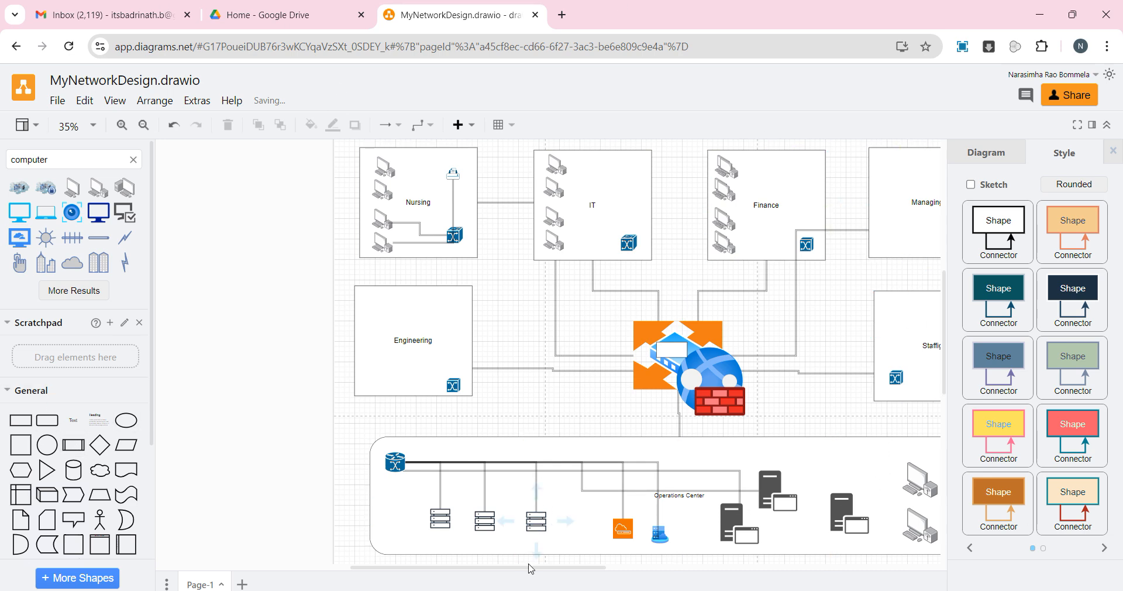
{"action": "left_click_drag", "start_coordinate": [532, 572], "coordinate": [564, 572]}
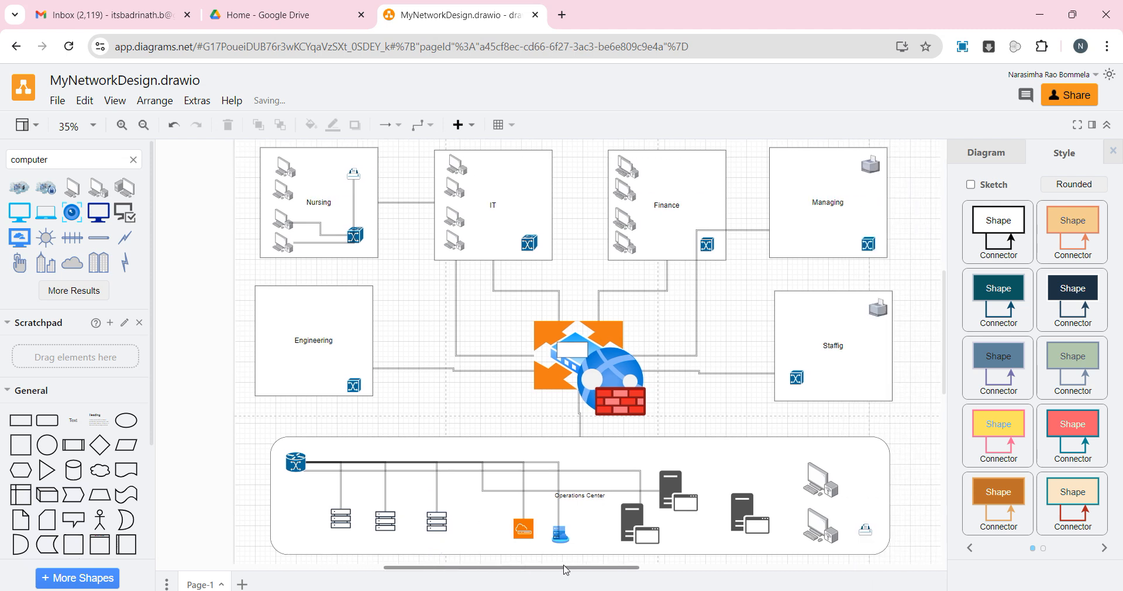
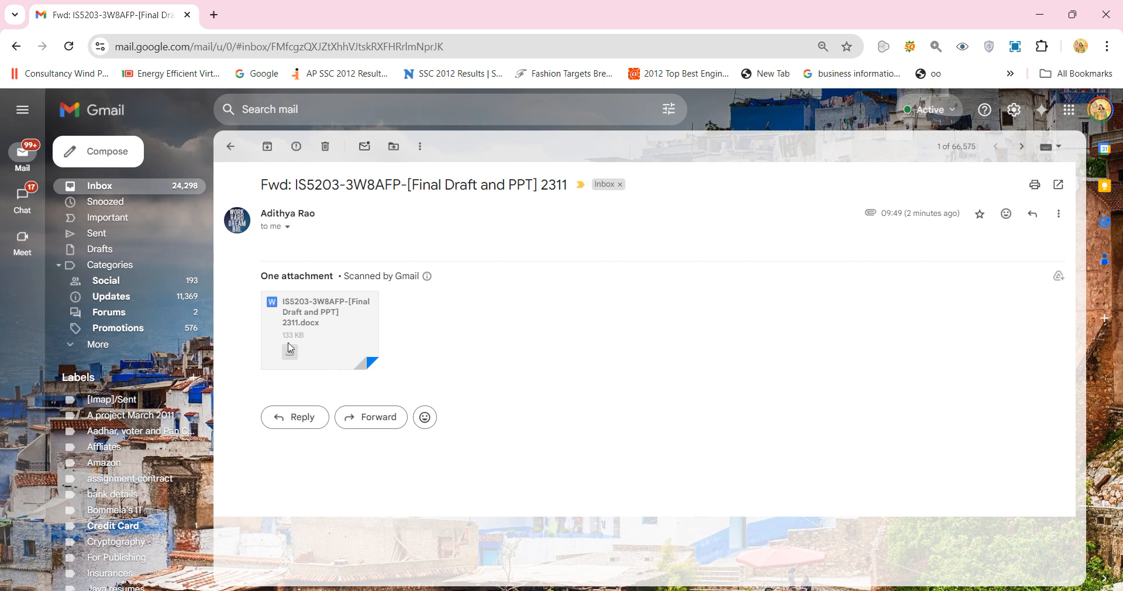
Step: Download the e-mail attachment "IS5203-3W8AFP-[Final Draft and PPT] 2311.docx" and open it in Word for editing
{"action": "mouse_move", "coordinate": [290, 353]}
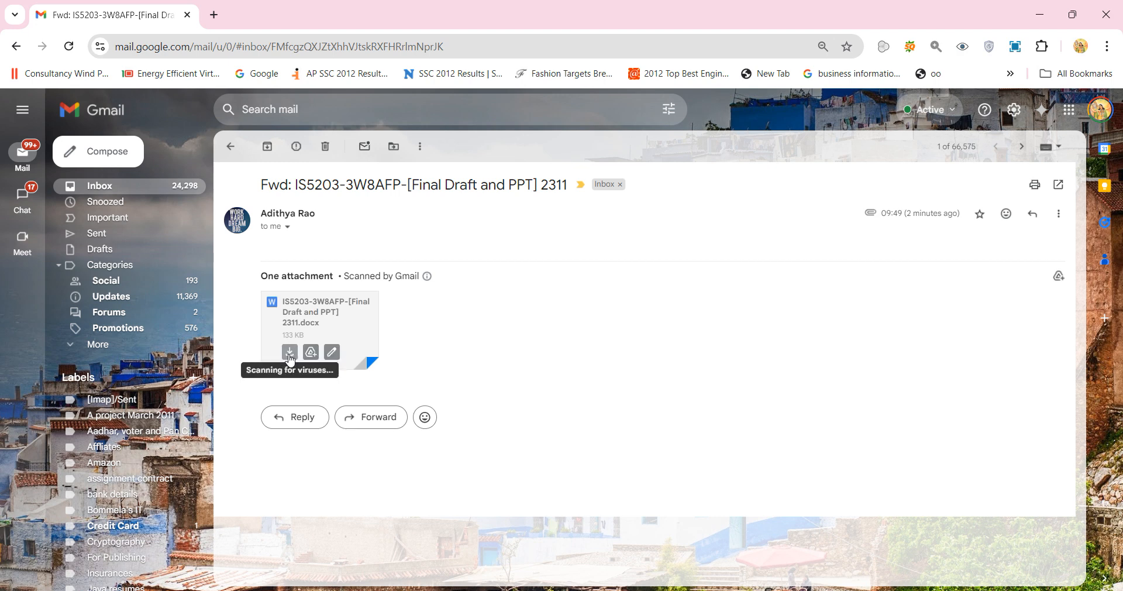
{"action": "left_click", "coordinate": [289, 351]}
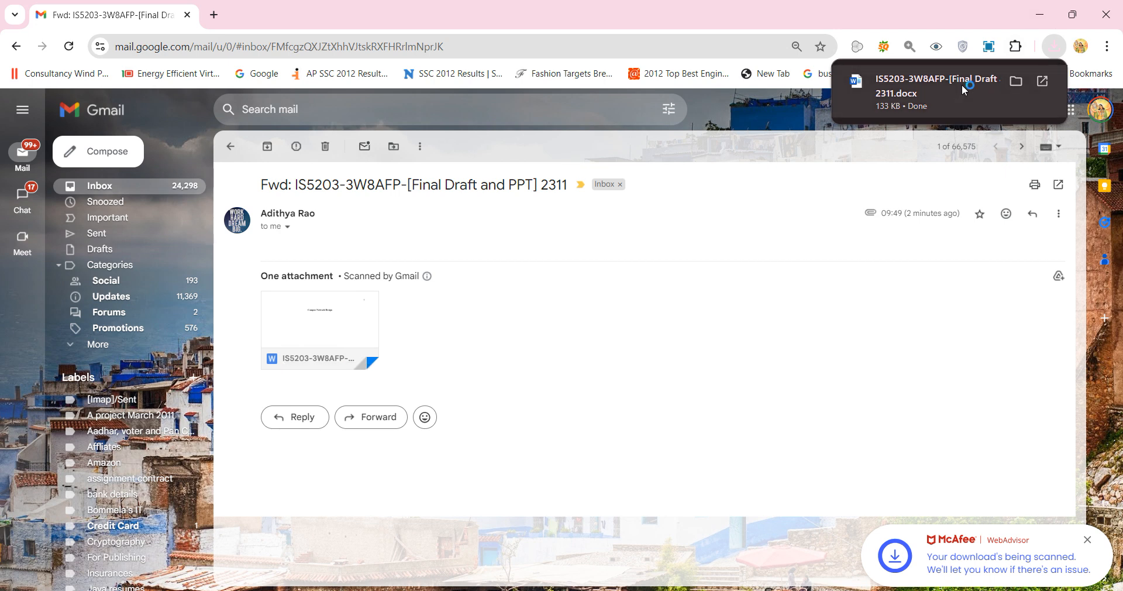
{"action": "left_click", "coordinate": [965, 88]}
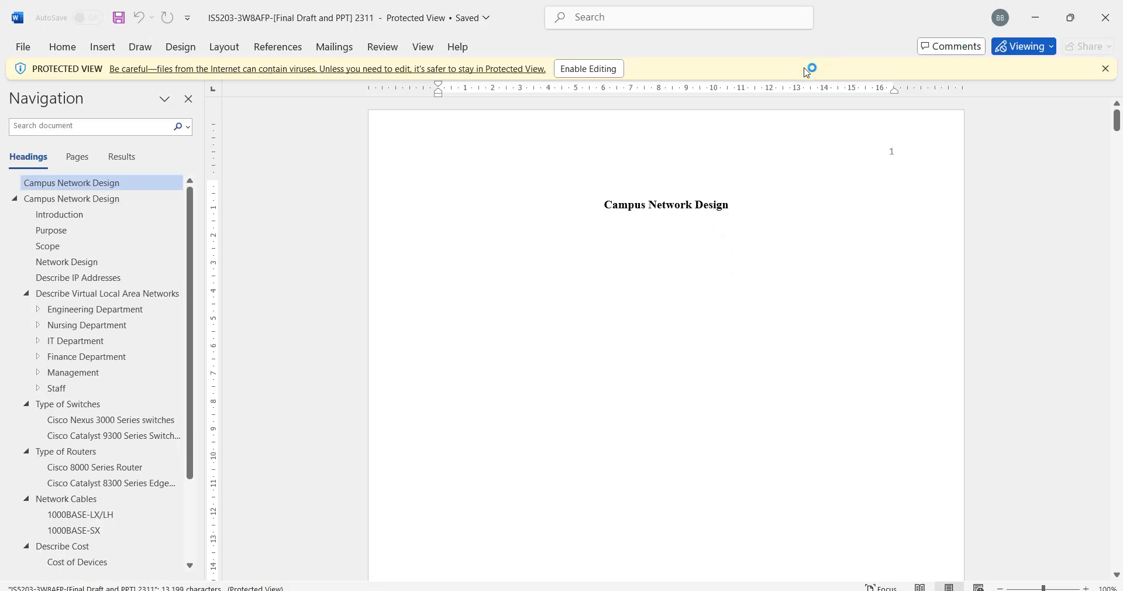
{"action": "left_click", "coordinate": [604, 69]}
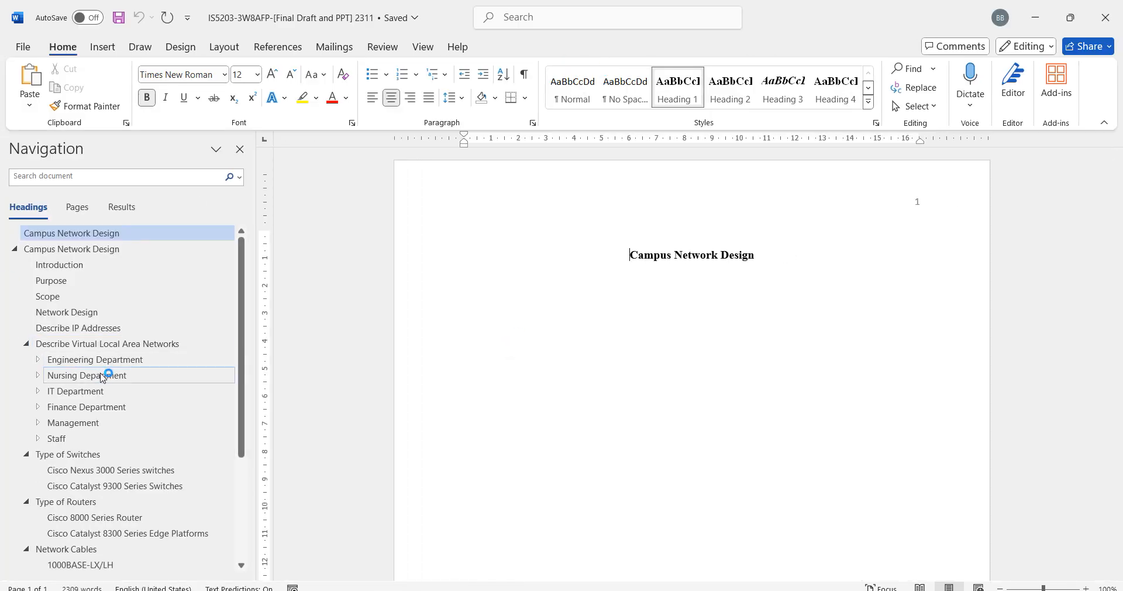
Step: Go to the "Describe Virtual Local Area Networks" heading and read through the Engineering Department's VLAN descriptions
{"action": "left_click", "coordinate": [121, 350]}
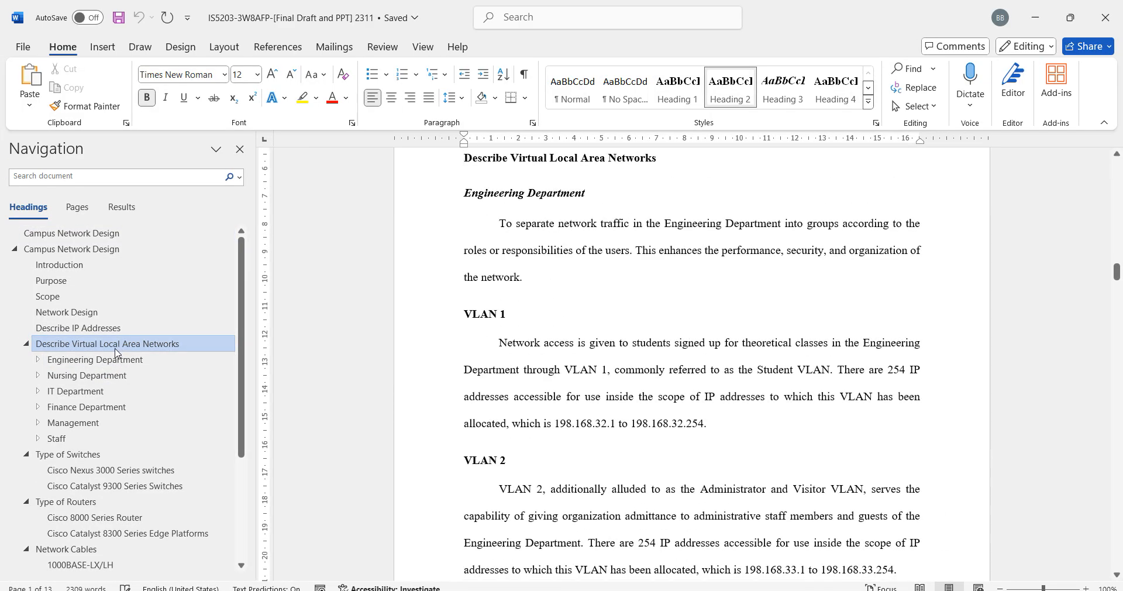
{"action": "scroll", "coordinate": [845, 352], "scroll_direction": "up", "scroll_amount": 15}
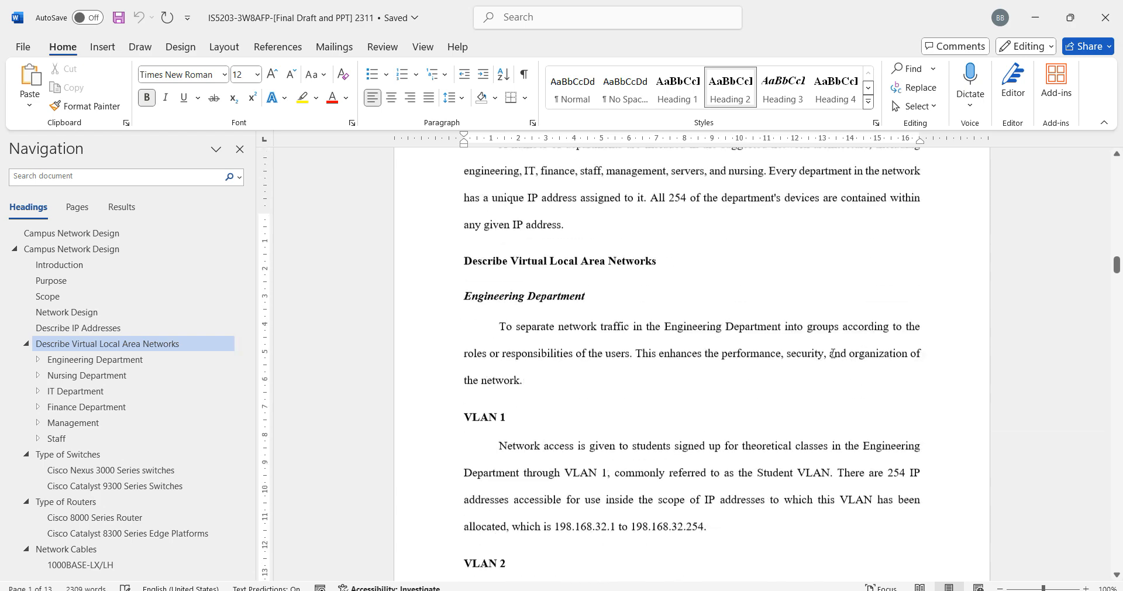
{"action": "scroll", "coordinate": [826, 341], "scroll_direction": "down", "scroll_amount": 15}
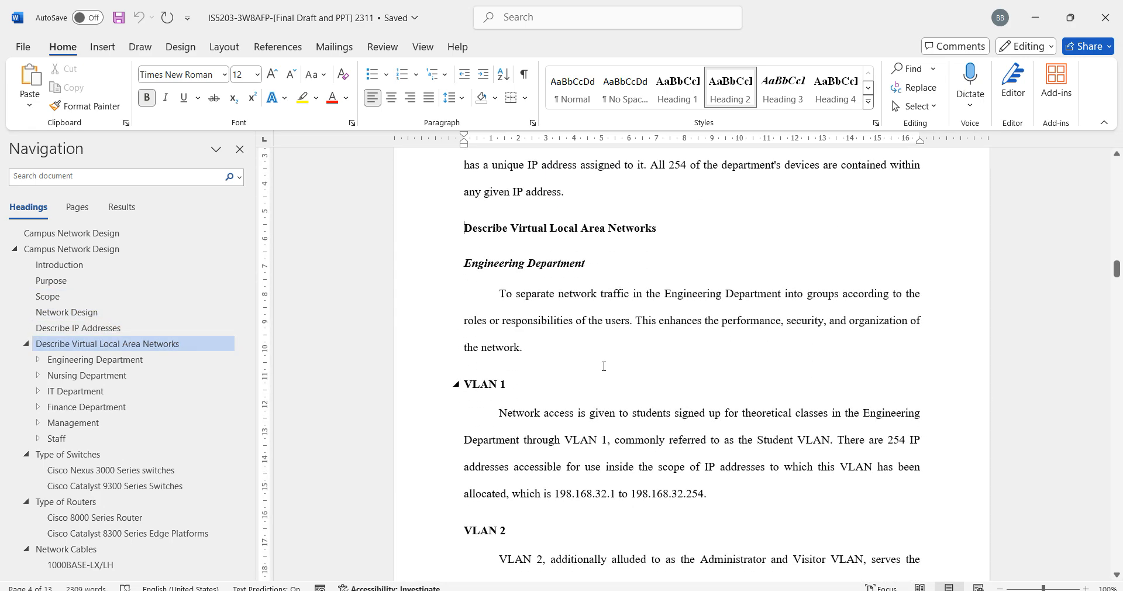
Step: Switch to the "Networking Desinging" workbook in Excel to view its basic network information sheet
{"action": "key", "text": "alt+Tab"}
{"action": "key", "text": "alt+Tab"}
{"action": "key", "text": "alt+Tab"}
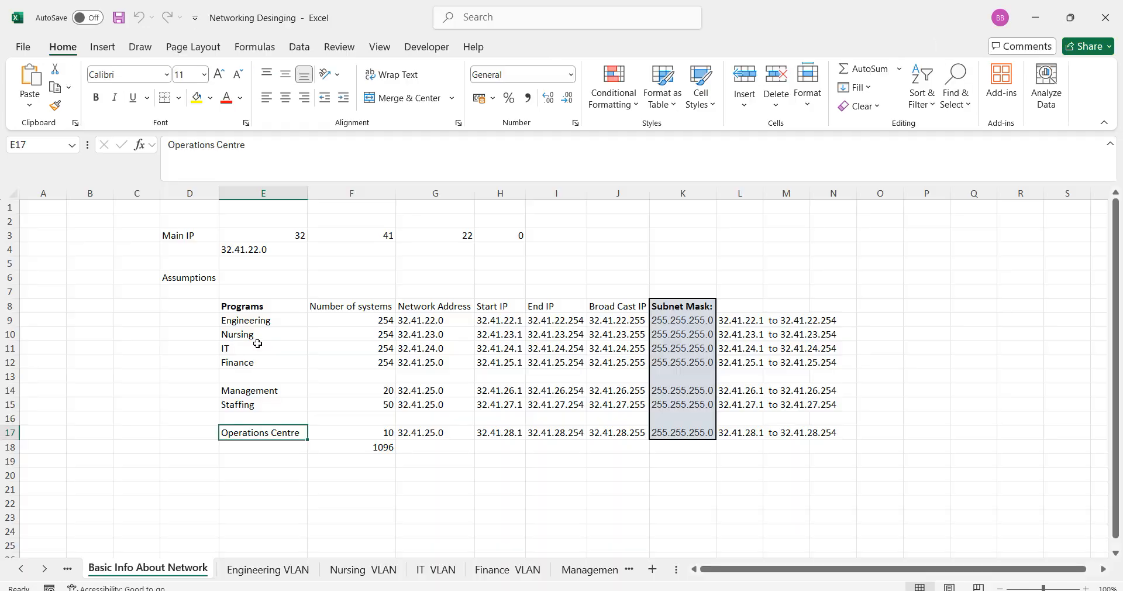
Step: Examine the Engineering entry and the Main IP octets in row 3 of the basic network information sheet
{"action": "left_click", "coordinate": [249, 319]}
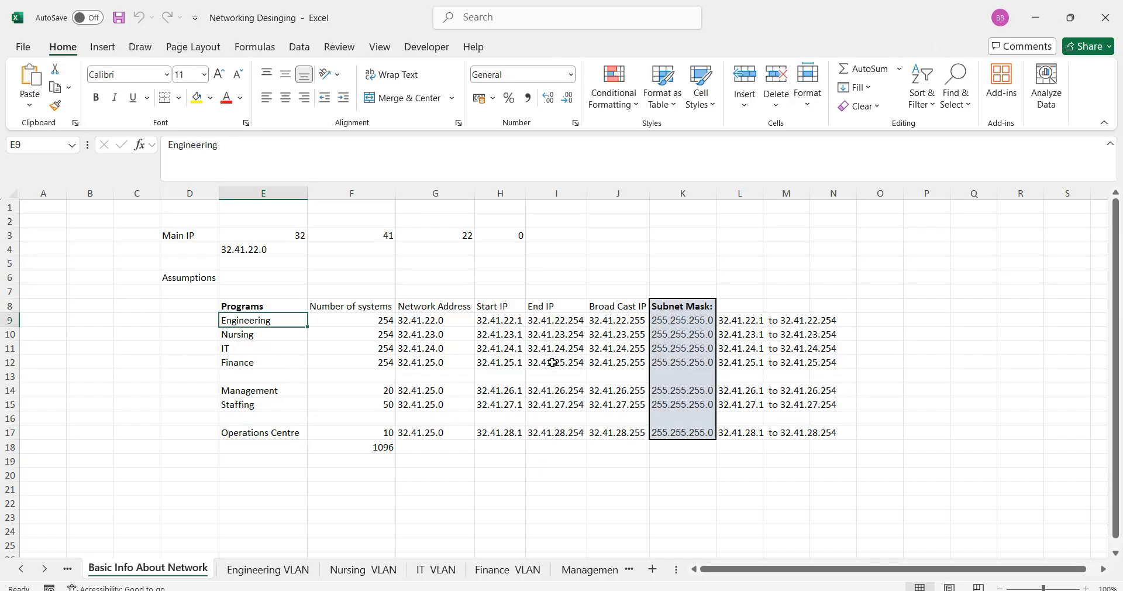
{"action": "left_click", "coordinate": [496, 232]}
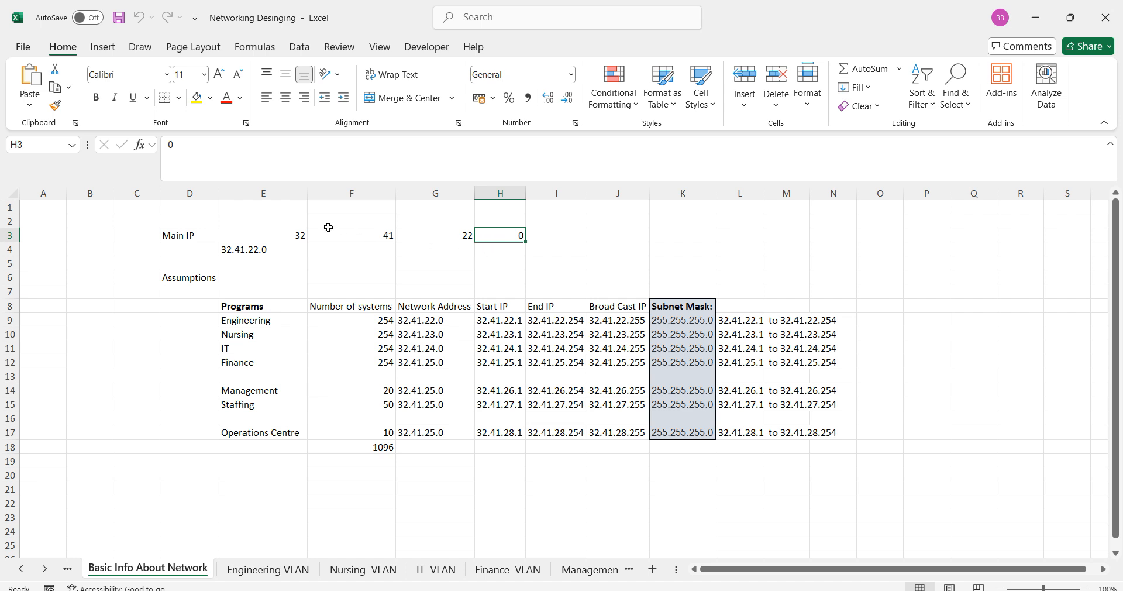
{"action": "left_click_drag", "start_coordinate": [299, 232], "coordinate": [433, 244]}
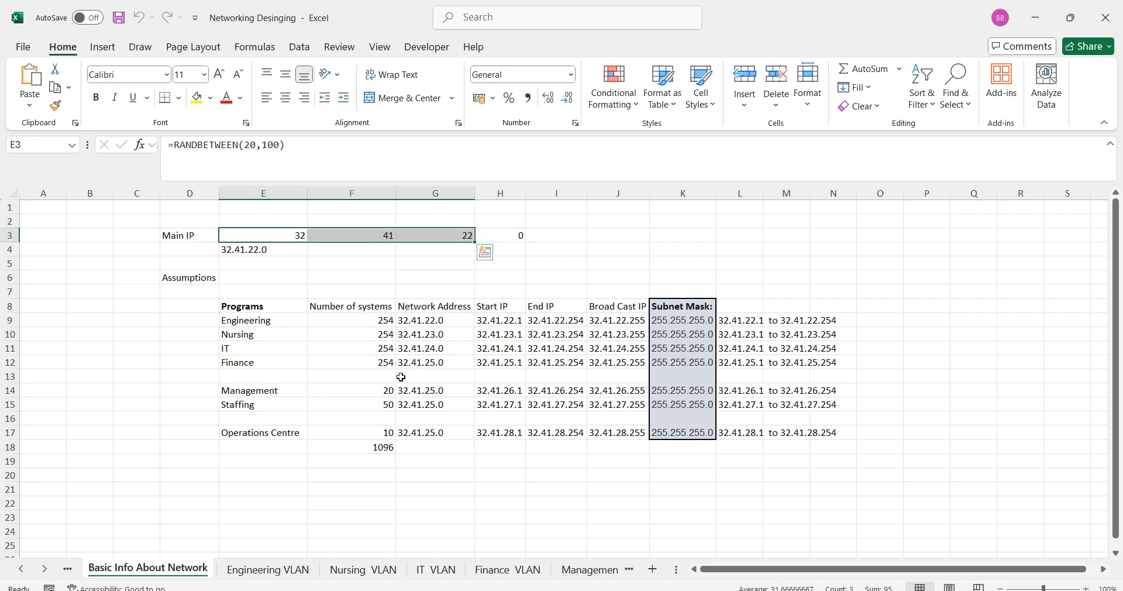
Step: Switch to the Word report and compare the Engineering Department's VLAN 1 and VLAN 2 descriptions with the workbook's IP table
{"action": "key", "text": "alt+Tab"}
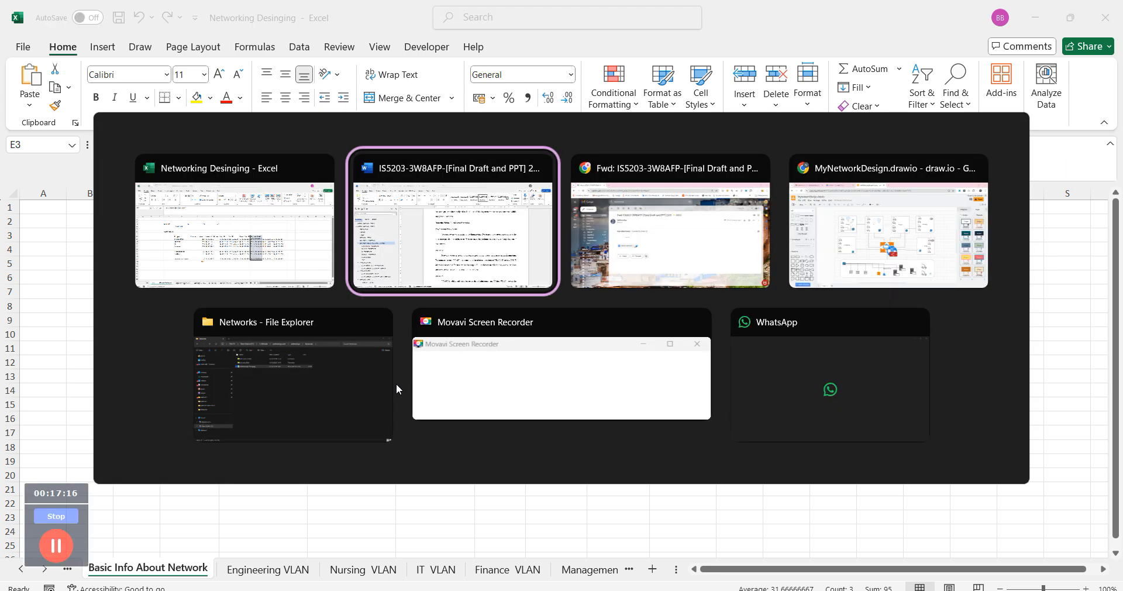
{"action": "key", "text": "alt+Tab"}
{"action": "key", "text": "alt+shift+Tab"}
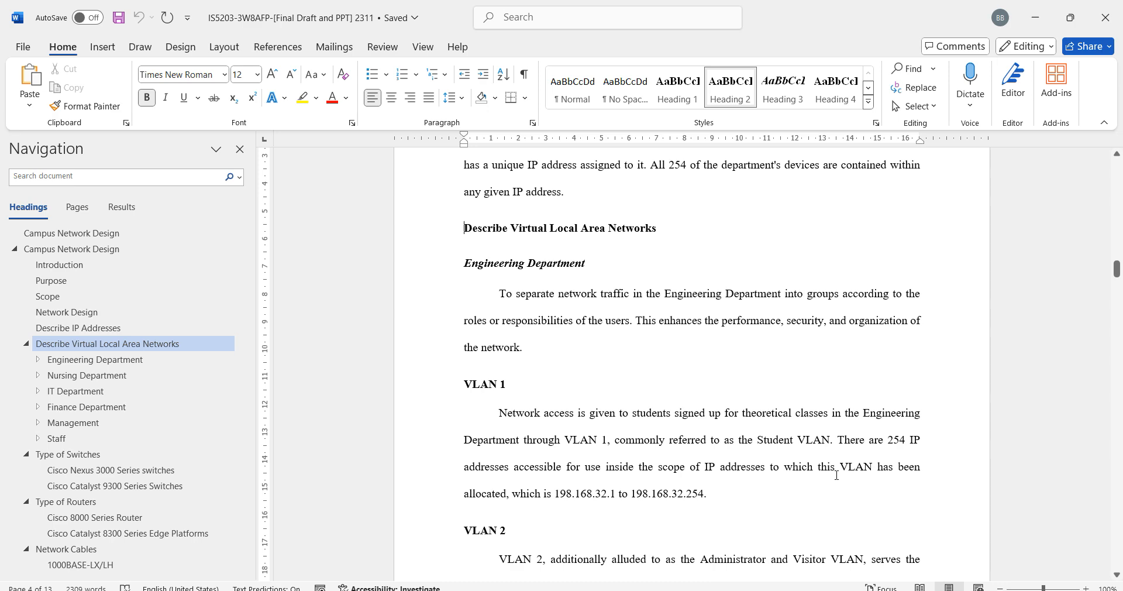
{"action": "scroll", "coordinate": [836, 475], "scroll_direction": "down", "scroll_amount": 2}
{"action": "scroll", "coordinate": [815, 479], "scroll_direction": "down", "scroll_amount": 1}
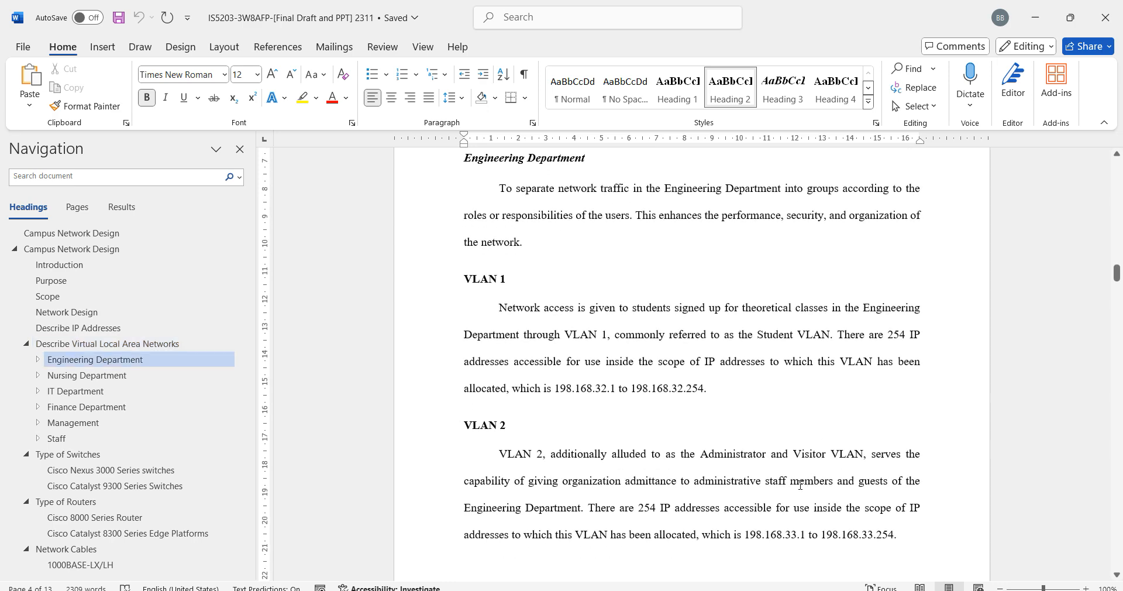
{"action": "key", "text": "alt+Tab"}
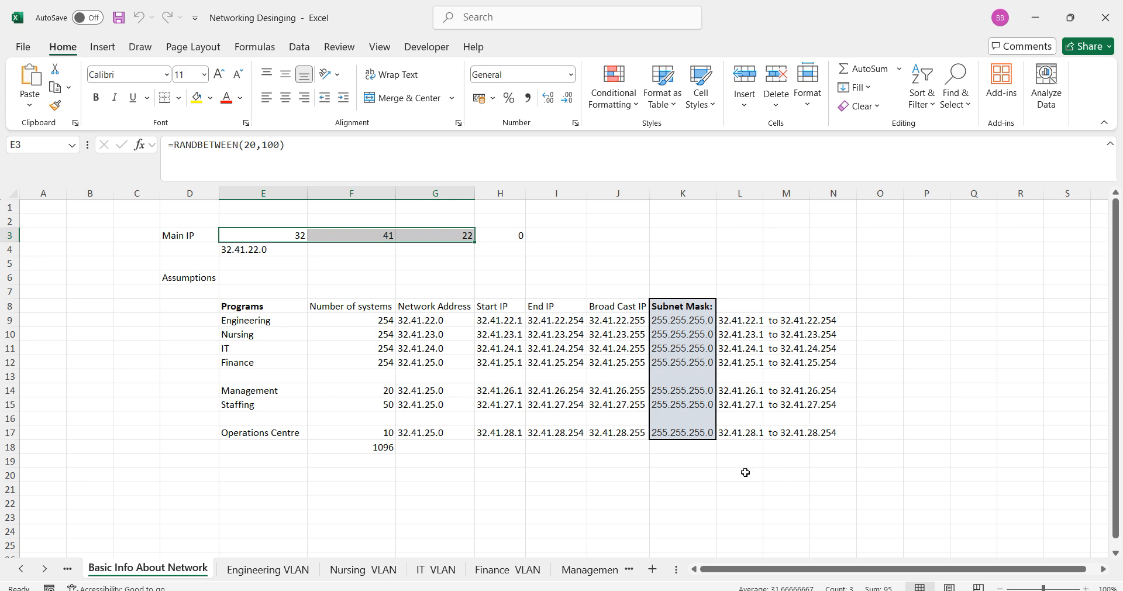
{"action": "key", "text": "alt+Tab"}
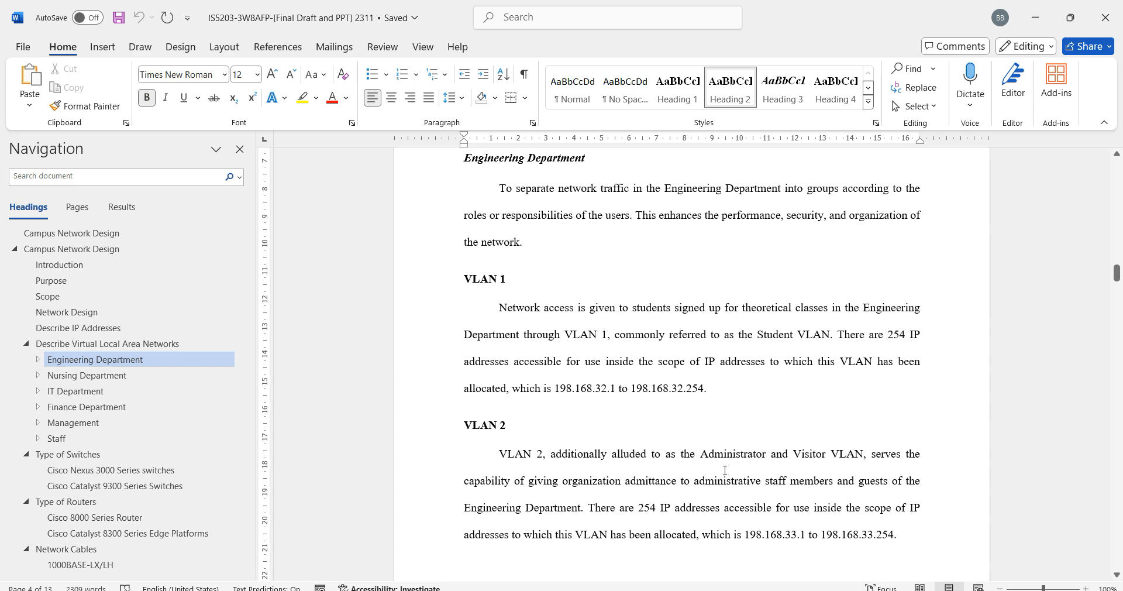
Step: Review the report from the Introduction through the "Describe IP Addresses" and "Describe Virtual Local Area Networks" sections
{"action": "scroll", "coordinate": [742, 415], "scroll_direction": "up", "scroll_amount": 3}
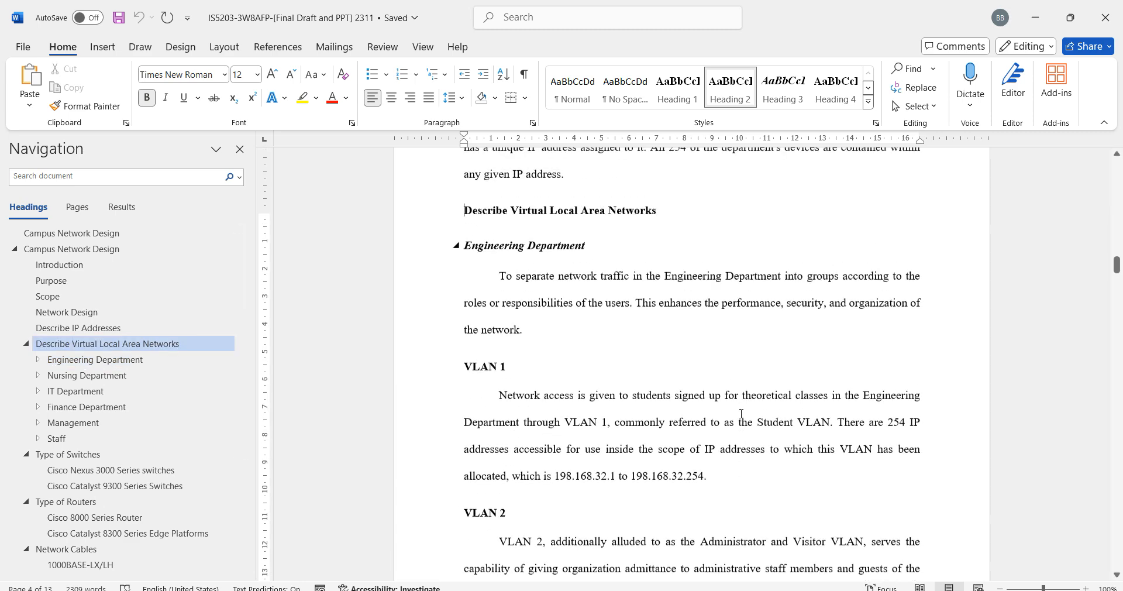
{"action": "scroll", "coordinate": [742, 413], "scroll_direction": "up", "scroll_amount": 20}
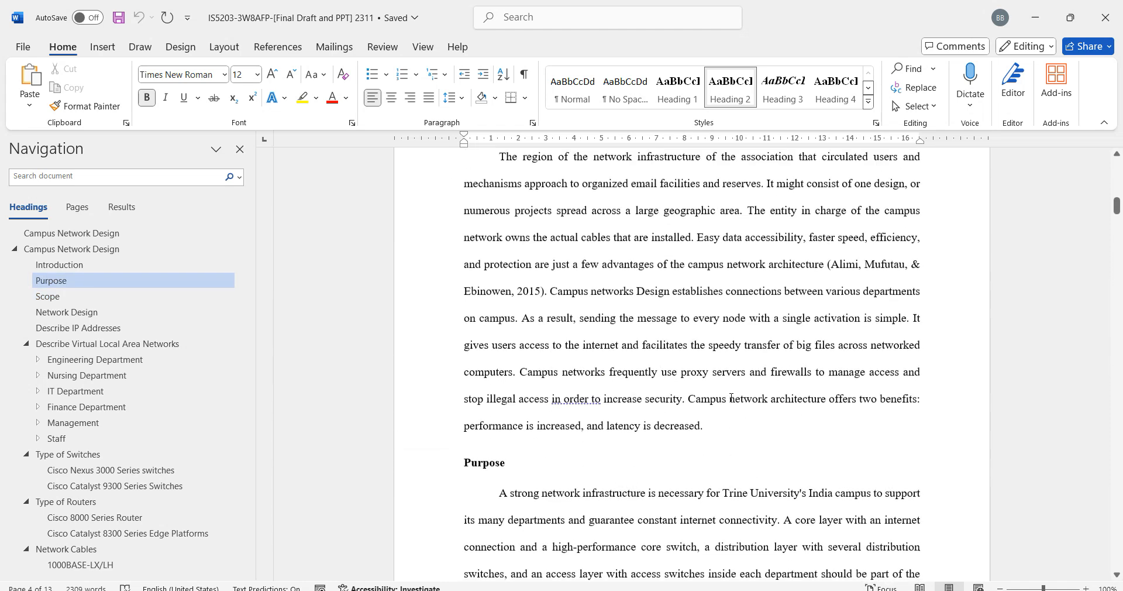
{"action": "scroll", "coordinate": [731, 399], "scroll_direction": "up", "scroll_amount": 5}
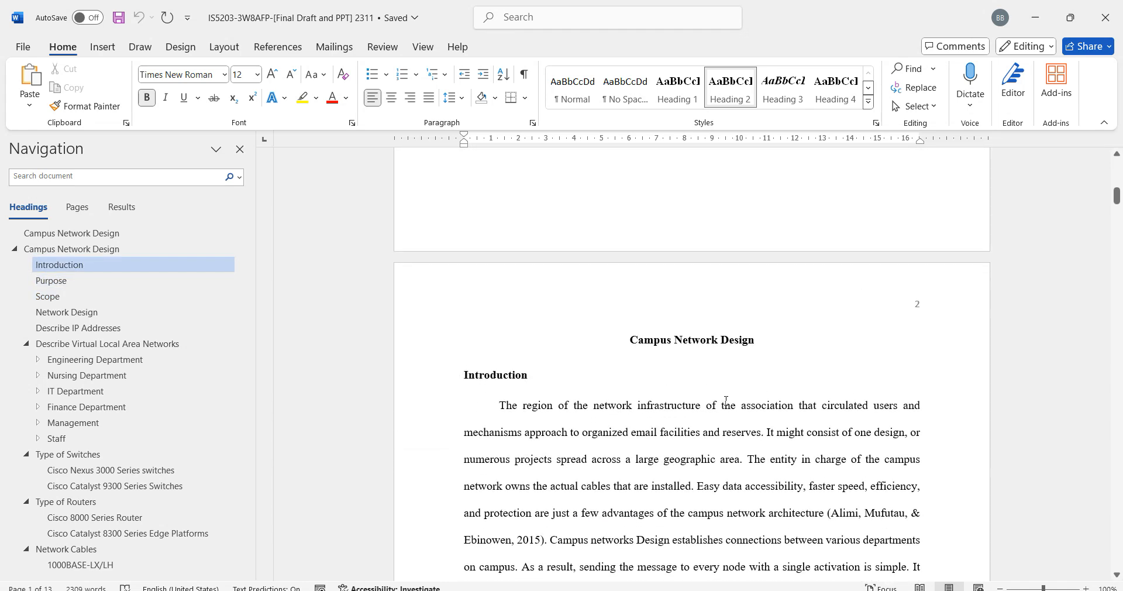
{"action": "scroll", "coordinate": [726, 400], "scroll_direction": "down", "scroll_amount": 10}
{"action": "left_click", "coordinate": [121, 348]}
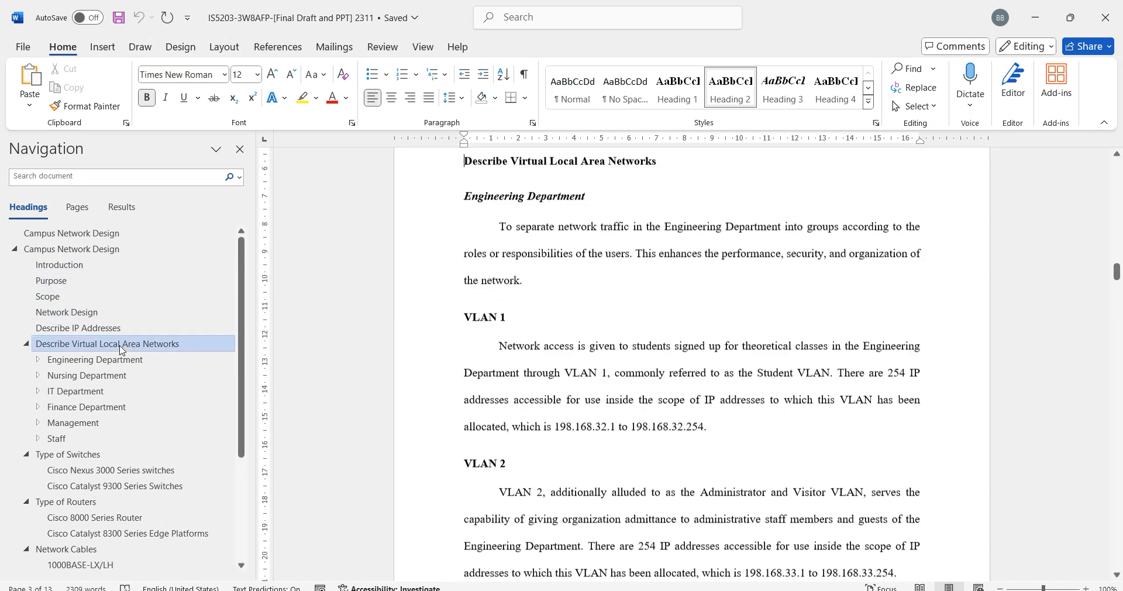
{"action": "left_click", "coordinate": [115, 328]}
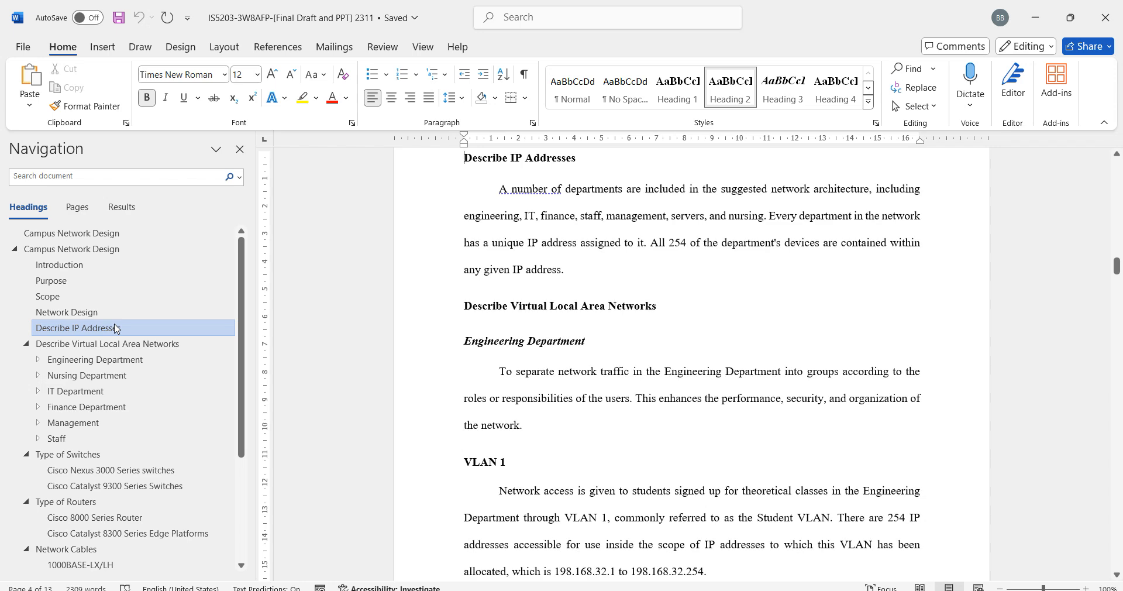
{"action": "left_click", "coordinate": [120, 344]}
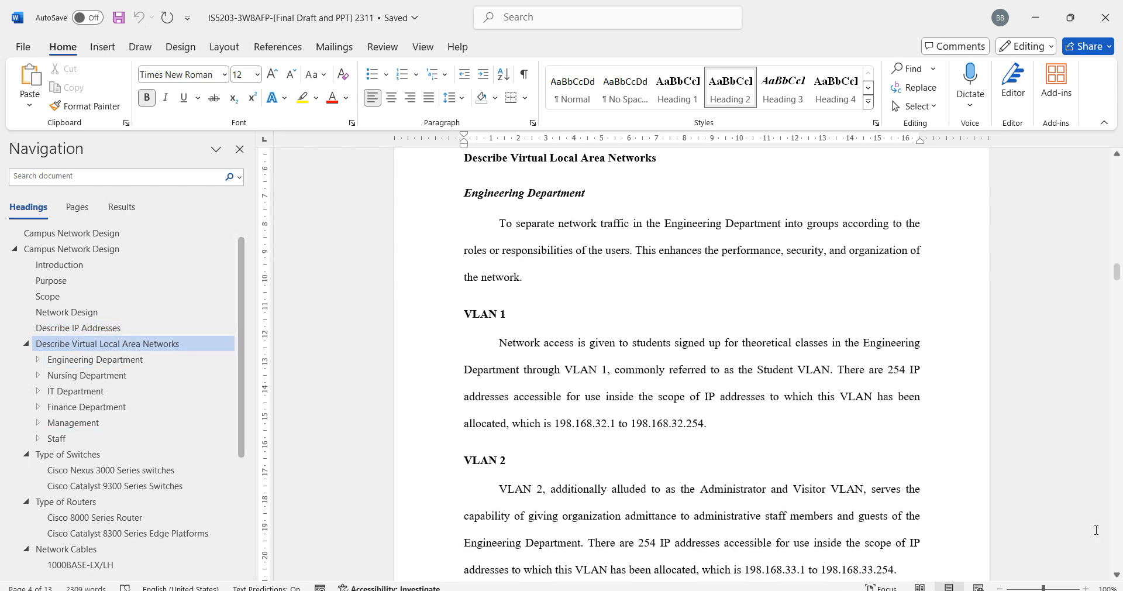
{"action": "scroll", "coordinate": [720, 377], "scroll_direction": "down", "scroll_amount": 3}
Step: View the Engineering VLAN sheet in Excel, and return to Word to skim the department VLAN sections up to Cisco Catalyst 9300 Series Switches
{"action": "key", "text": "alt+Tab"}
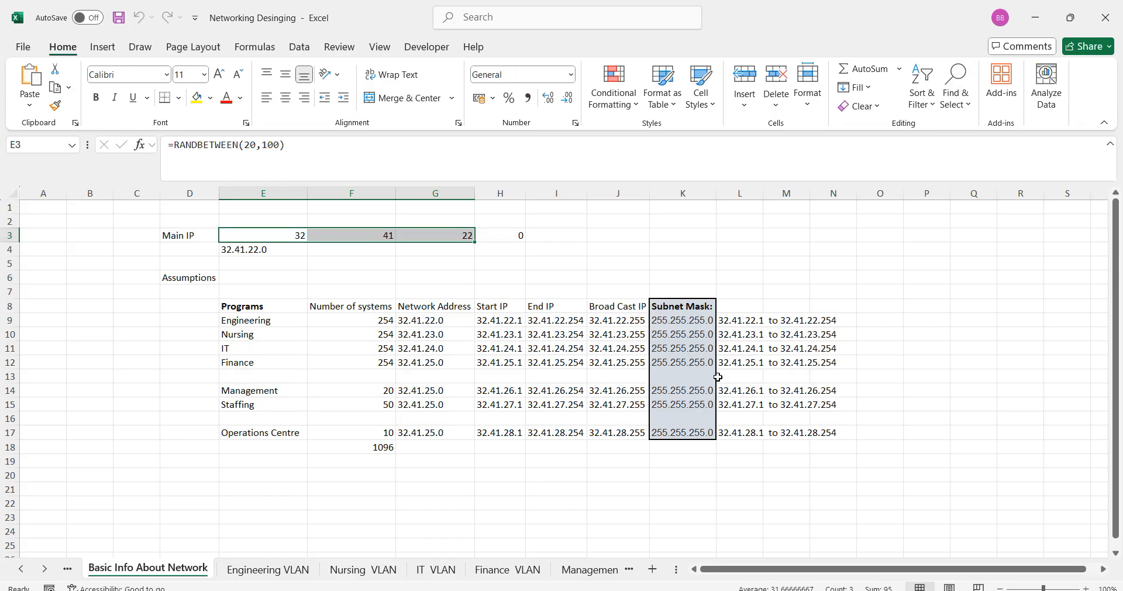
{"action": "left_click", "coordinate": [271, 566]}
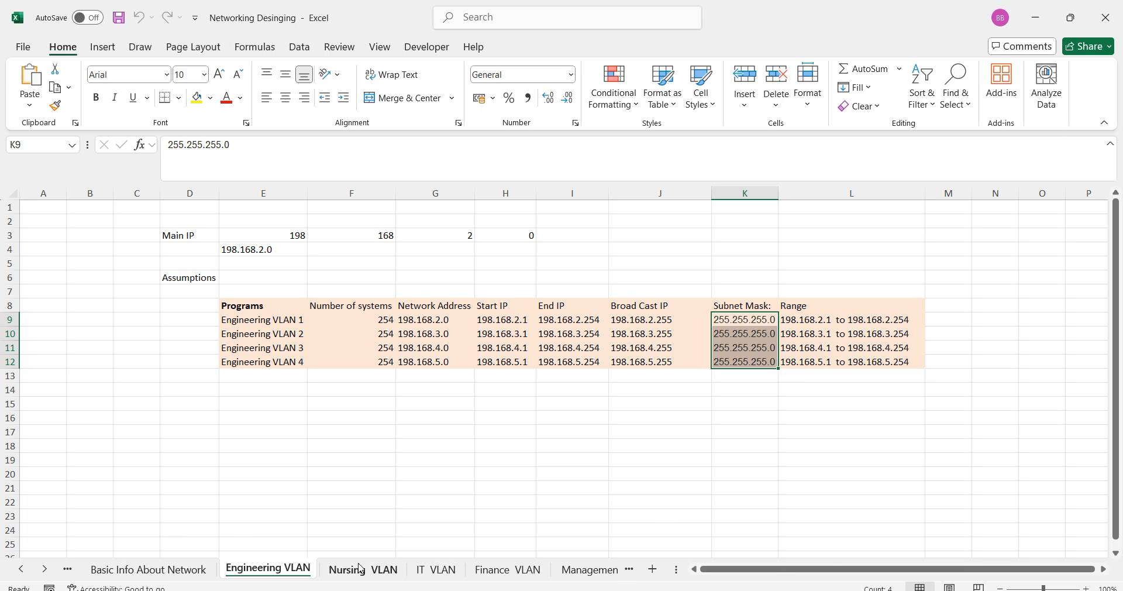
{"action": "key", "text": "alt+Tab"}
{"action": "scroll", "coordinate": [778, 400], "scroll_direction": "down", "scroll_amount": 15}
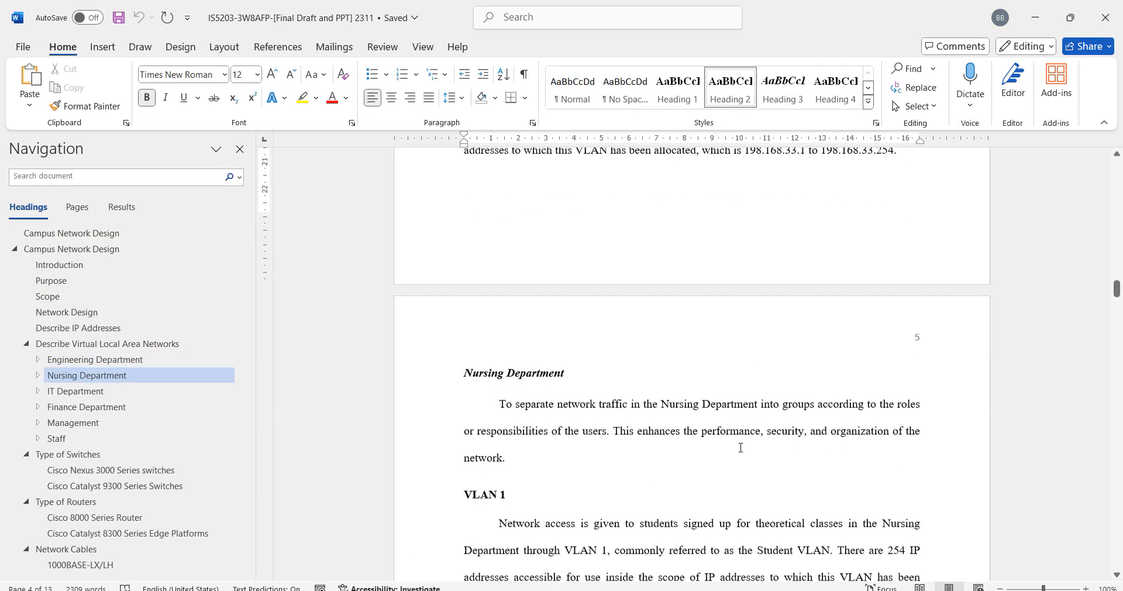
{"action": "scroll", "coordinate": [758, 447], "scroll_direction": "down", "scroll_amount": 14}
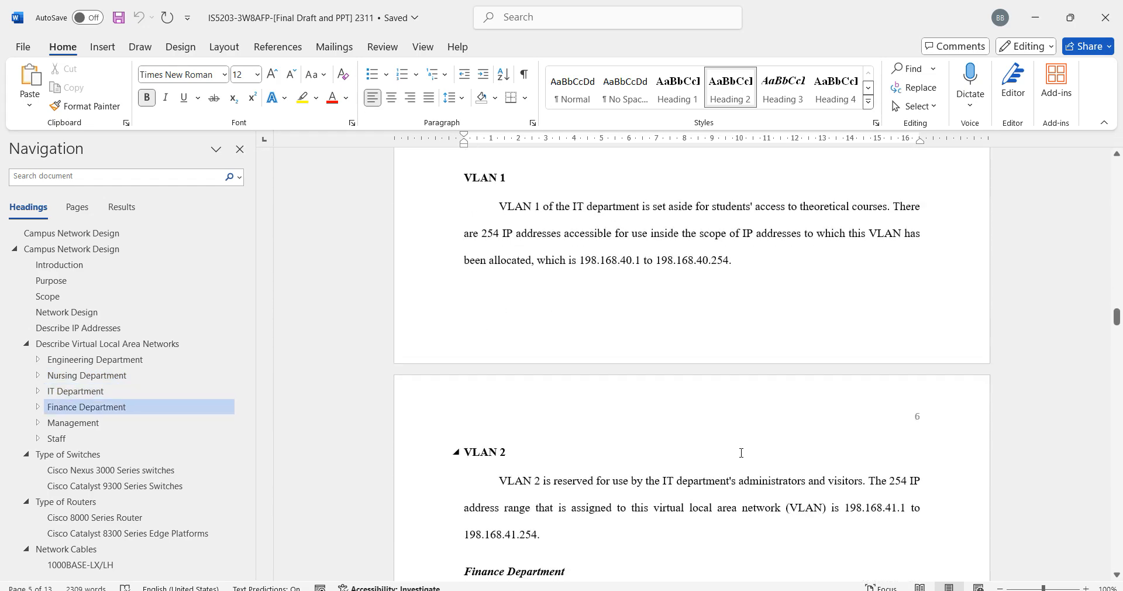
{"action": "scroll", "coordinate": [713, 495], "scroll_direction": "down", "scroll_amount": 15}
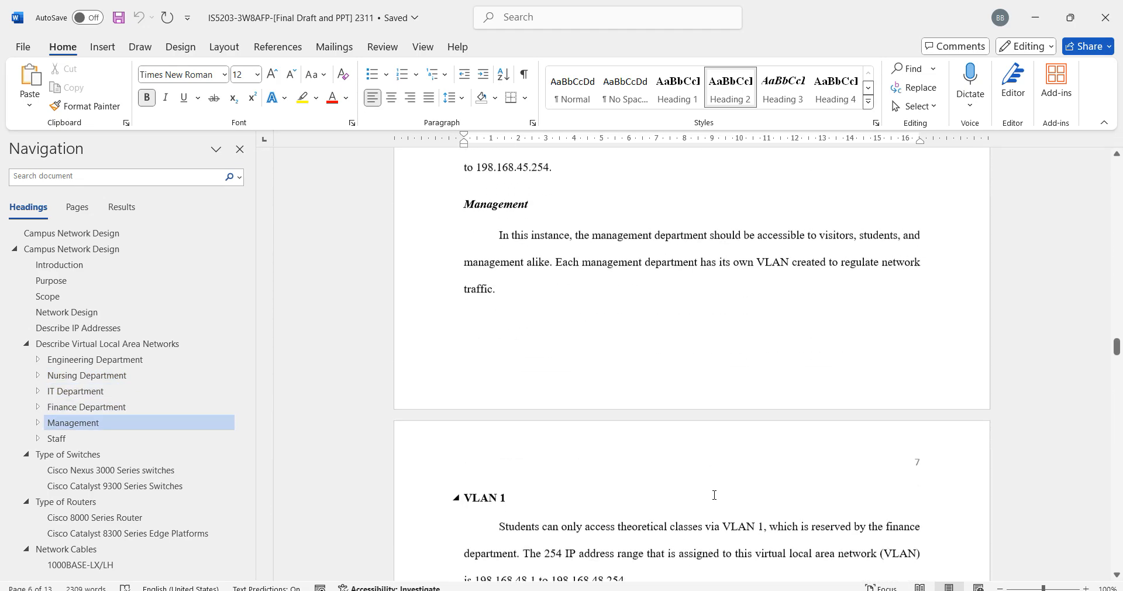
{"action": "scroll", "coordinate": [669, 531], "scroll_direction": "down", "scroll_amount": 10}
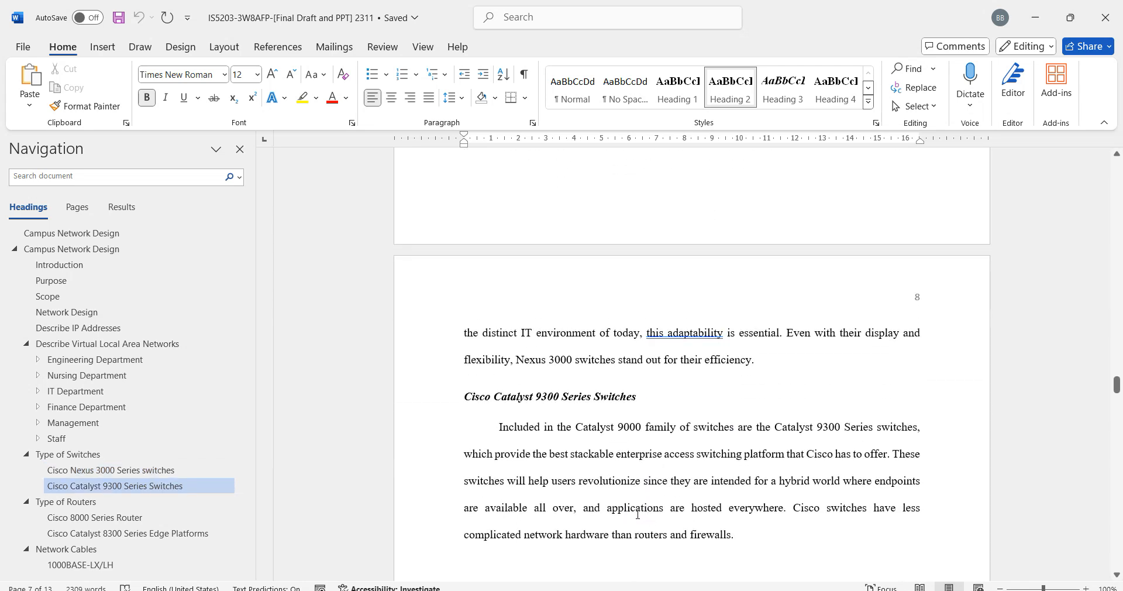
Step: Switch back to the Excel workbook and examine the department IP table on the Basic Info About Network sheet
{"action": "key", "text": "alt+Tab"}
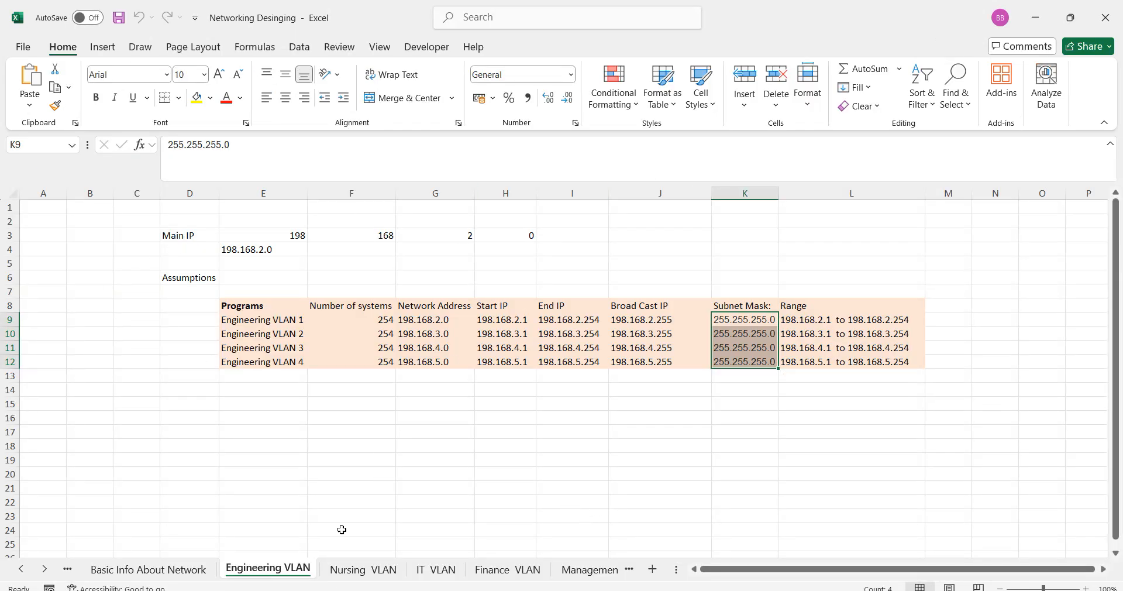
{"action": "left_click", "coordinate": [148, 569]}
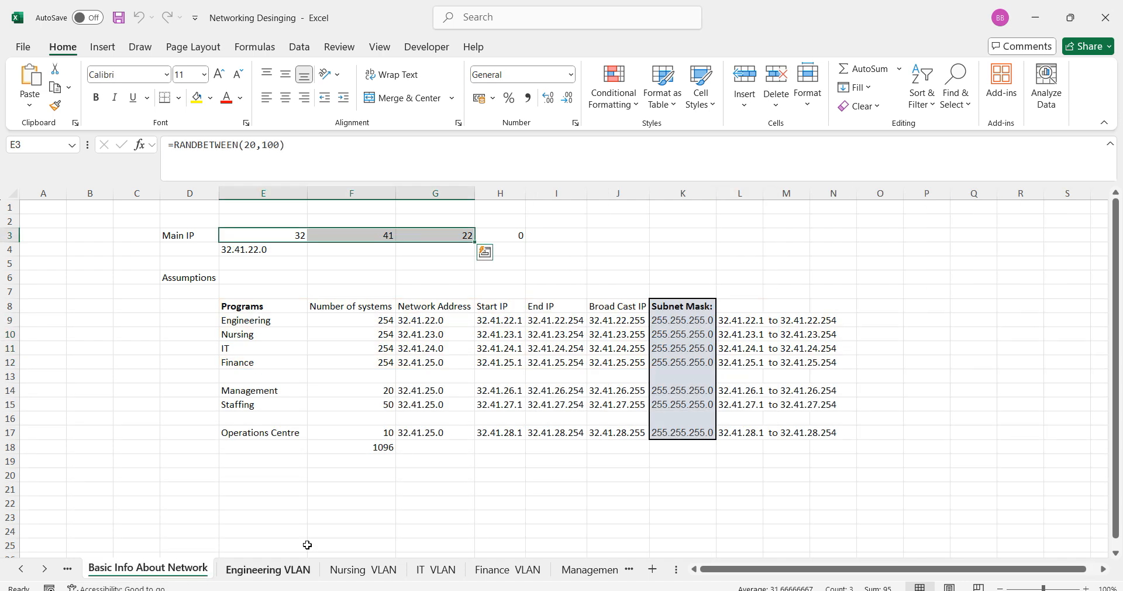
{"action": "left_click", "coordinate": [507, 483]}
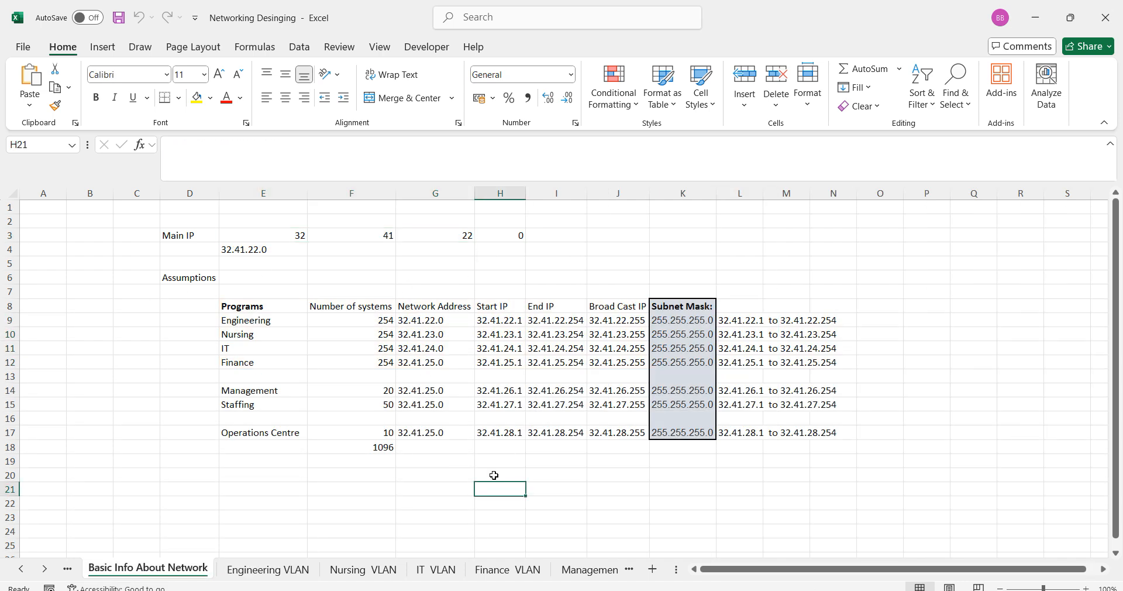
{"action": "left_click", "coordinate": [514, 515]}
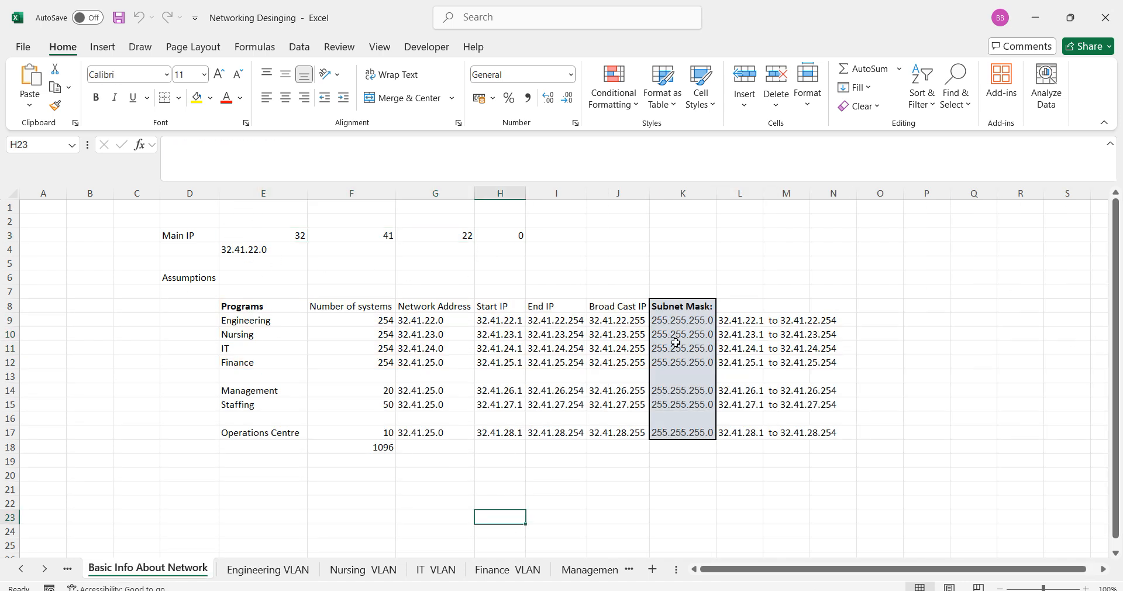
{"action": "left_click", "coordinate": [974, 375]}
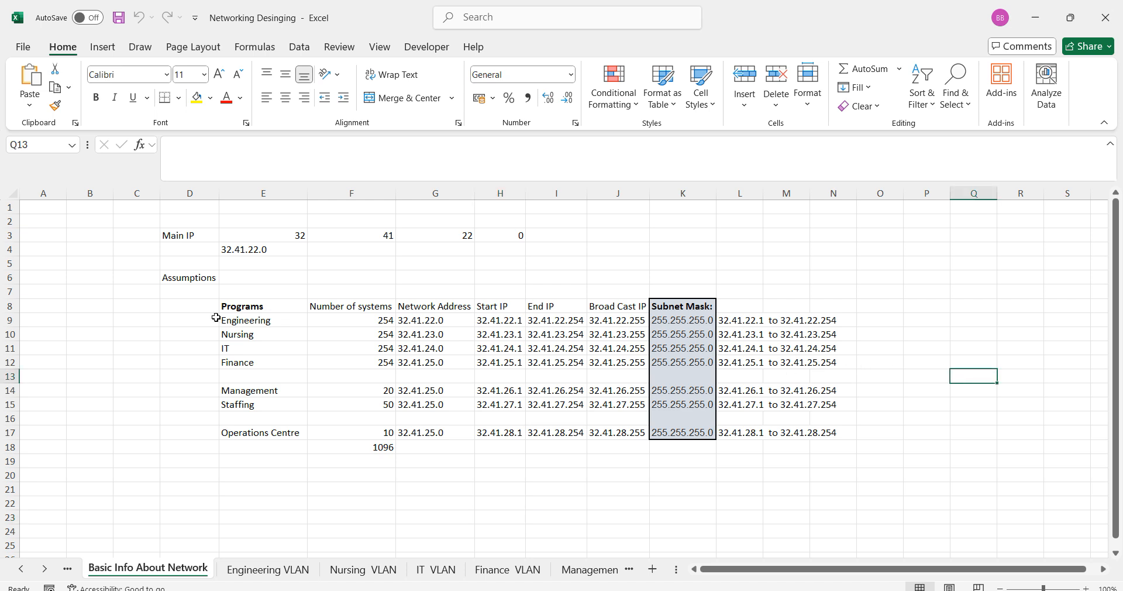
Step: Examine the Engineering row of the IP table, including its subnet mask and the CONCAT formula of its address range
{"action": "left_click", "coordinate": [256, 320]}
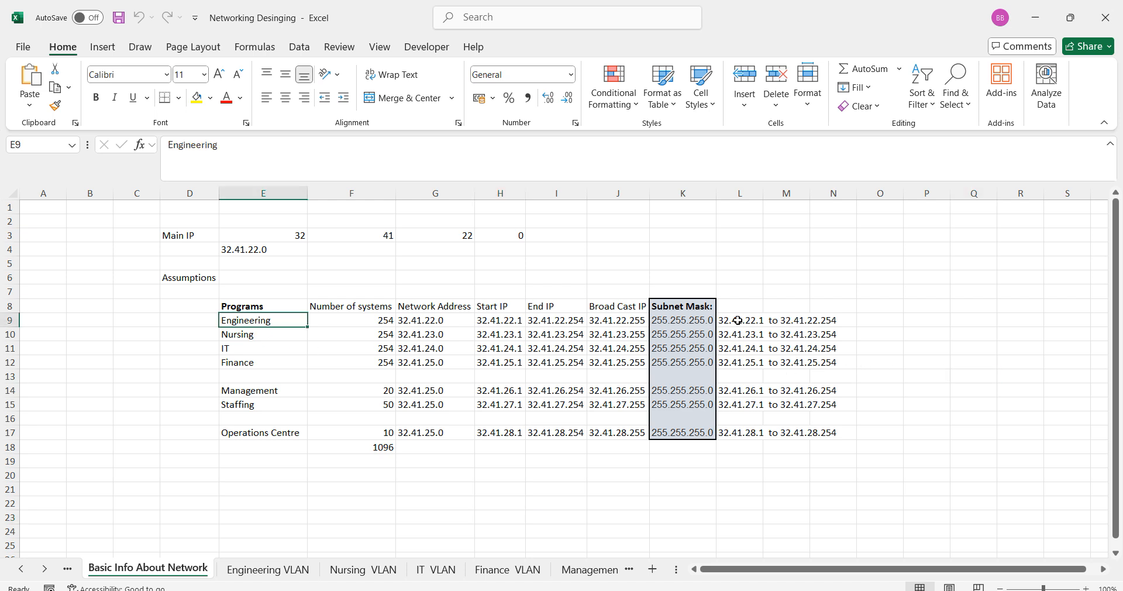
{"action": "left_click", "coordinate": [708, 322]}
{"action": "left_click", "coordinate": [741, 320]}
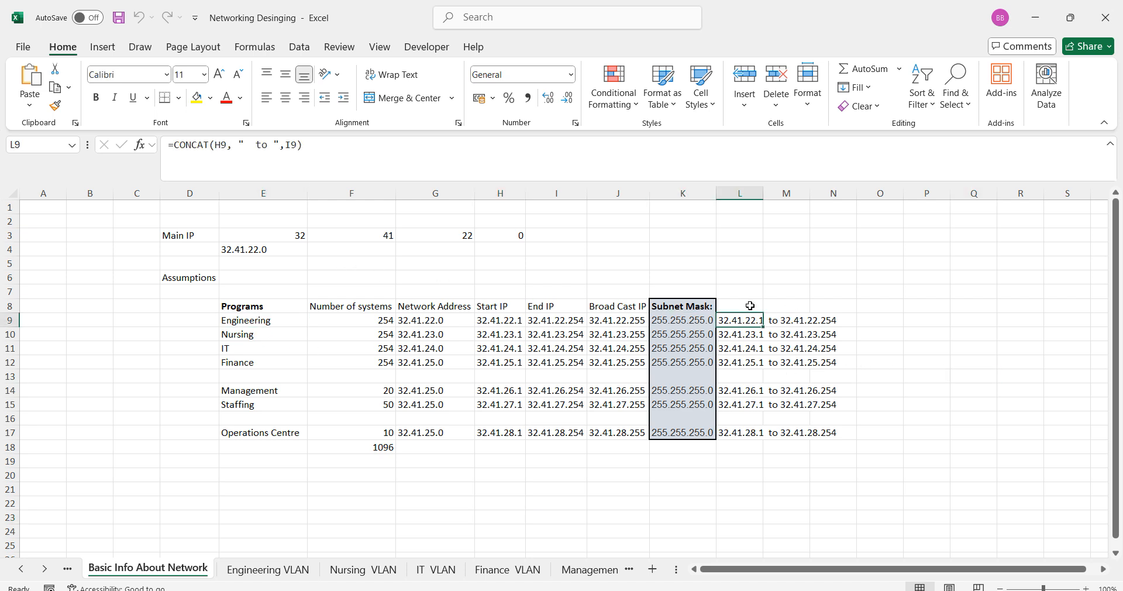
{"action": "left_click_drag", "start_coordinate": [749, 305], "coordinate": [789, 305]}
{"action": "left_click", "coordinate": [719, 322]}
{"action": "left_click", "coordinate": [846, 374]}
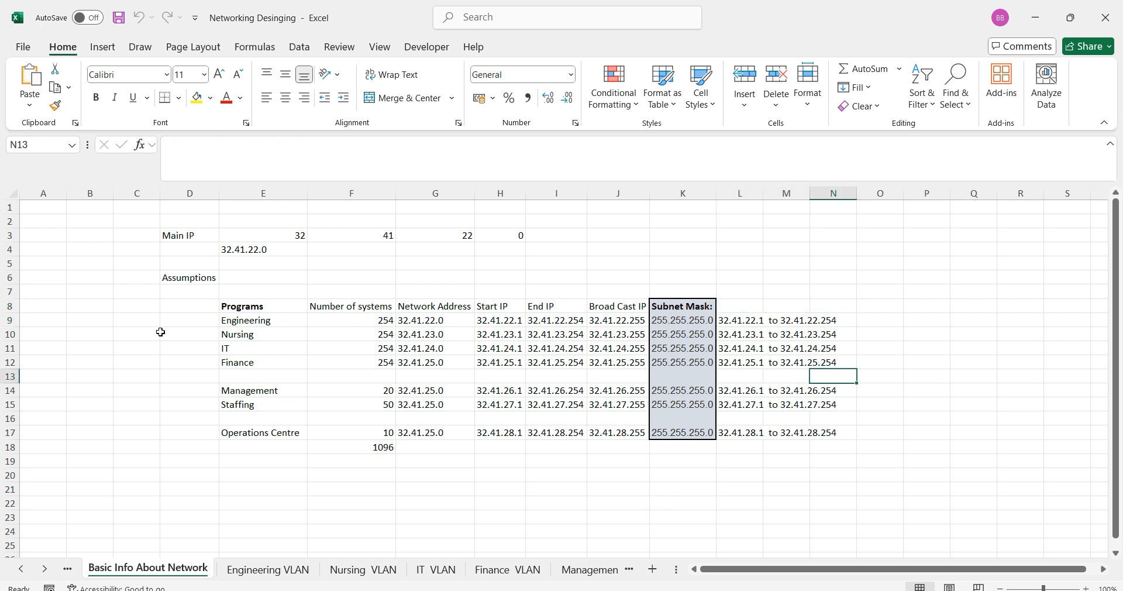
{"action": "left_click", "coordinate": [10, 320]}
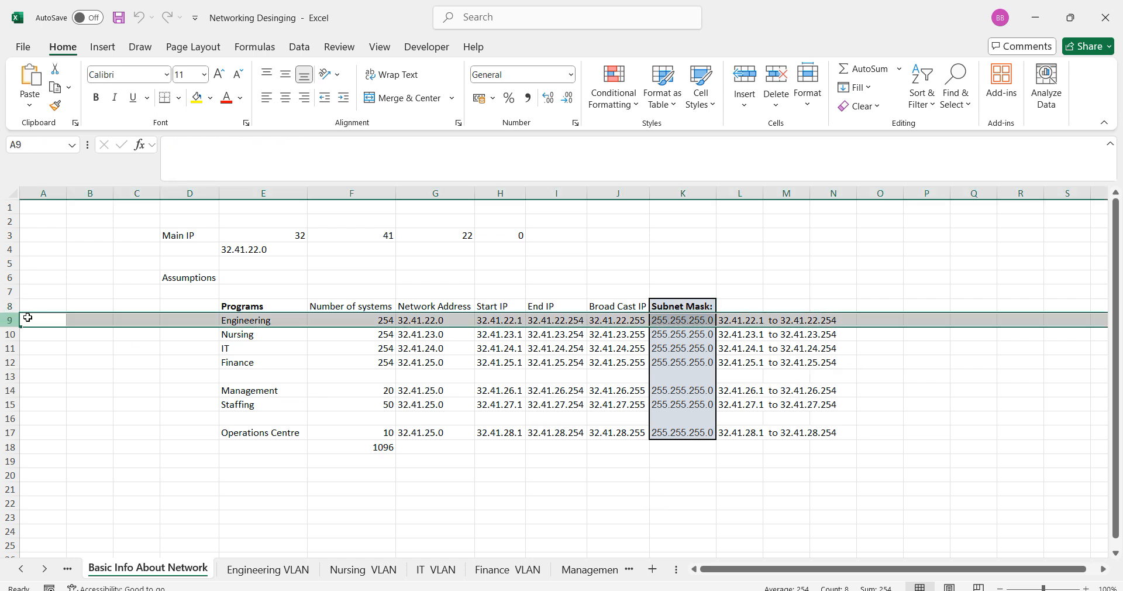
{"action": "left_click", "coordinate": [742, 322]}
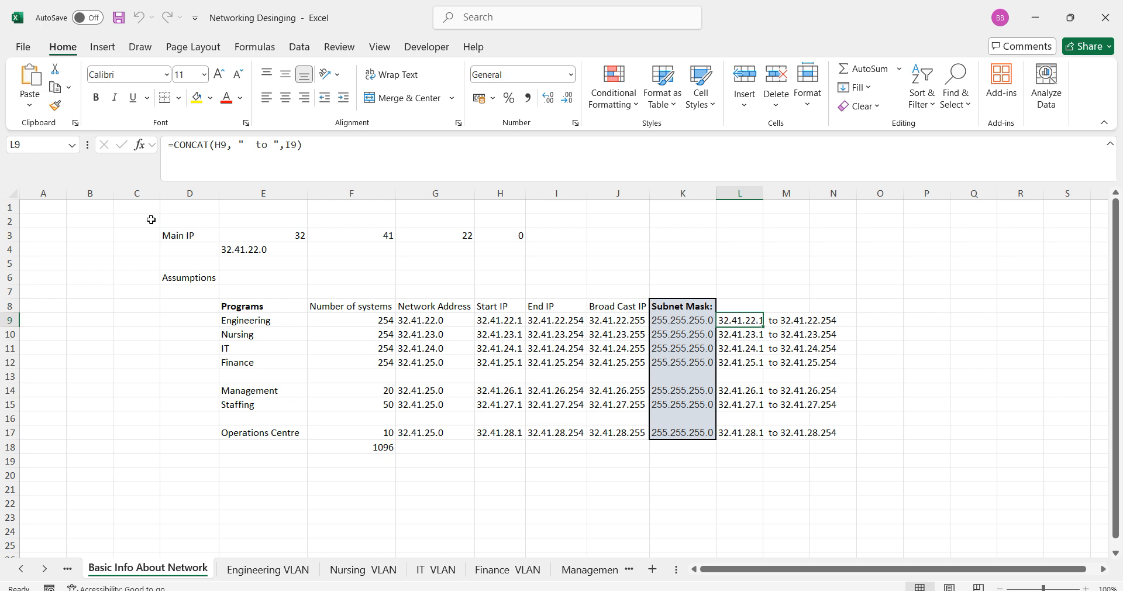
Step: Check the Main IP's RANDBETWEEN formula and enter "q" in cell P4 to recalculate the random addresses
{"action": "left_click", "coordinate": [273, 235]}
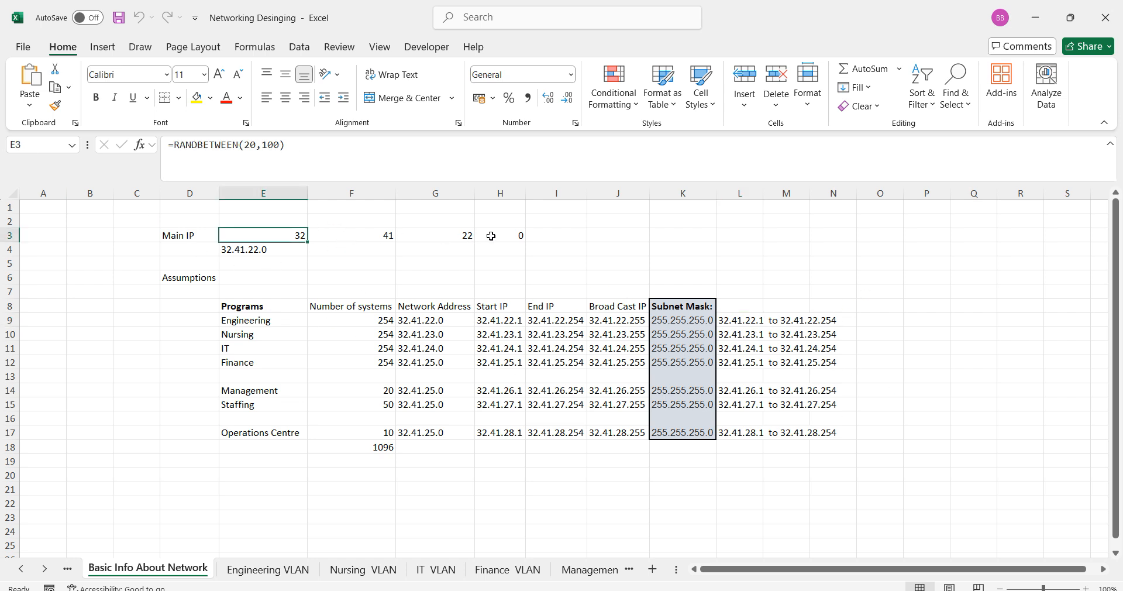
{"action": "left_click", "coordinate": [936, 253]}
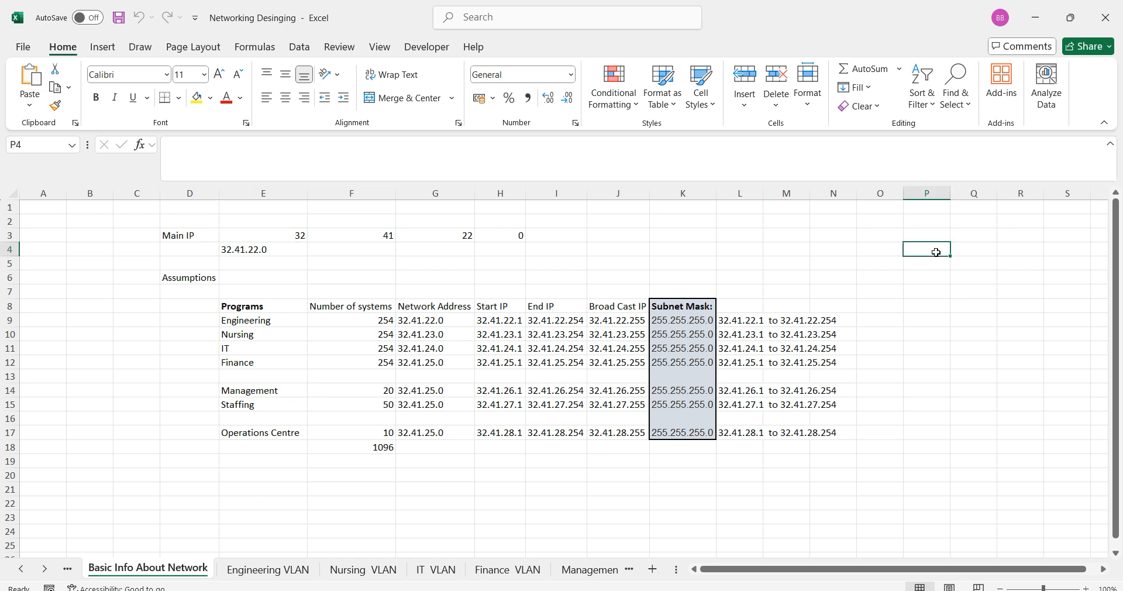
{"action": "type", "text": "q"}
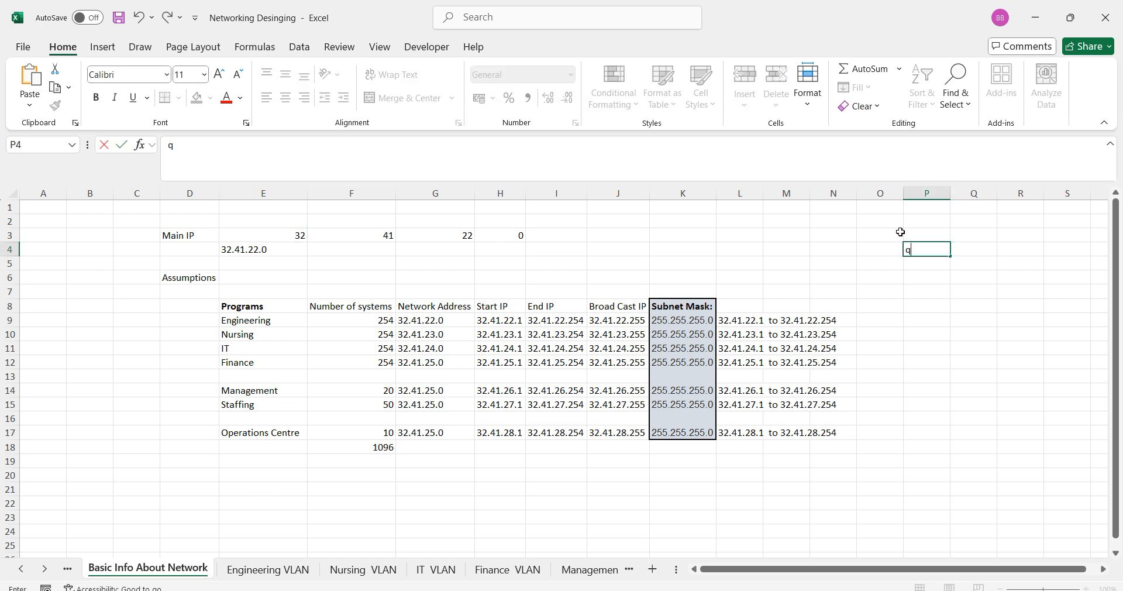
{"action": "key", "text": "Return"}
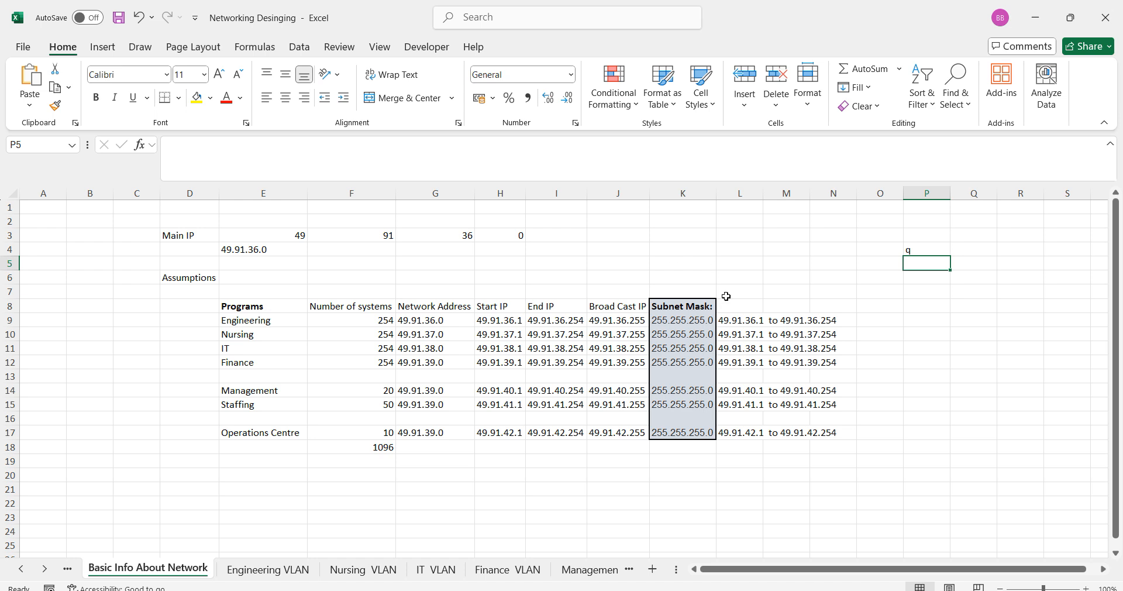
{"action": "left_click", "coordinate": [733, 320]}
{"action": "key", "text": "ctrl+c"}
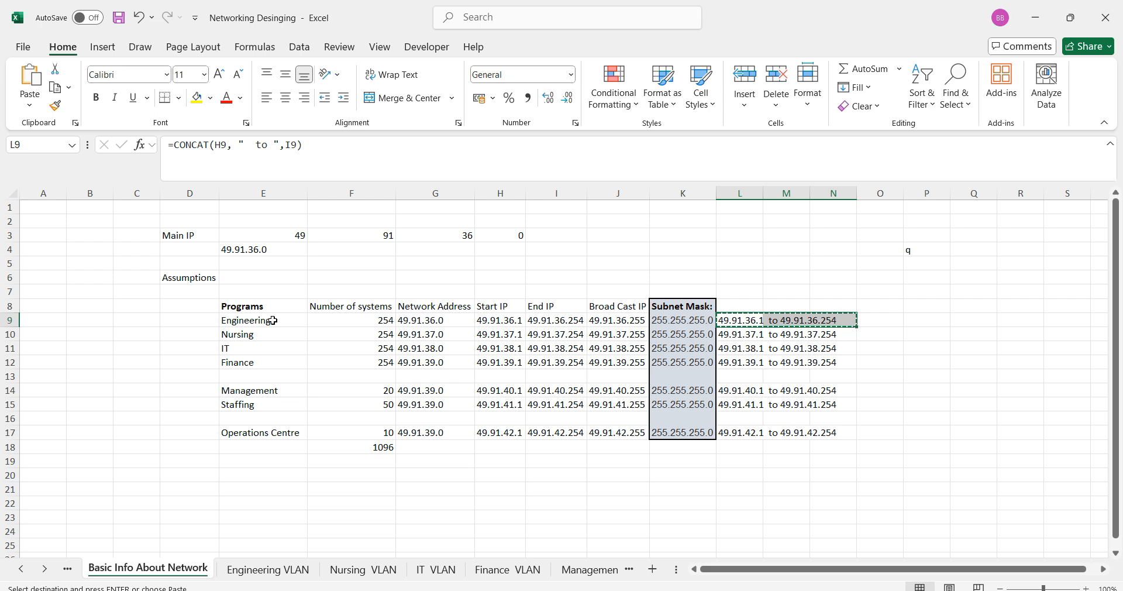
{"action": "left_click", "coordinate": [938, 367]}
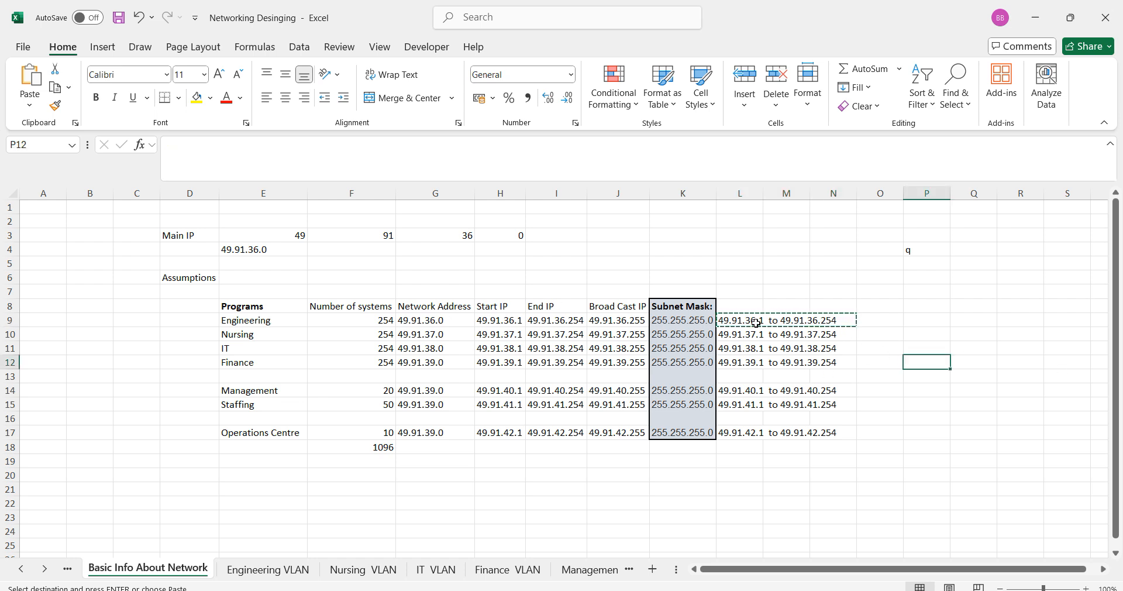
Step: Replace the RANDBETWEEN formulas in the first three Main IP octets, E3 to G3, with the fixed values 49, 43 and 68
{"action": "left_click", "coordinate": [297, 233]}
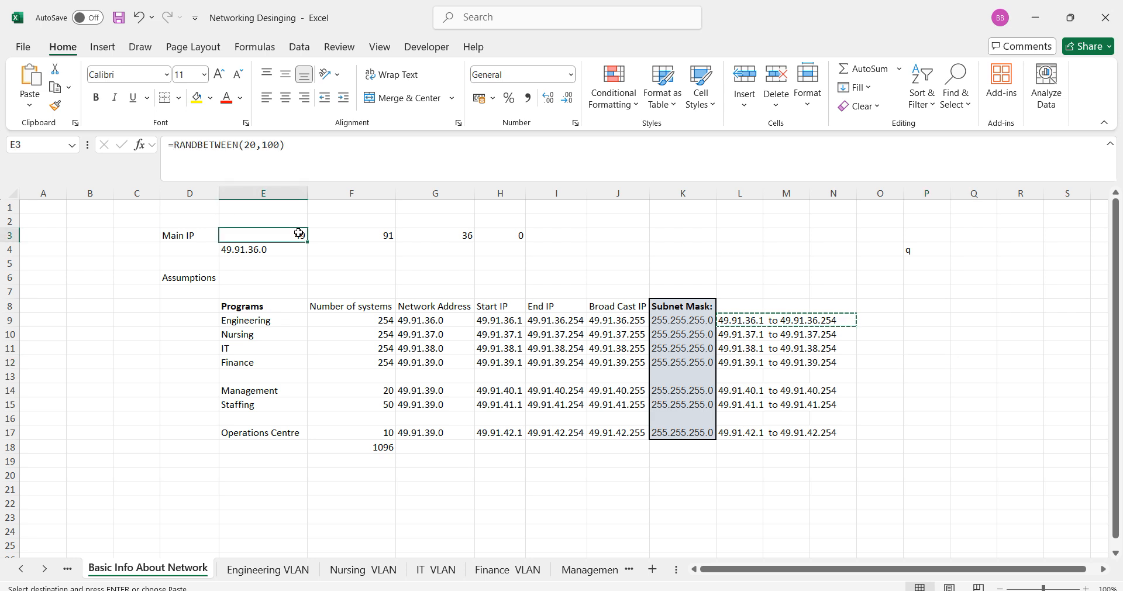
{"action": "key", "text": "F2"}
{"action": "key", "text": "F9"}
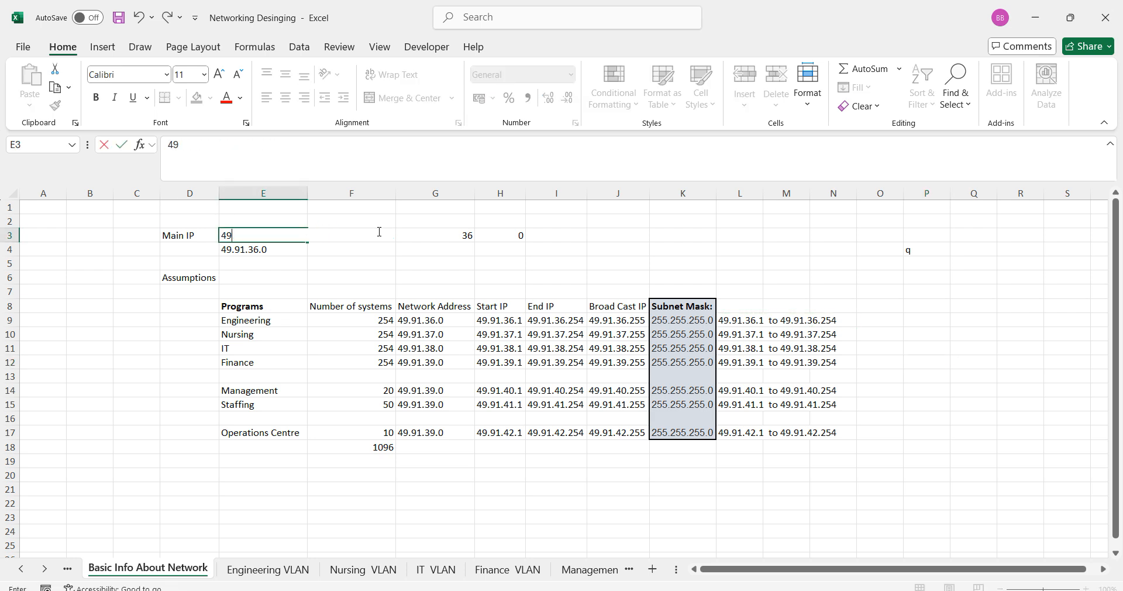
{"action": "left_click", "coordinate": [363, 251]}
{"action": "left_click", "coordinate": [363, 235]}
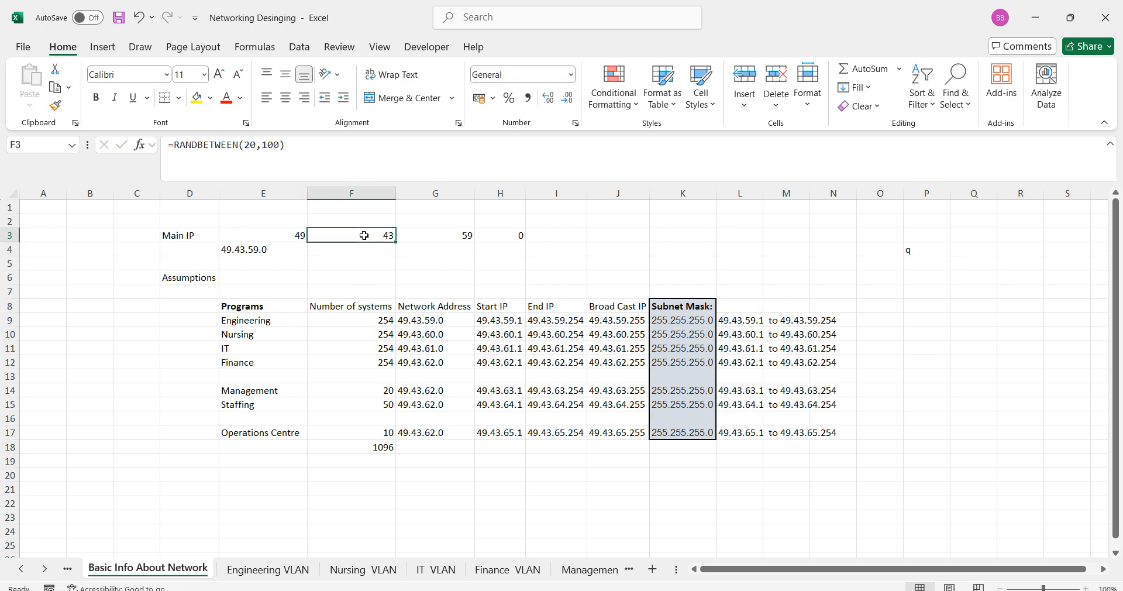
{"action": "key", "text": "F2"}
{"action": "key", "text": "F9"}
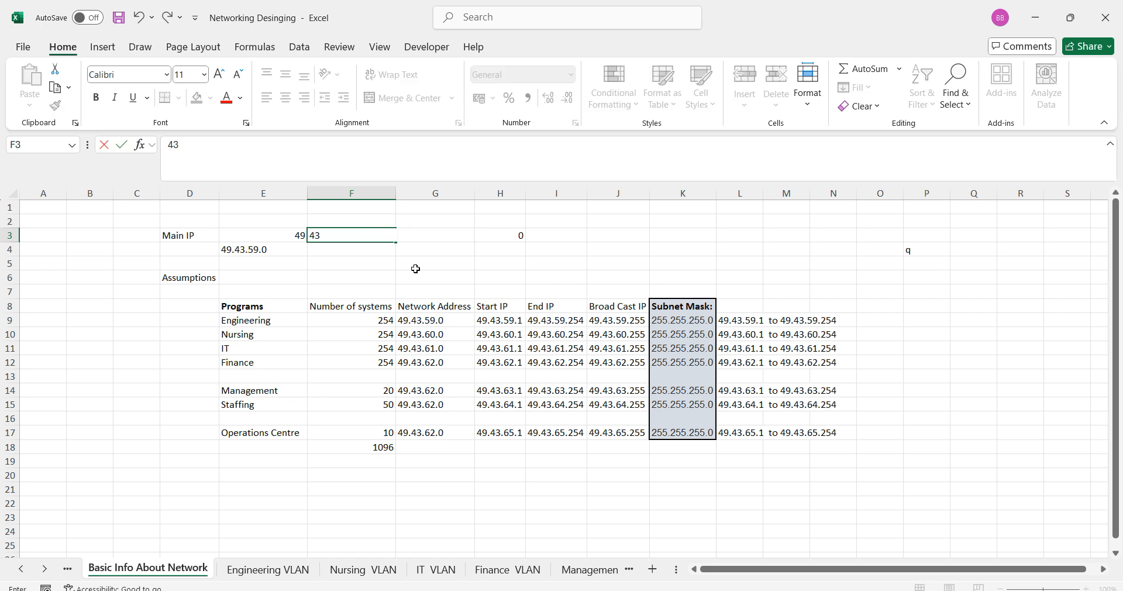
{"action": "left_click", "coordinate": [414, 267]}
{"action": "left_click", "coordinate": [438, 236]}
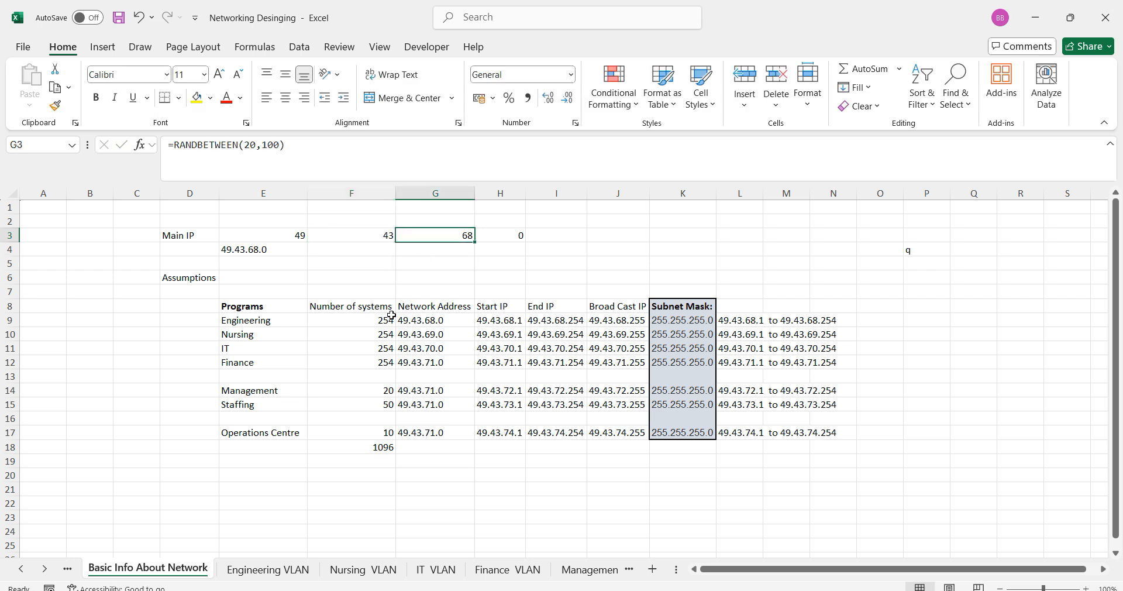
{"action": "type", "text": "68"}
{"action": "key", "text": "Return"}
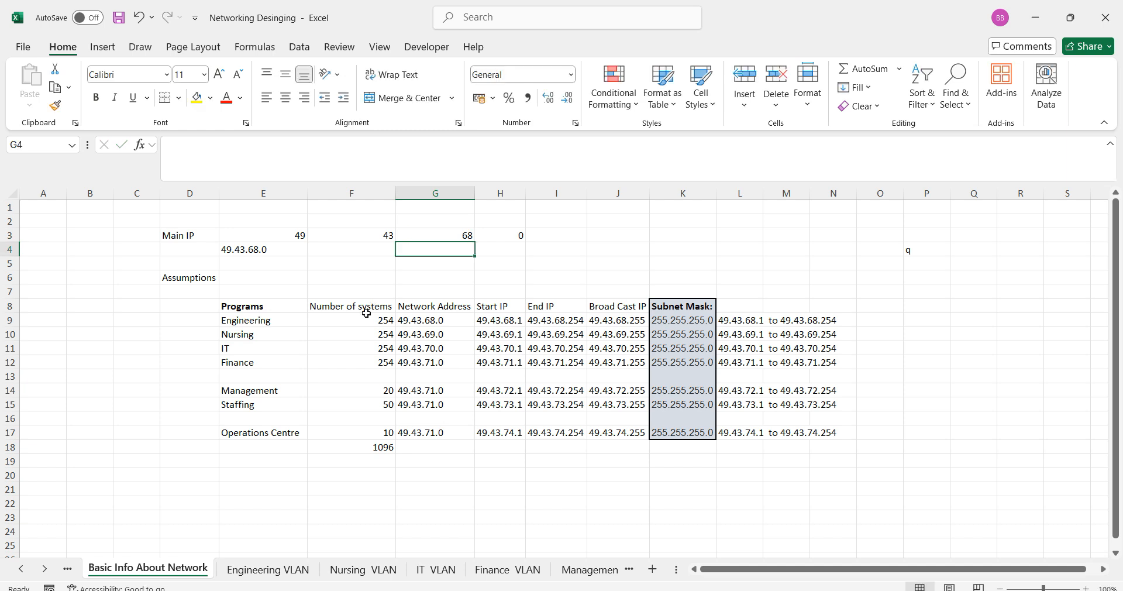
{"action": "left_click", "coordinate": [828, 311]}
{"action": "left_click", "coordinate": [752, 321]}
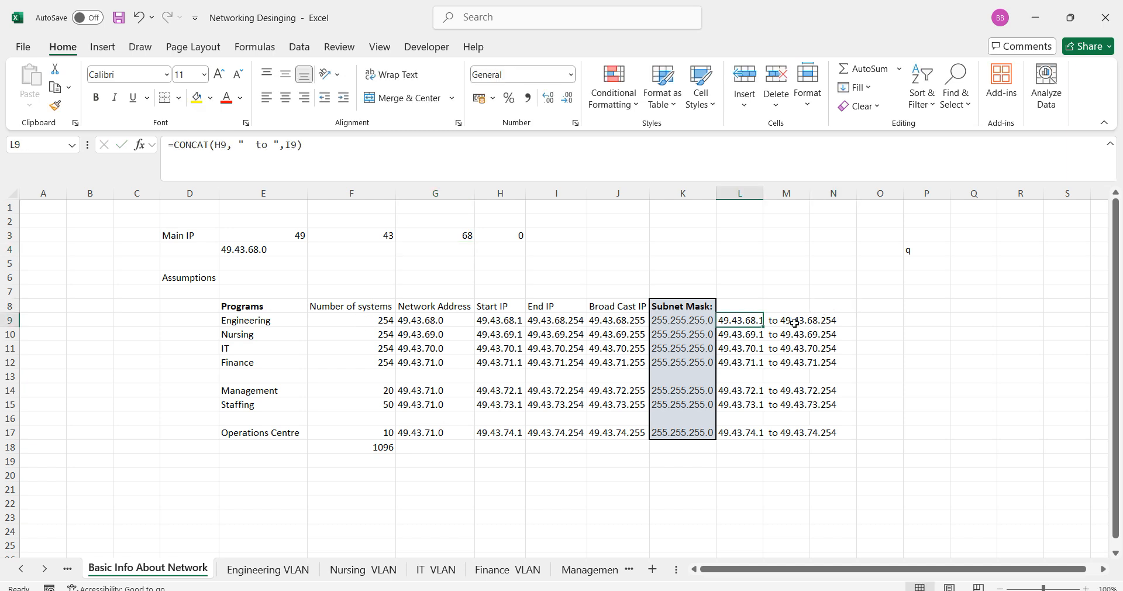
Step: Set the first three Main IP octets in E3, F3 and G3 to 50, 42 and 45
{"action": "left_click", "coordinate": [290, 238]}
{"action": "type", "text": "50"}
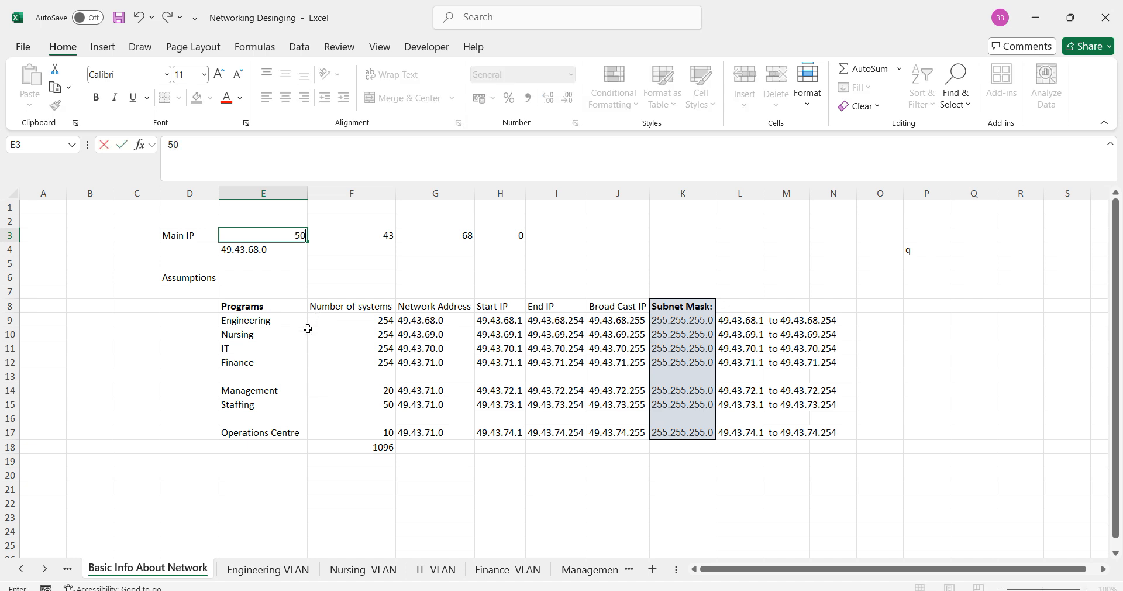
{"action": "left_click", "coordinate": [388, 242]}
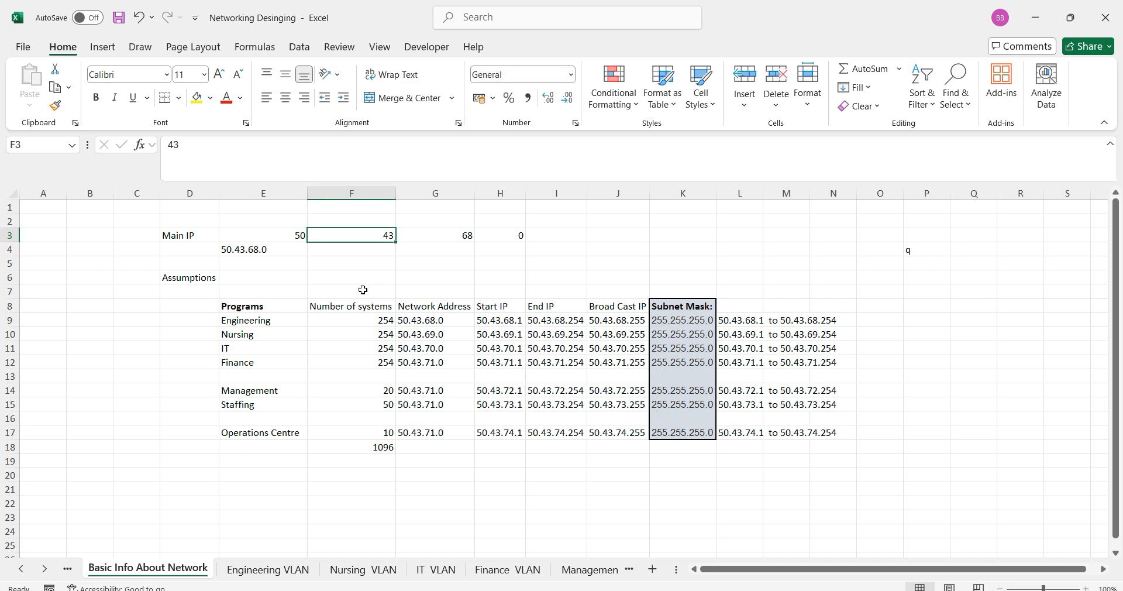
{"action": "type", "text": "42"}
{"action": "left_click", "coordinate": [459, 237]}
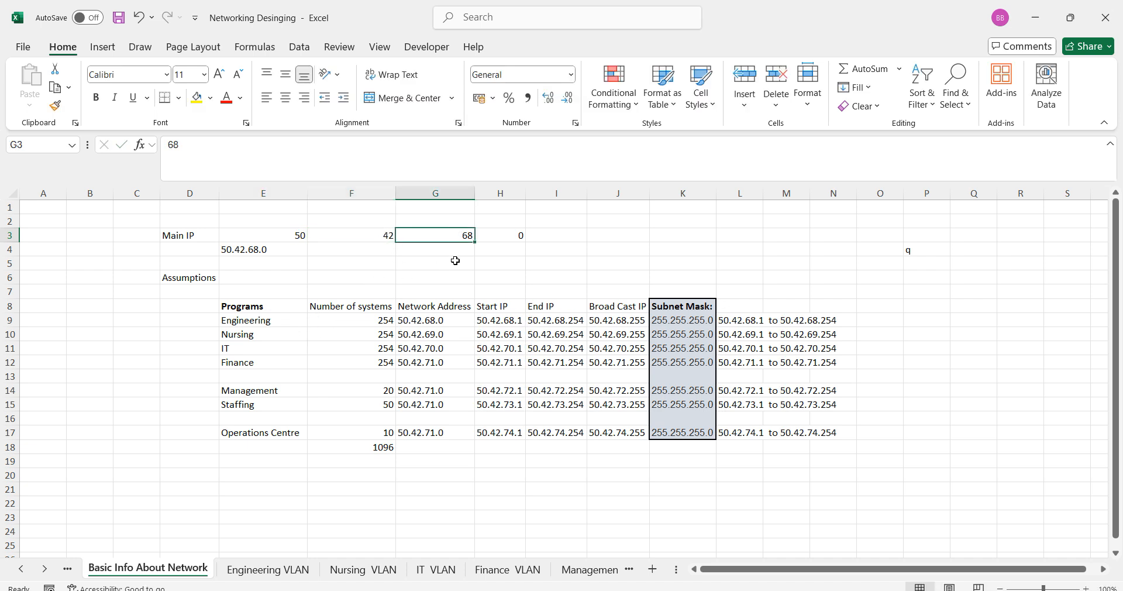
{"action": "type", "text": "45"}
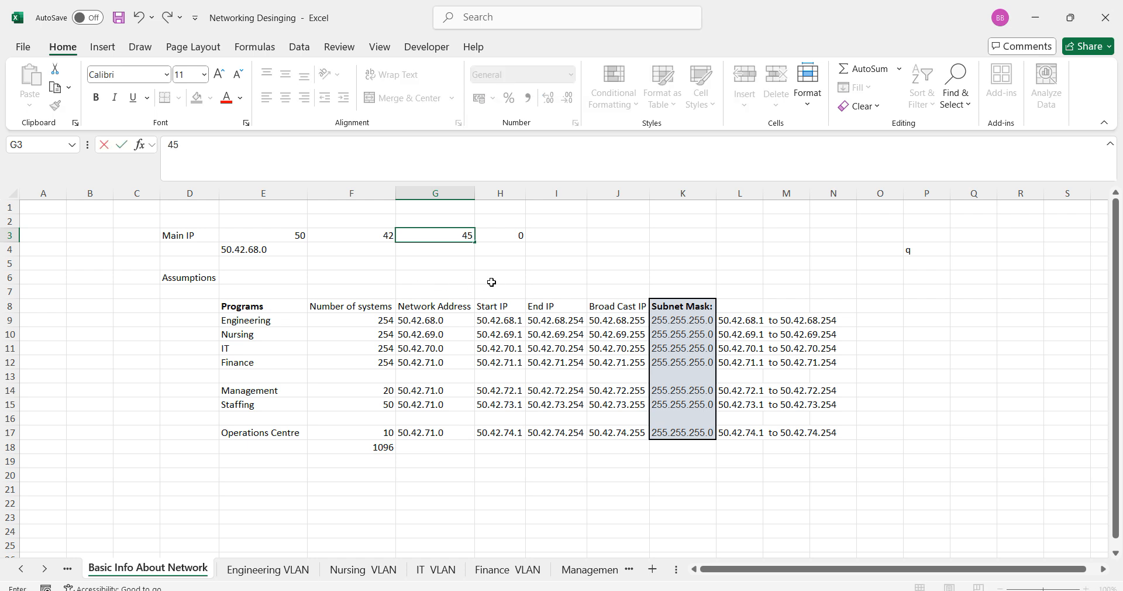
{"action": "left_click", "coordinate": [505, 277]}
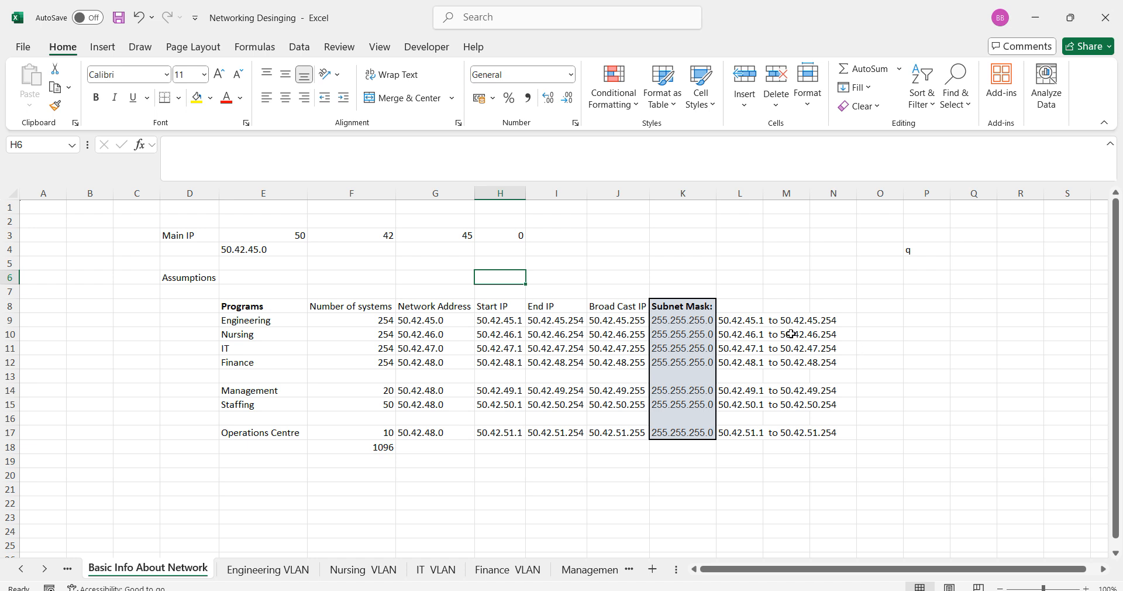
Step: Copy the Engineering address range in L9:N9 and switch to the MyNetworkDesign diagram in draw.io
{"action": "left_click", "coordinate": [750, 321]}
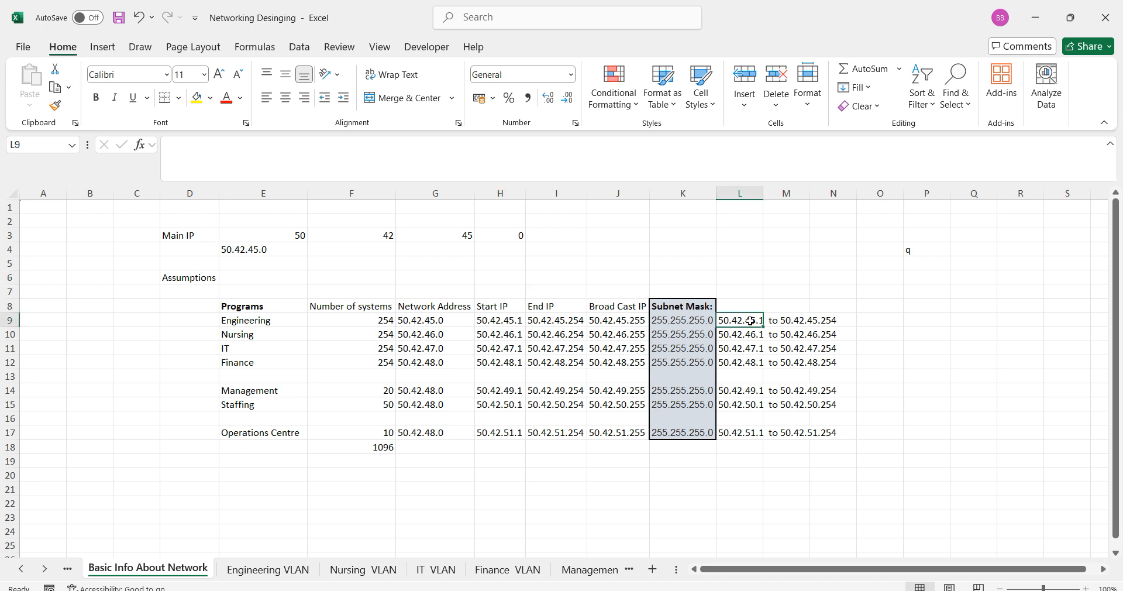
{"action": "left_click", "coordinate": [834, 322], "text": "shift"}
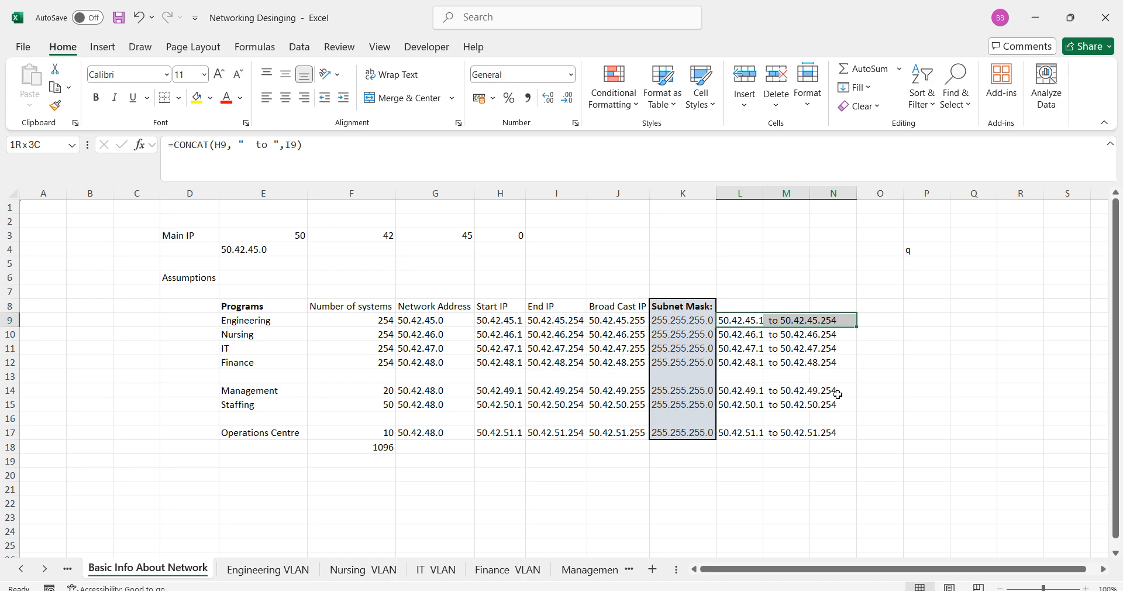
{"action": "key", "text": "ctrl+c"}
{"action": "key", "text": "alt+Tab"}
{"action": "key", "text": "Tab"}
{"action": "key", "text": "Tab"}
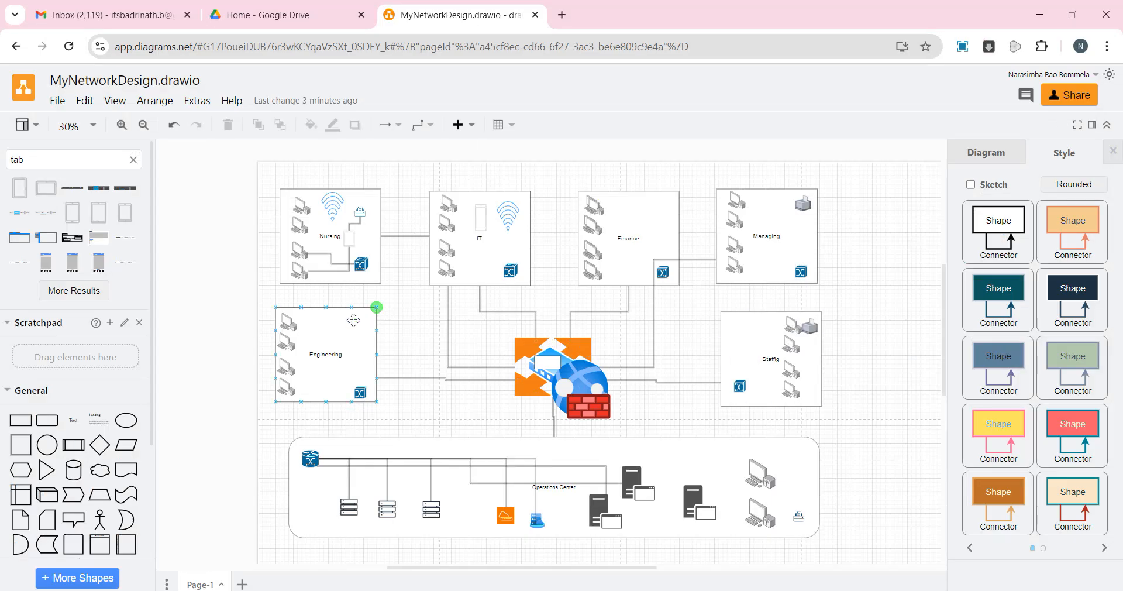
Step: Paste the copied address range as a text label and place it over the upper-right corner of the Engineering box
{"action": "left_click", "coordinate": [335, 324]}
{"action": "key", "text": "ctrl+v"}
{"action": "left_click_drag", "start_coordinate": [427, 350], "coordinate": [355, 309]}
{"action": "left_click_drag", "start_coordinate": [356, 311], "coordinate": [356, 311]}
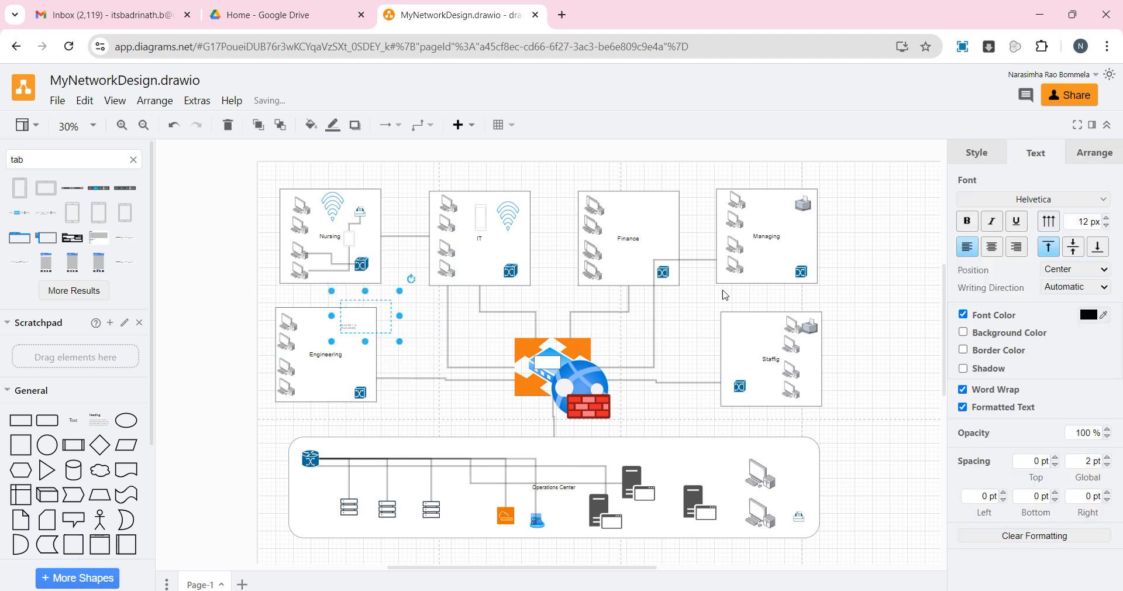
Step: Set the font size of the pasted Engineering address label to 30 px
{"action": "left_click", "coordinate": [1085, 221]}
{"action": "type", "text": "30"}
{"action": "key", "text": "Return"}
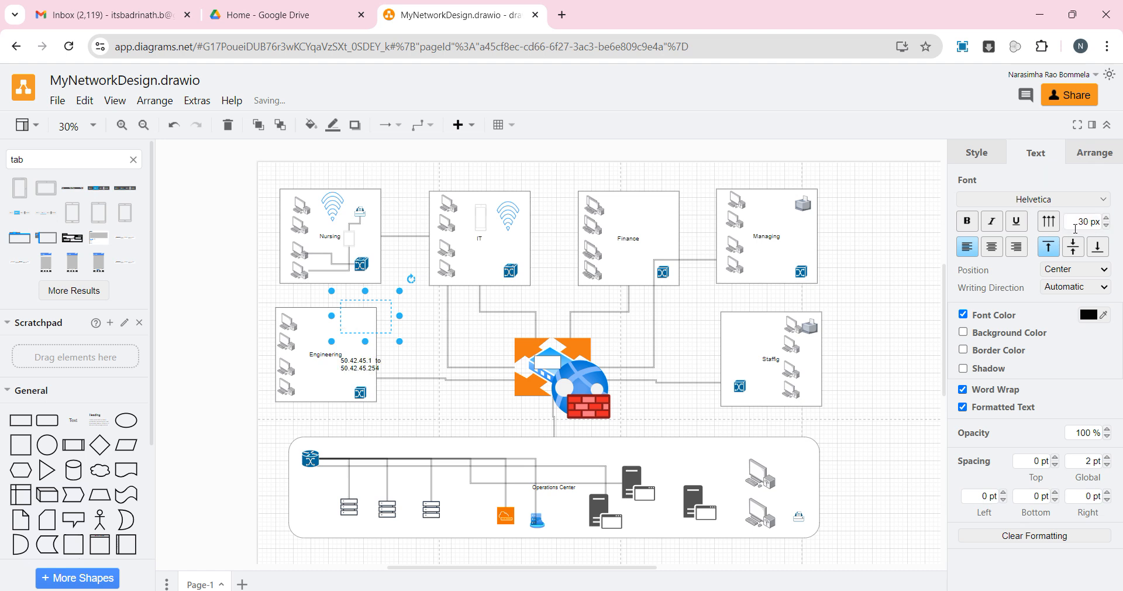